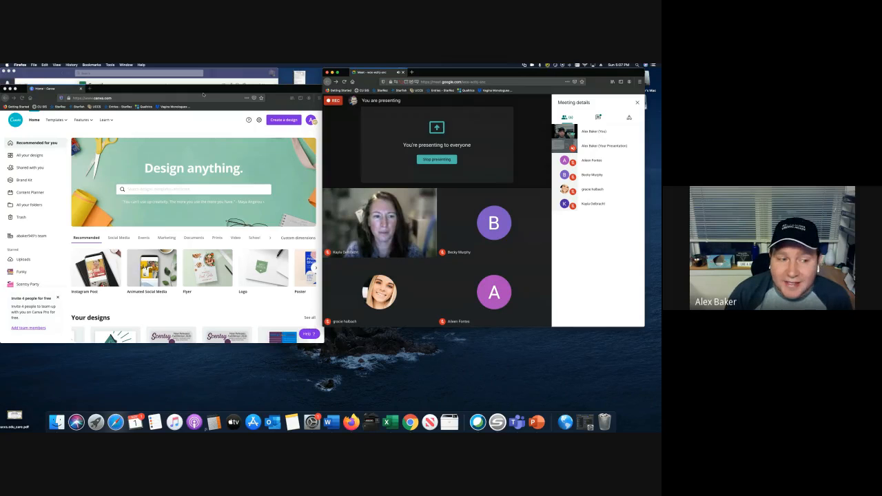
# - Go to the Brand Kit page with the UCCS and Scentsy colour palettes
pyautogui.click(24, 180)
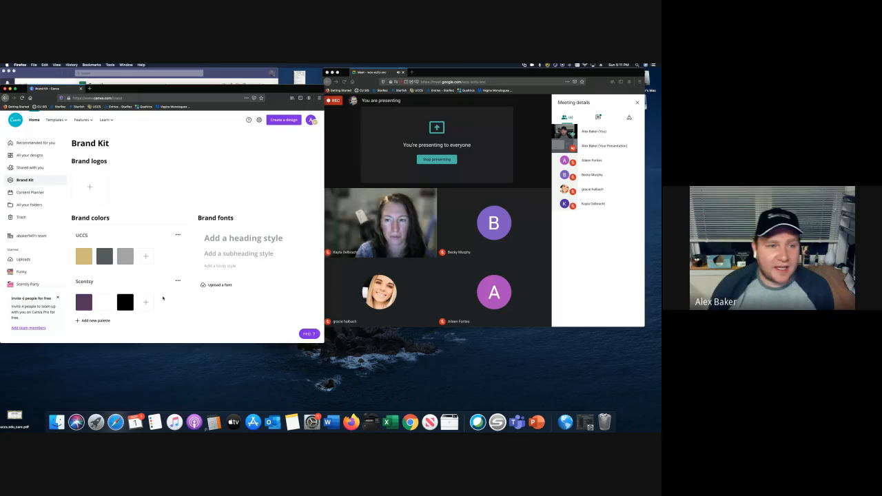
# - Load Facebook in a new tab and scroll through the Scentsy party group's posts
pyautogui.click(90, 88)
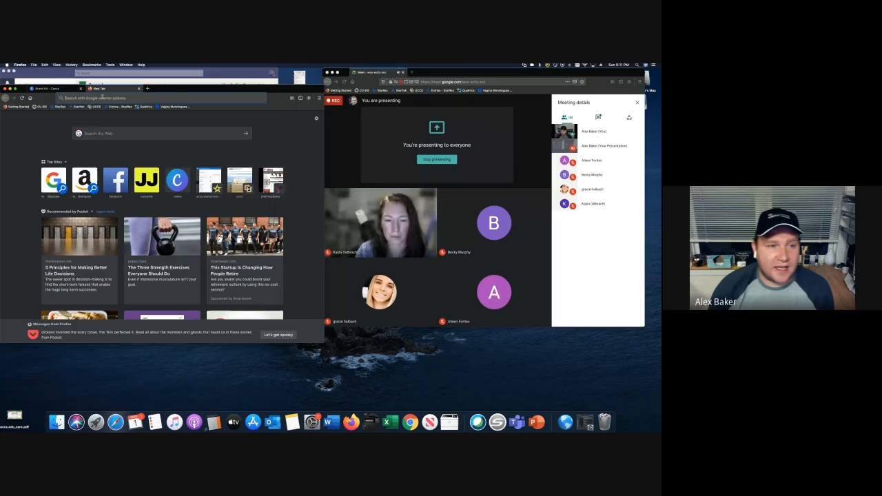
pyautogui.write('facebook.com')
pyautogui.press('Return')
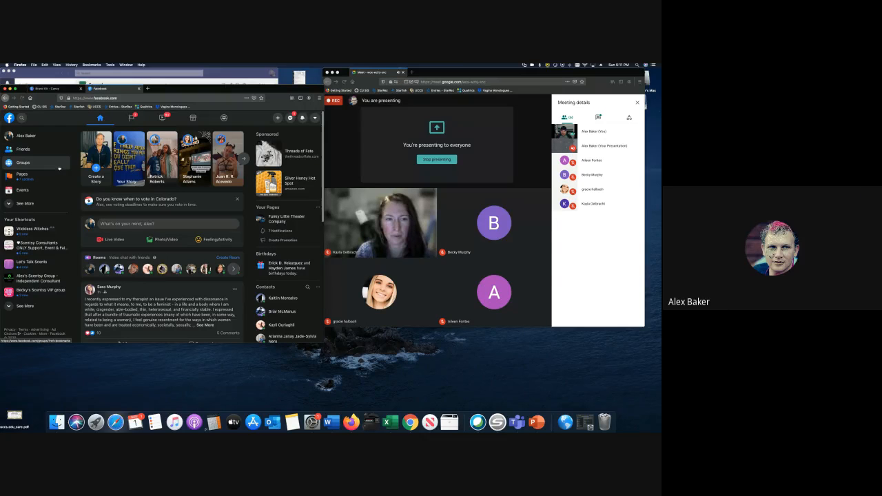
pyautogui.click(59, 167)
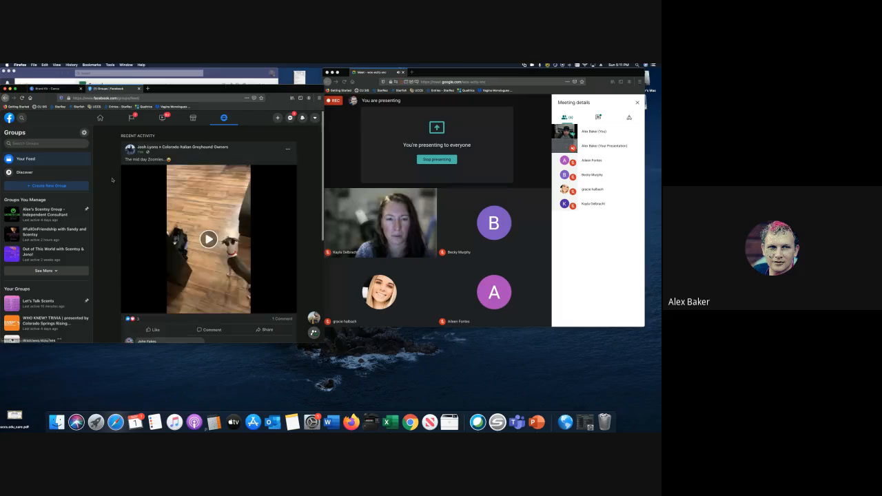
pyautogui.click(59, 233)
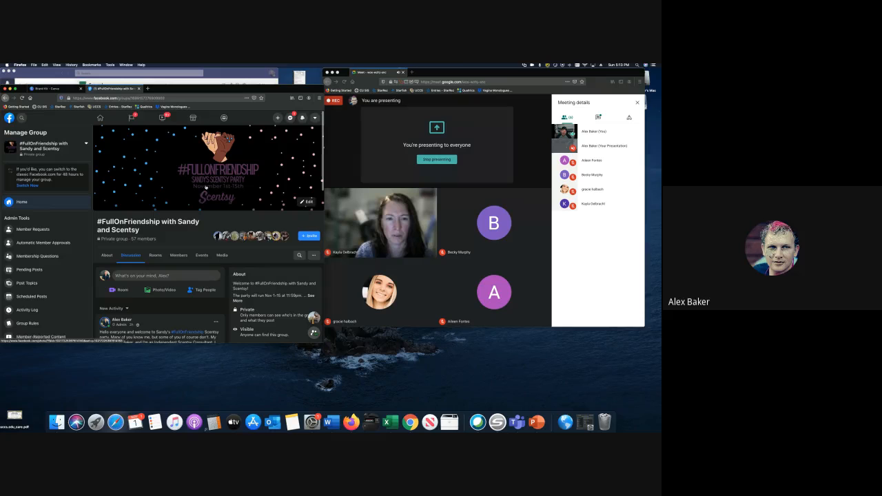
pyautogui.scroll(-1, 205, 186)
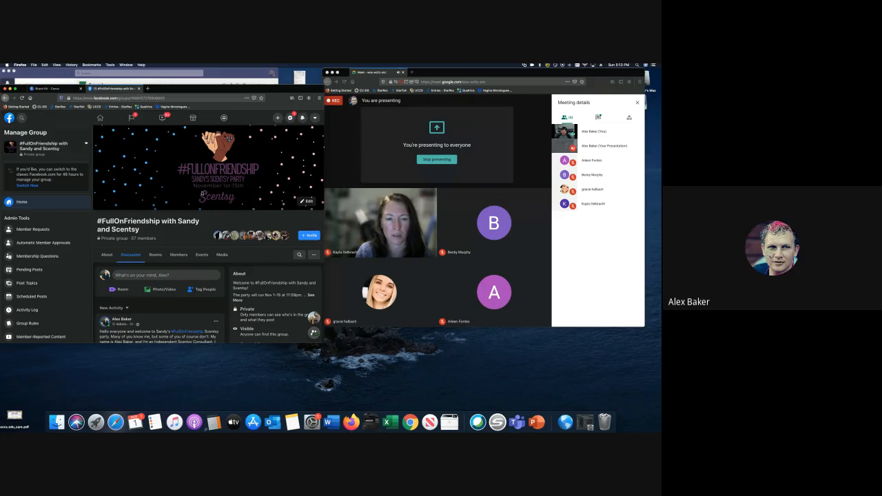
pyautogui.scroll(-2, 187, 166)
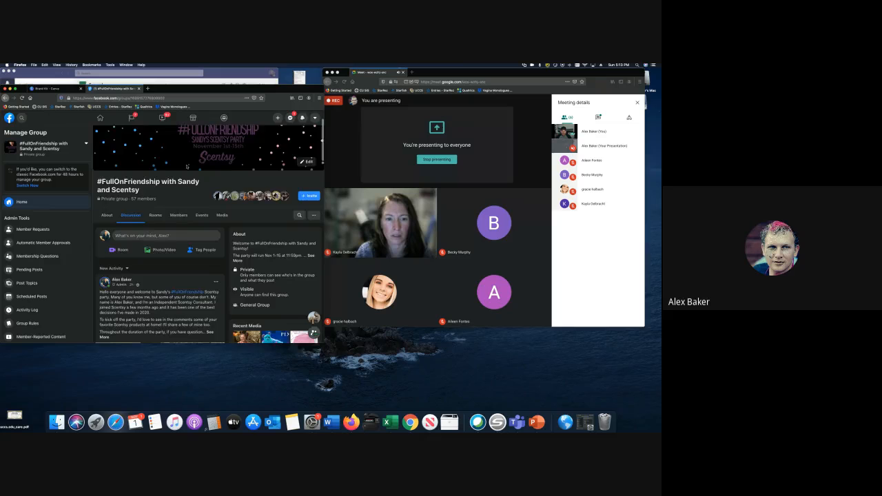
pyautogui.scroll(-5, 186, 166)
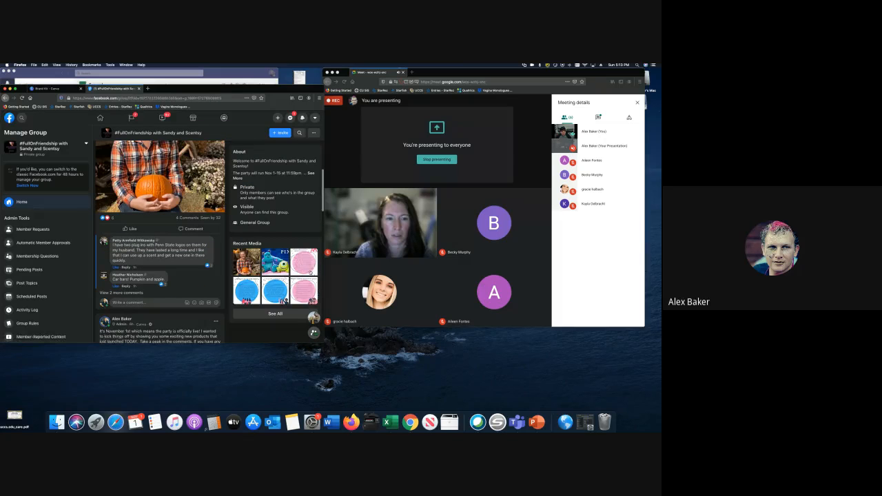
pyautogui.click(309, 272)
pyautogui.press('Right')
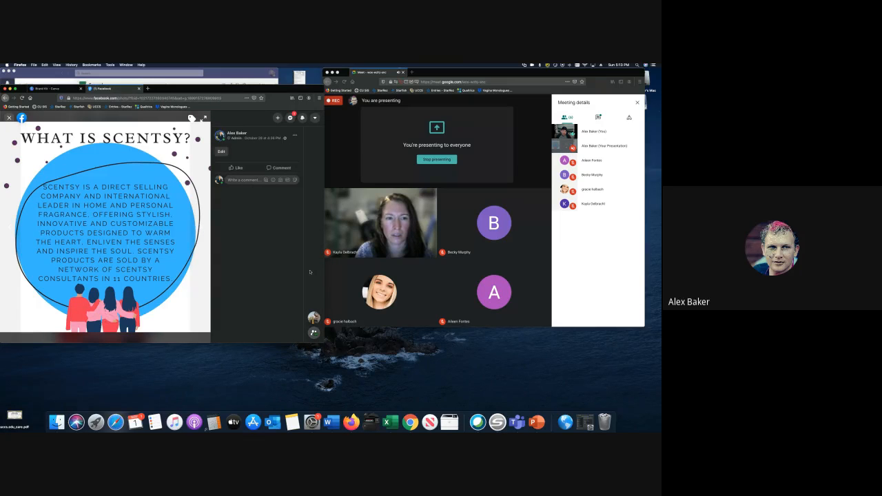
pyautogui.press('Right')
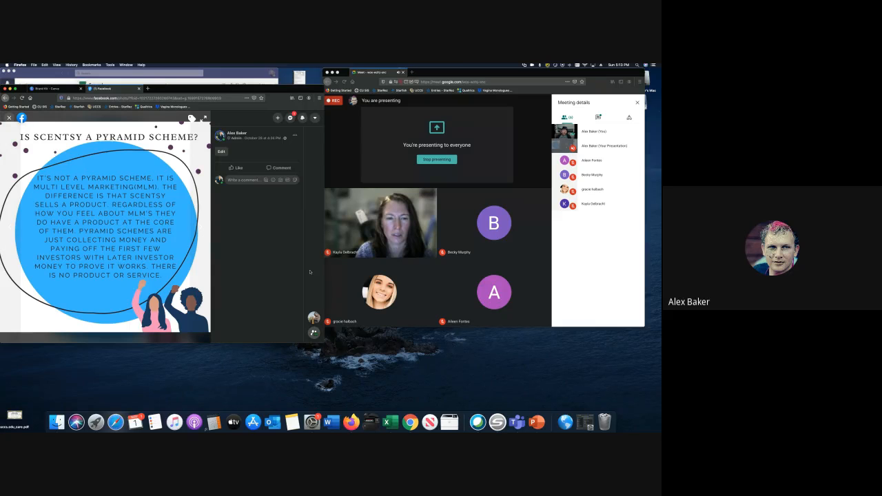
pyautogui.press('Right')
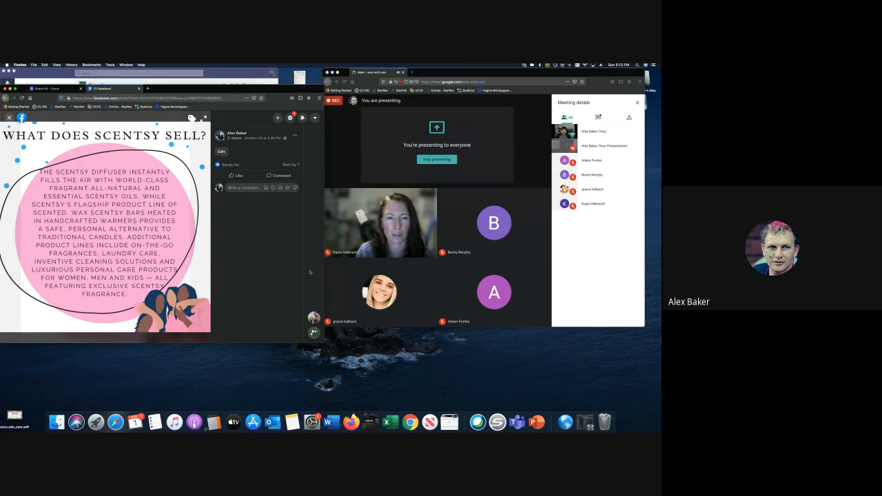
pyautogui.press('Right')
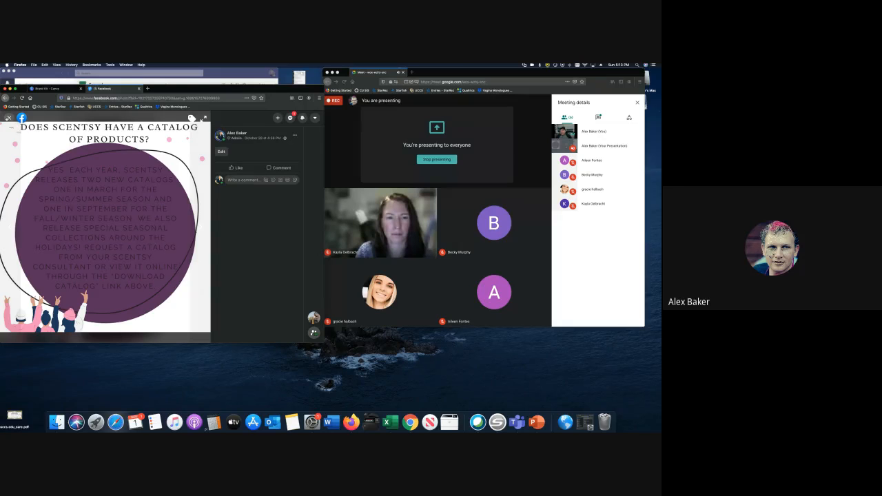
pyautogui.click(8, 118)
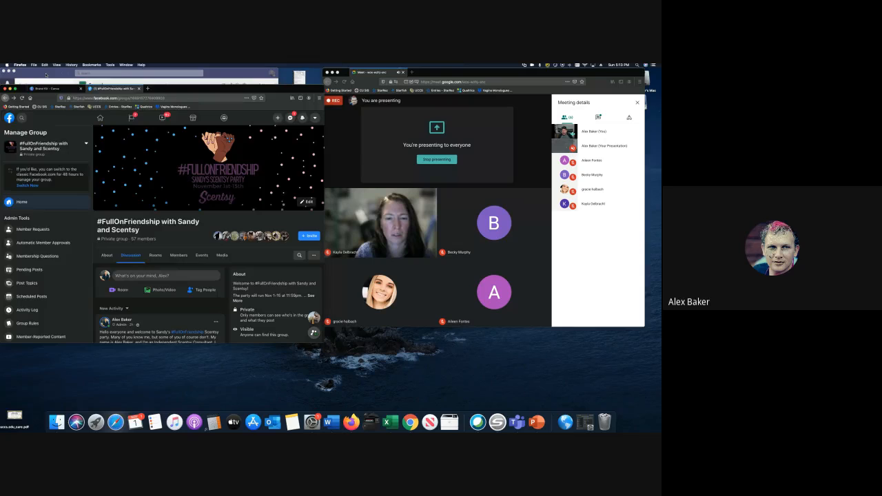
# - Bring the Teams Online Party Template task list in front of Facebook
pyautogui.click(47, 74)
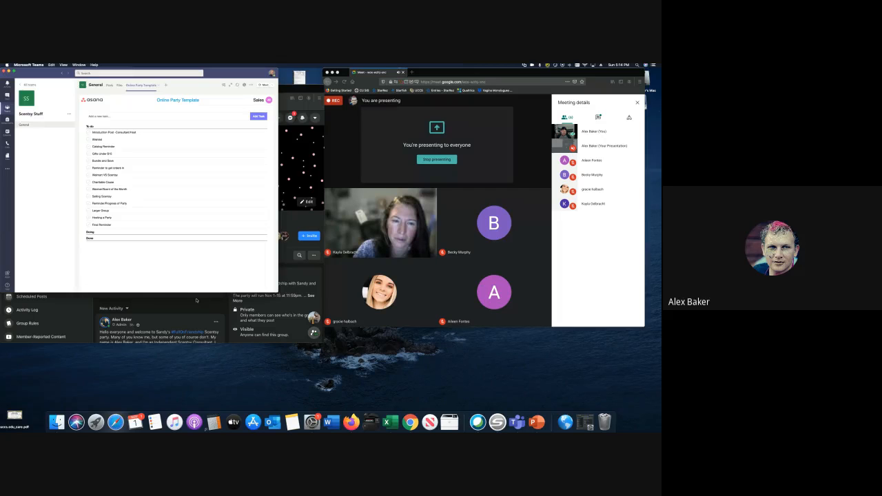
# - Return to the Canva tab in Firefox and open the starred Scentsy Party folder
pyautogui.click(196, 300)
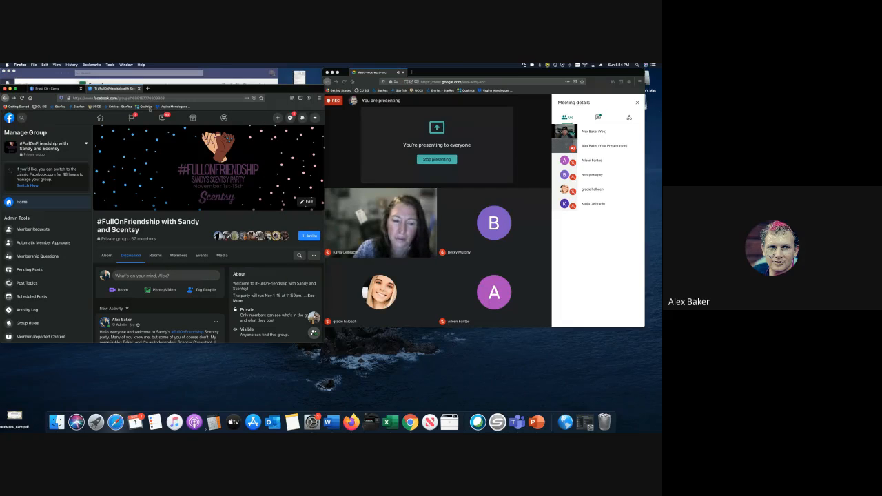
pyautogui.click(52, 88)
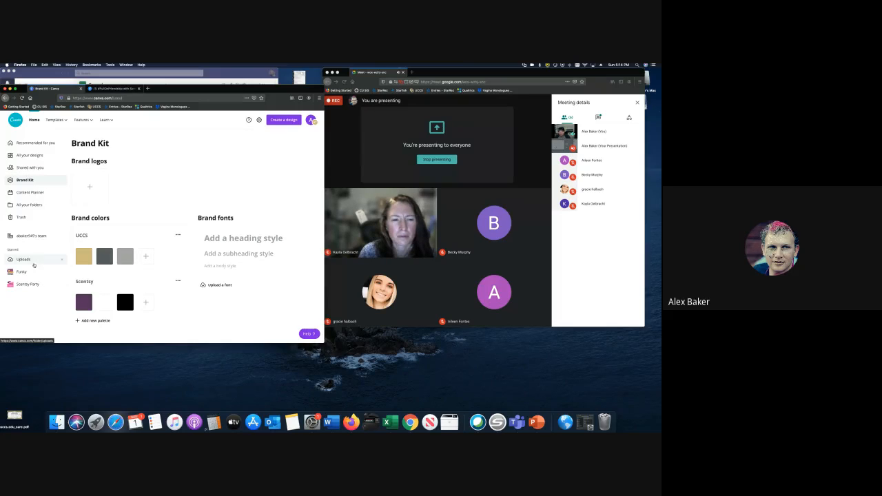
pyautogui.click(31, 285)
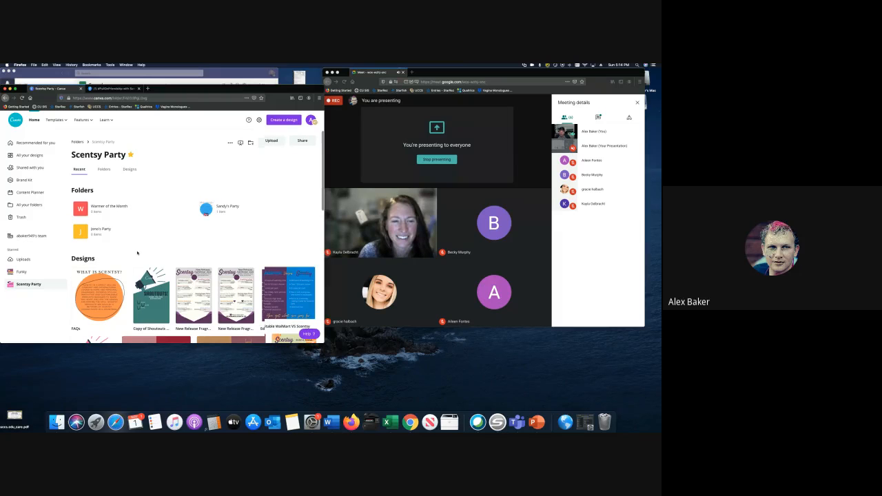
# - Look through the Scentsy Party designs, then open the host's party subfolder
pyautogui.scroll(-1, 138, 253)
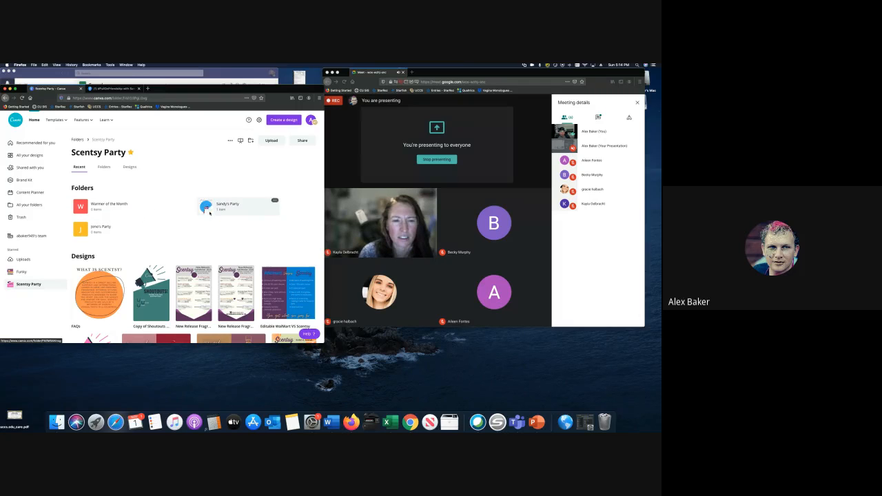
pyautogui.scroll(-5, 209, 212)
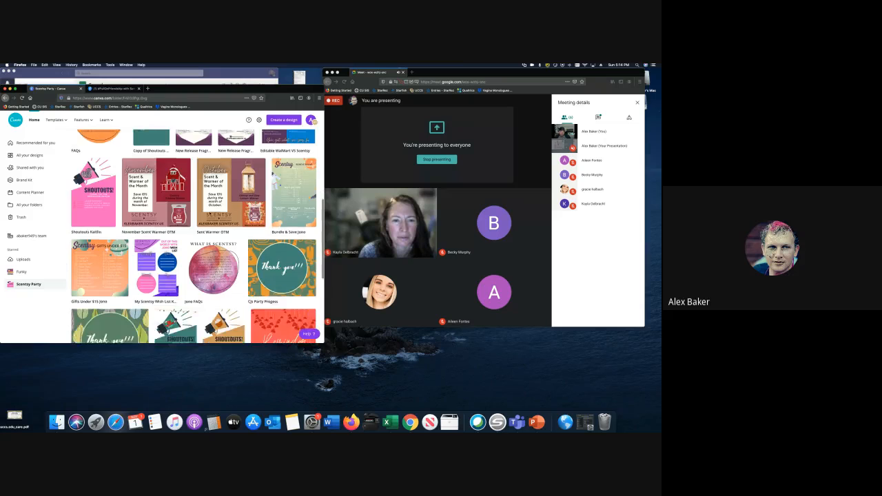
pyautogui.scroll(-4, 210, 213)
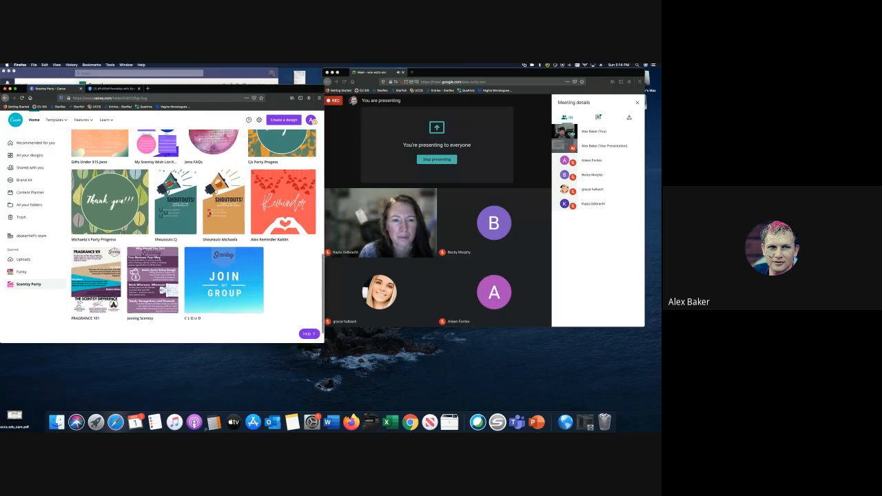
pyautogui.scroll(5, 210, 213)
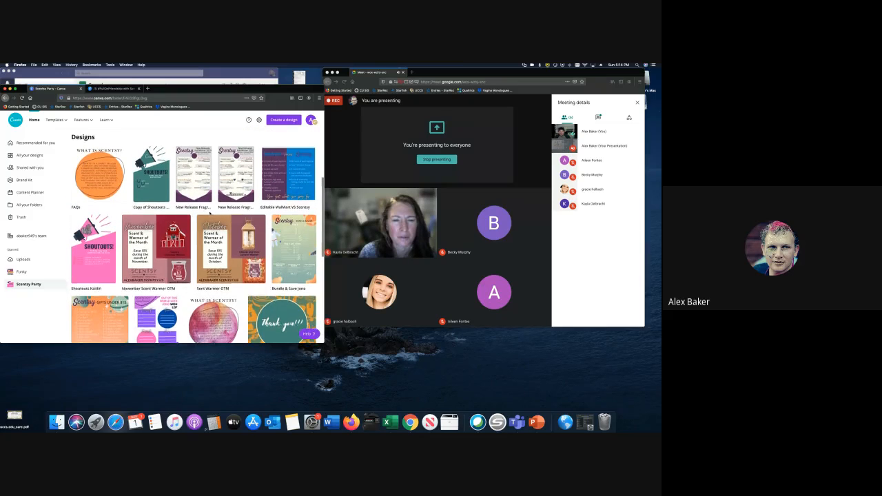
pyautogui.scroll(2, 209, 213)
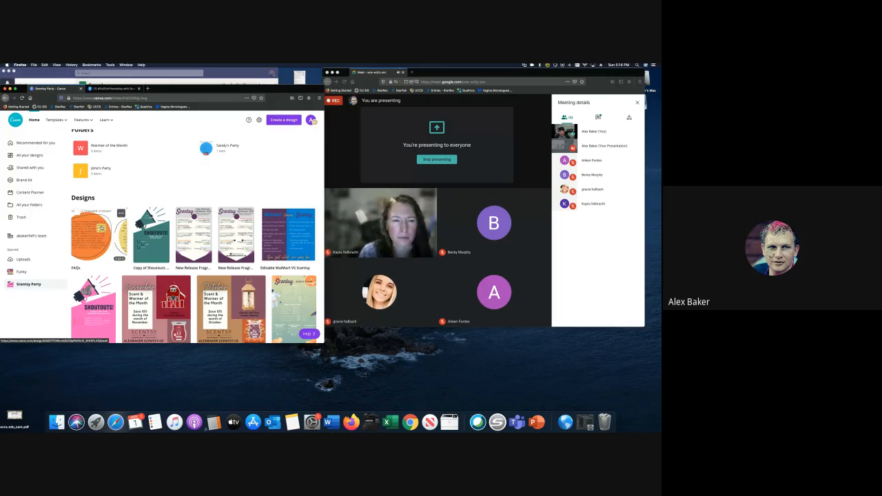
pyautogui.click(225, 148)
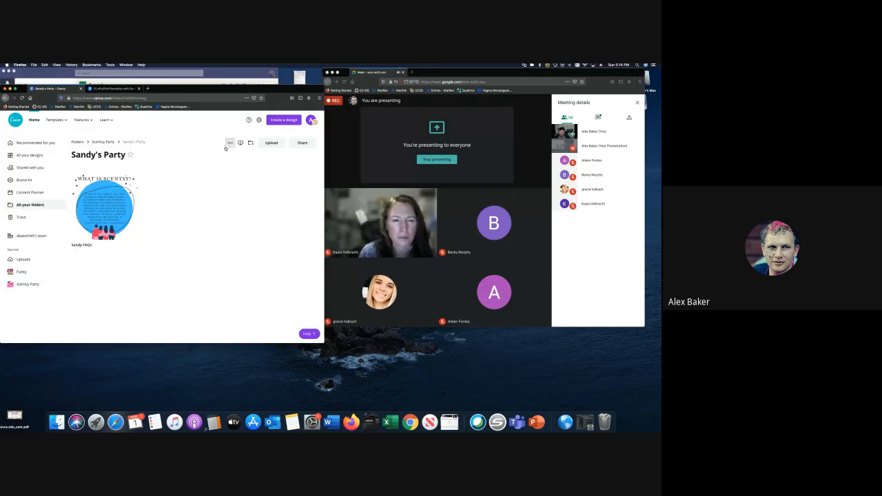
# - Open the host's FAQs design and scroll through its pages to page 5
pyautogui.click(97, 219)
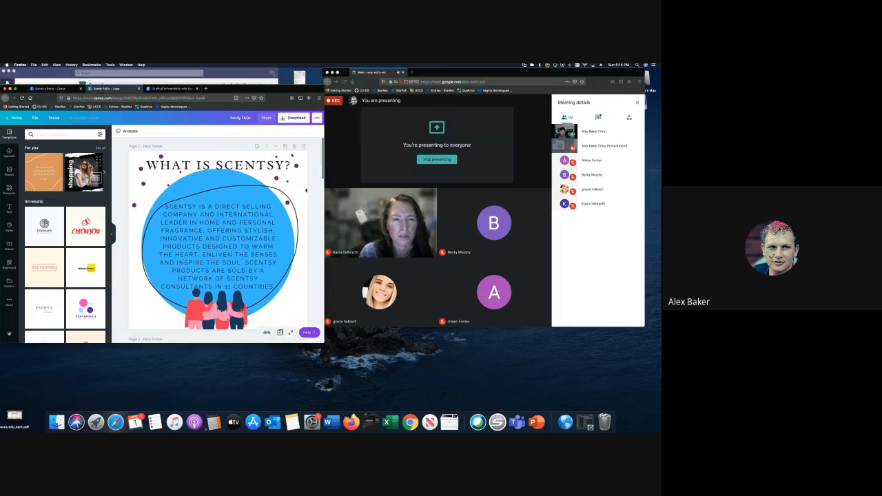
pyautogui.scroll(-2, 304, 179)
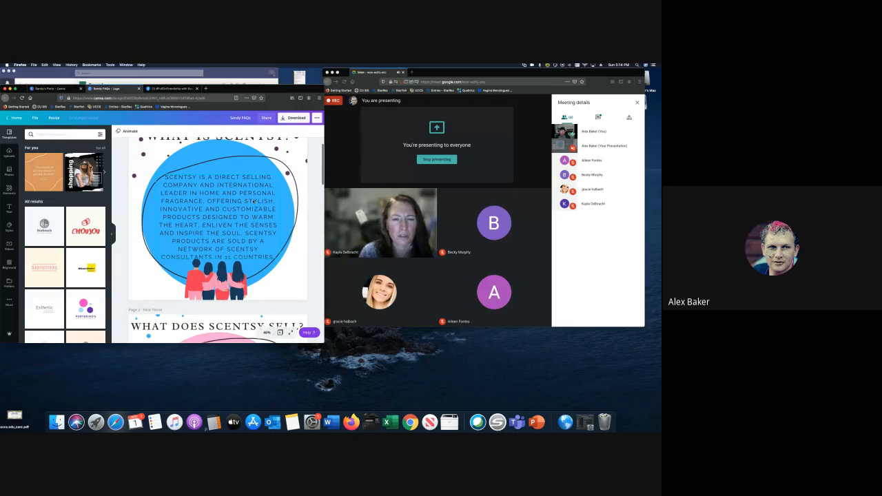
pyautogui.scroll(-3, 304, 171)
pyautogui.scroll(-8, 226, 245)
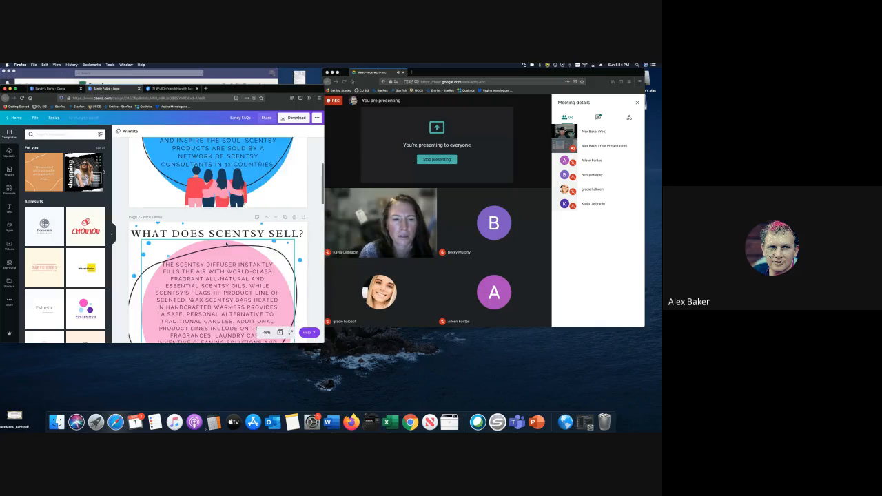
pyautogui.scroll(-15, 226, 245)
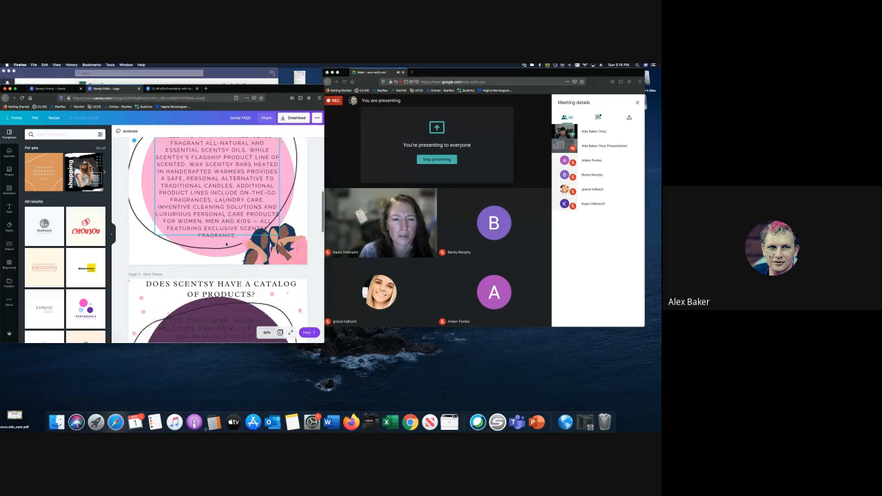
pyautogui.scroll(-14, 226, 245)
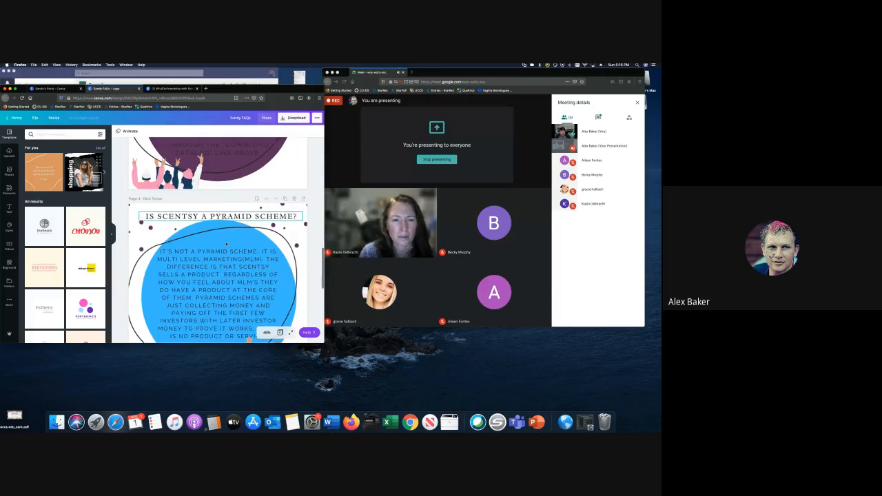
pyautogui.click(208, 224)
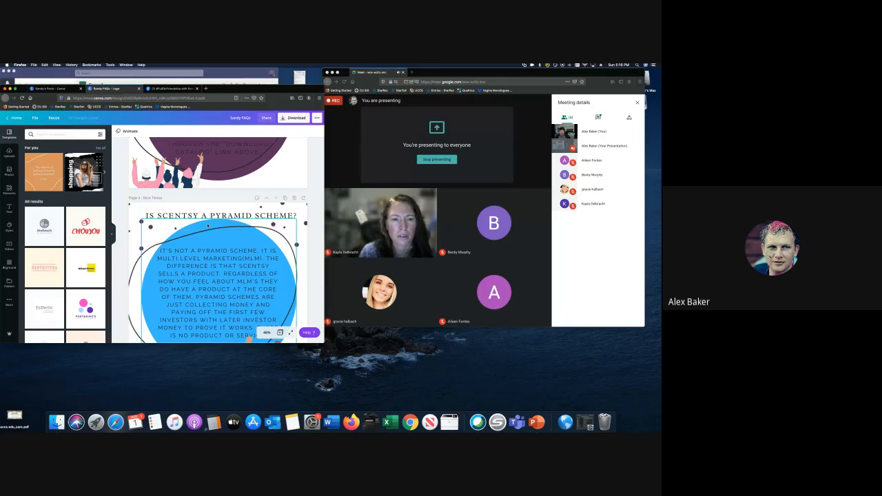
pyautogui.scroll(-14, 208, 225)
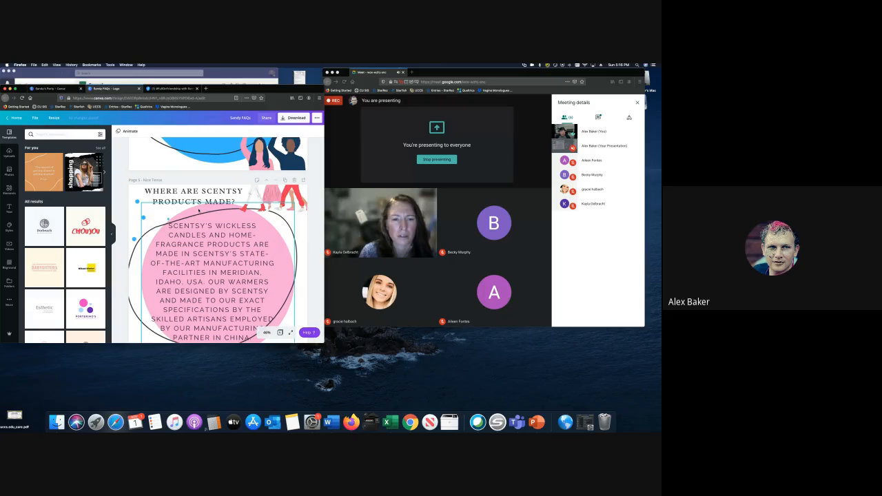
# - Recolour page 5's pink circle with the dark purple document colour, then return to page 1
pyautogui.click(199, 210)
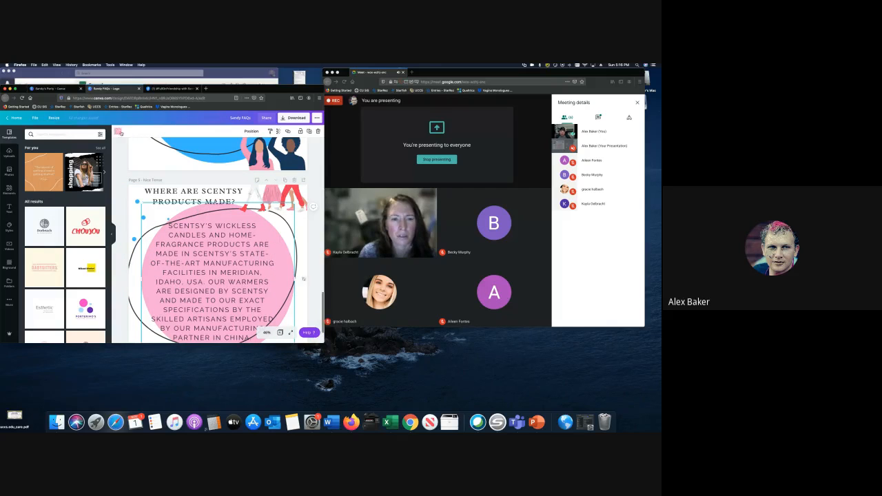
pyautogui.click(118, 131)
pyautogui.click(85, 183)
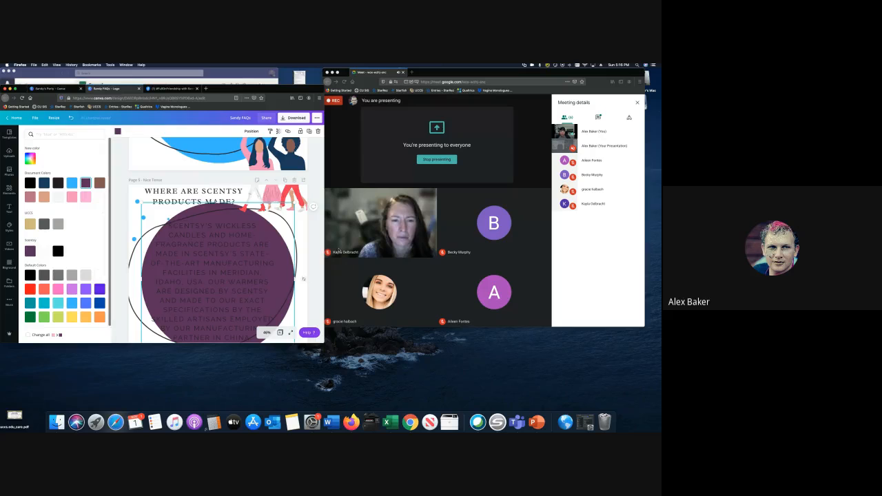
pyautogui.scroll(-2, 314, 241)
pyautogui.click(314, 242)
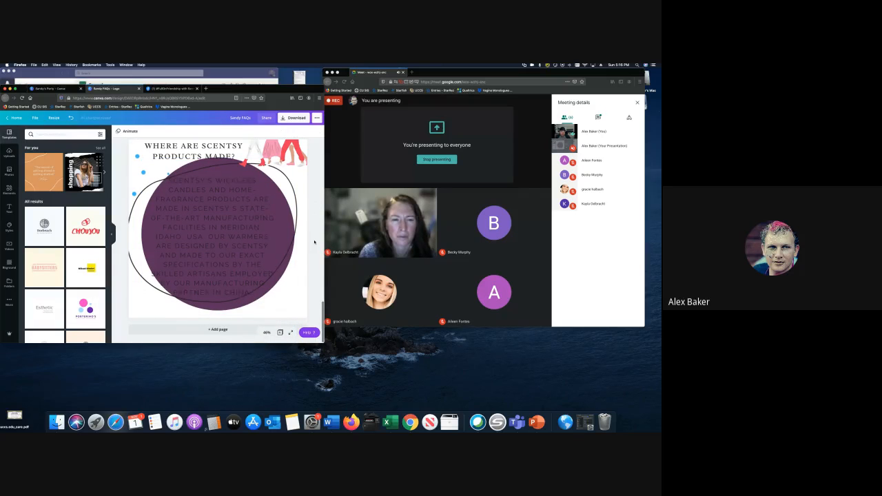
pyautogui.click(254, 211)
pyautogui.scroll(3, 254, 212)
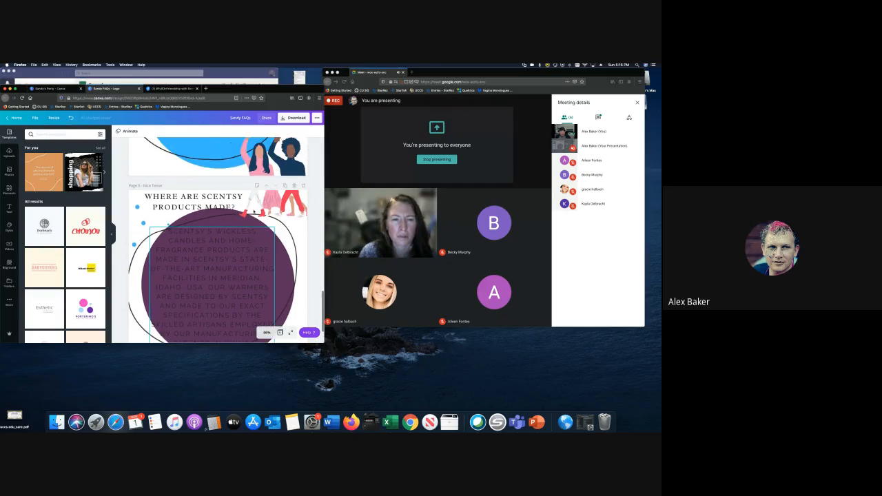
pyautogui.scroll(10, 253, 211)
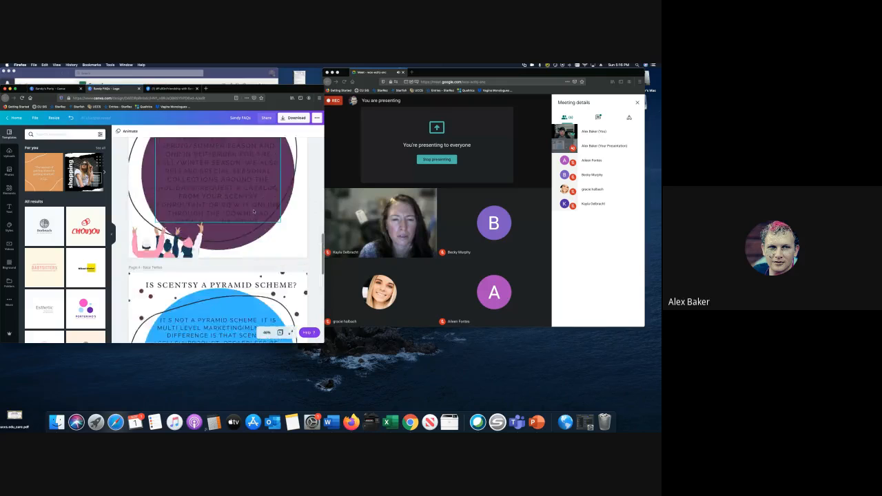
pyautogui.scroll(10, 253, 212)
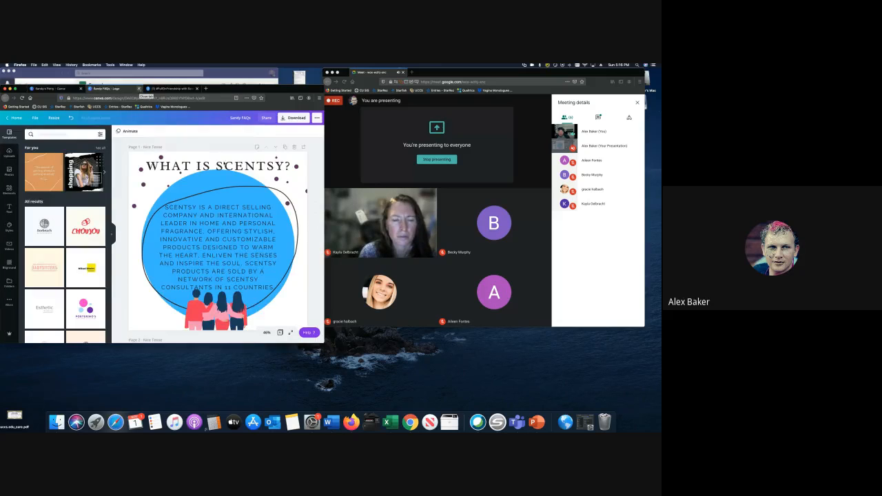
# - Close the FAQs design and browse the Scentsy Party folder's designs via All your folders
pyautogui.click(139, 88)
pyautogui.click(32, 204)
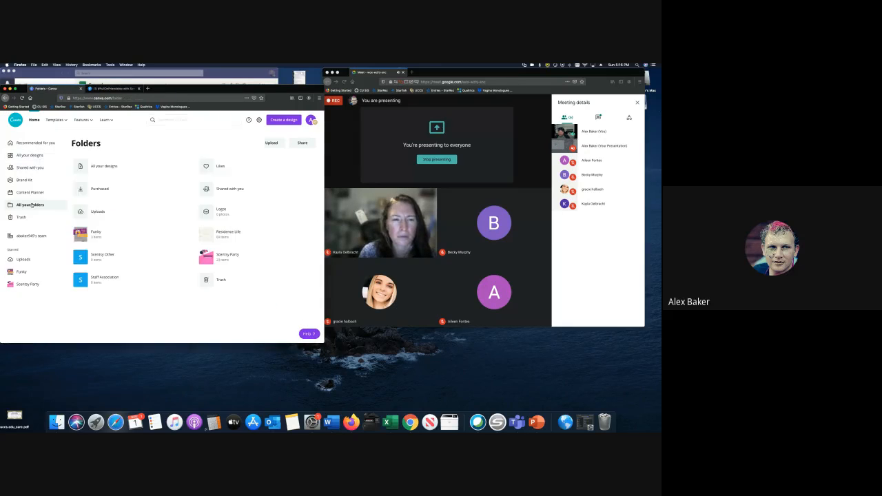
pyautogui.click(227, 255)
pyautogui.scroll(-1, 223, 242)
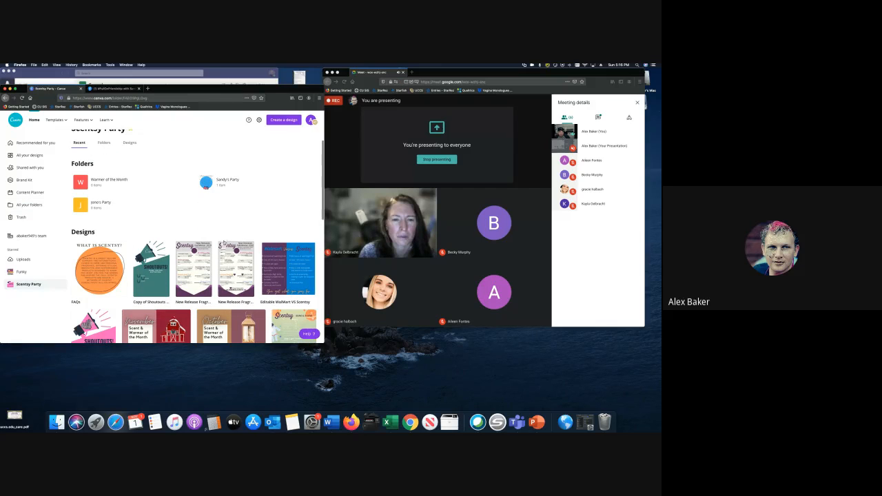
pyautogui.scroll(-1, 223, 243)
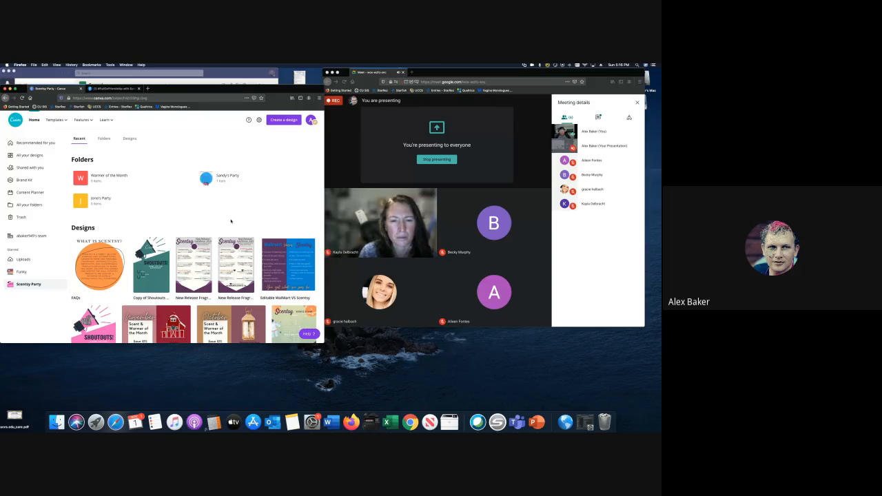
pyautogui.scroll(-1, 231, 222)
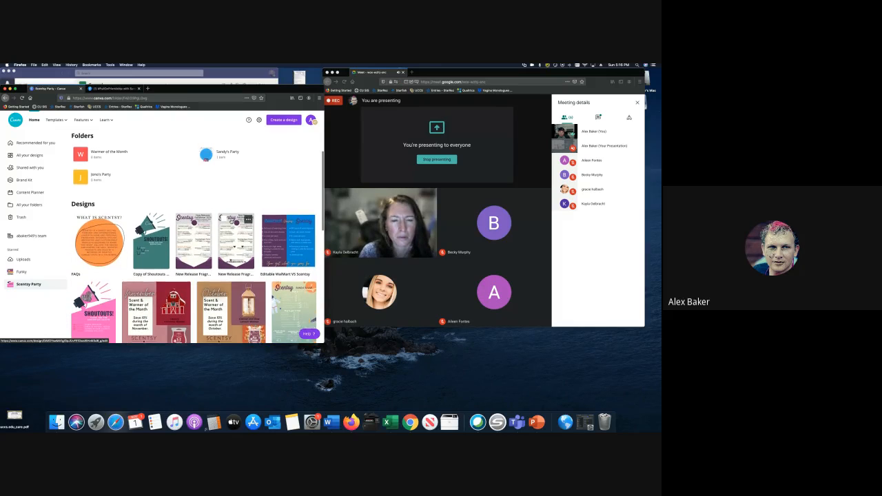
pyautogui.scroll(-1, 229, 223)
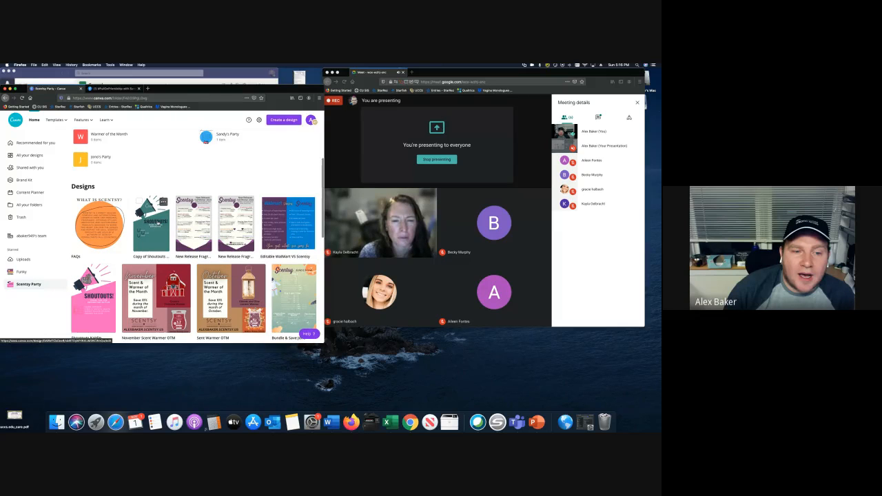
# - Open the Copy of Shoutouts design and select its thank-you text
pyautogui.click(157, 223)
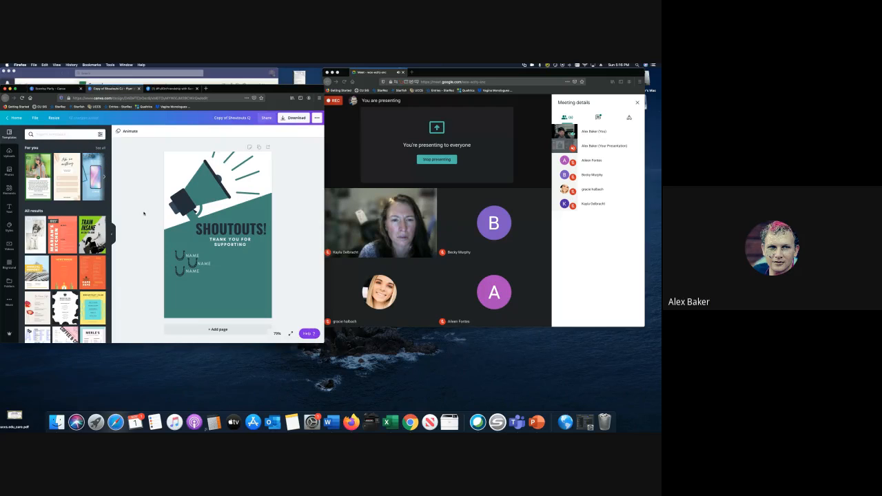
pyautogui.click(247, 244)
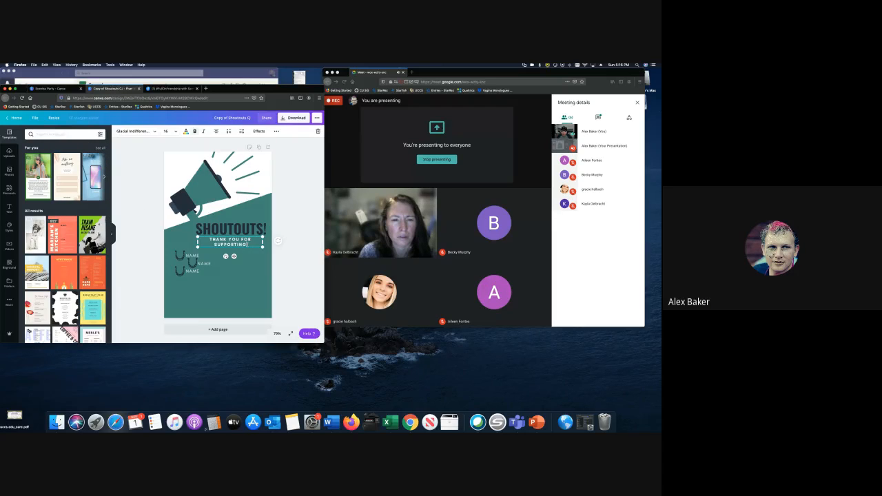
# - End the THANK YOU FOR SUPPORTING line with the host's name and an exclamation mark
pyautogui.write('SANDY!')
pyautogui.click(9, 187)
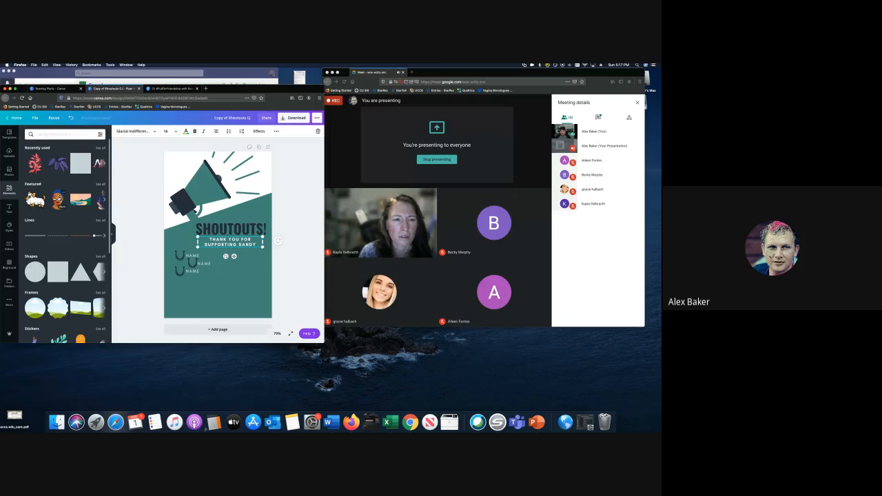
pyautogui.scroll(-4, 62, 197)
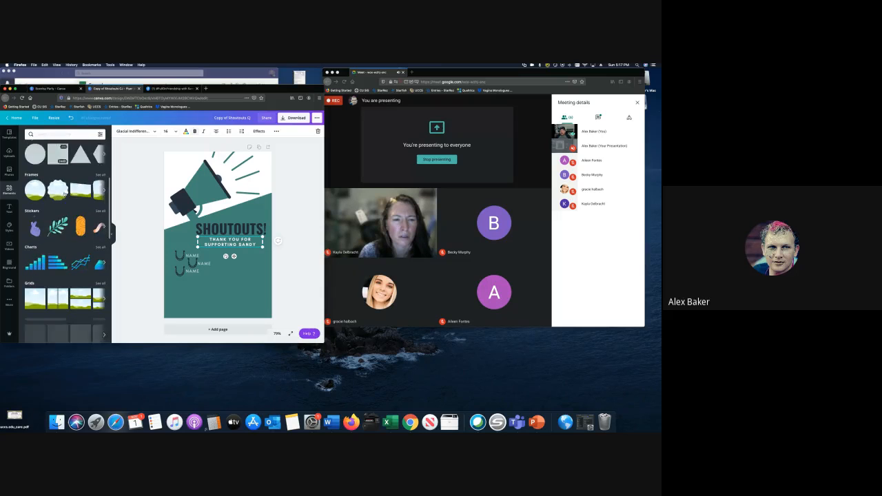
pyautogui.scroll(3, 64, 195)
pyautogui.scroll(2, 65, 194)
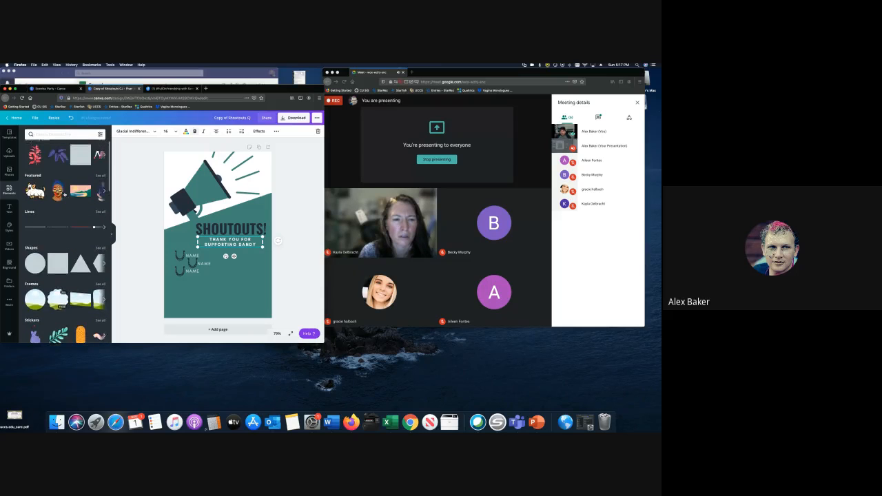
# - Search Elements for 'friendship' and place the fist graphic onto the megaphone
pyautogui.click(45, 134)
pyautogui.write('friendshi')
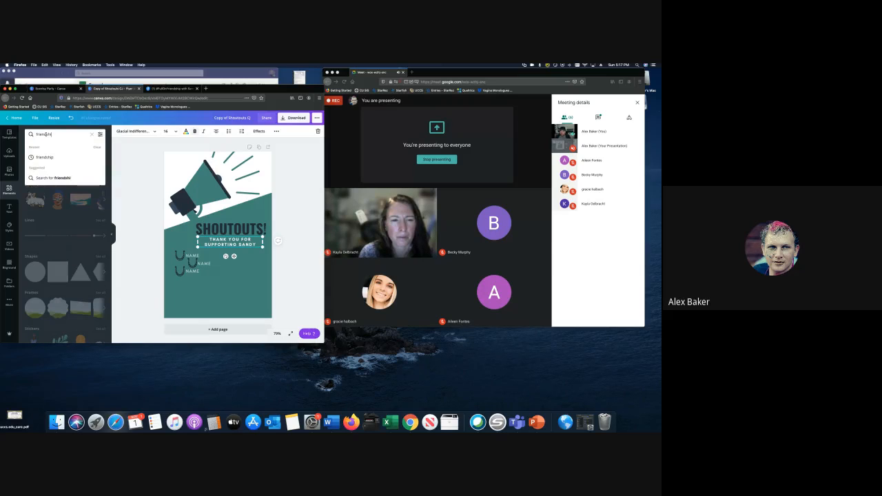
pyautogui.write('p')
pyautogui.press('Return')
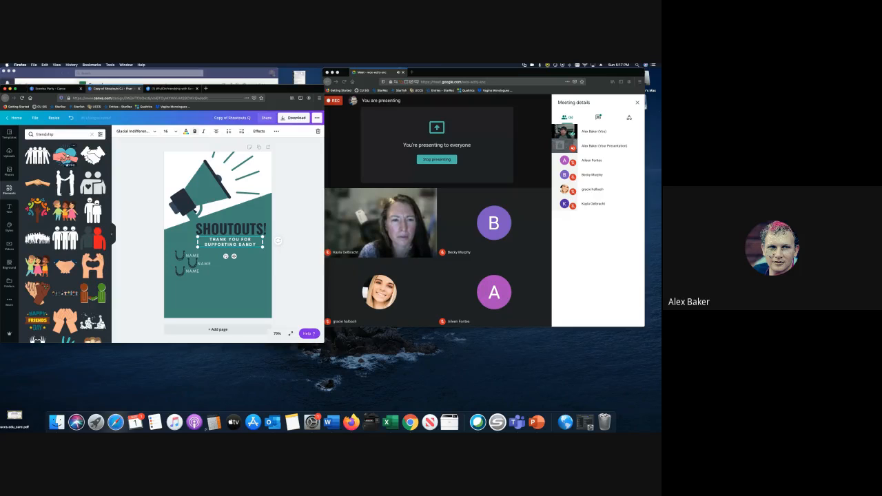
pyautogui.scroll(-4, 76, 158)
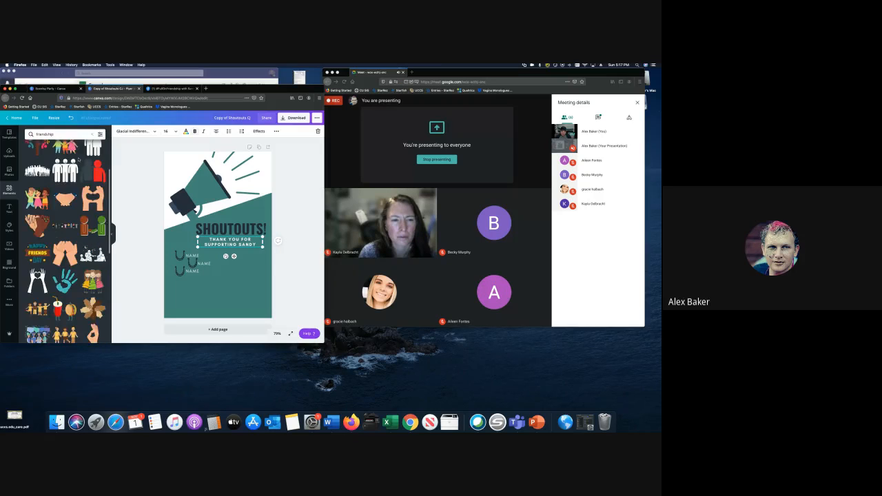
pyautogui.scroll(4, 79, 158)
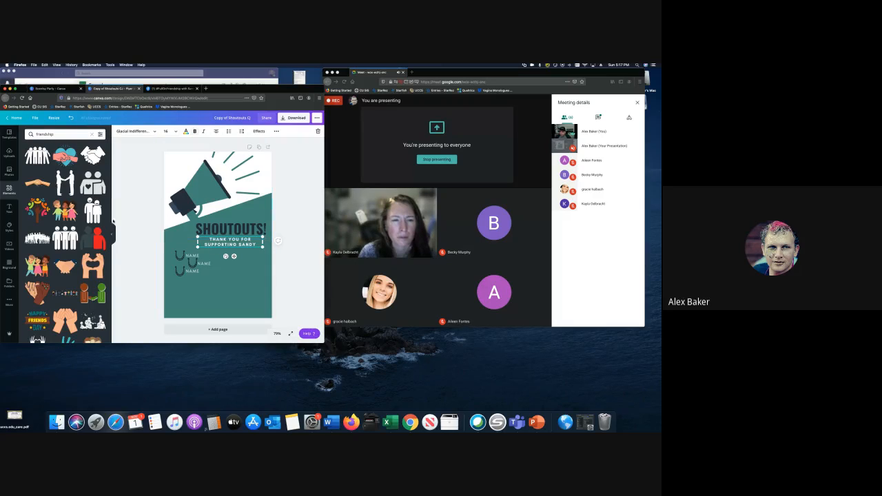
pyautogui.click(200, 252)
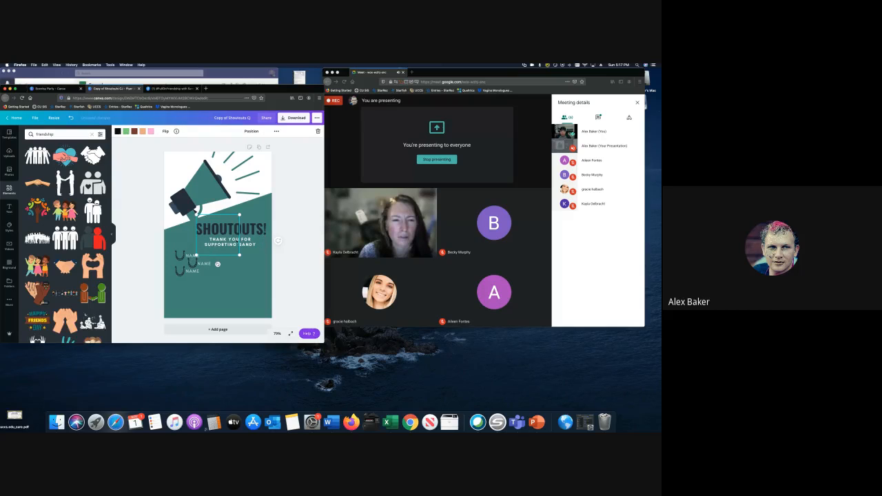
pyautogui.click(41, 297)
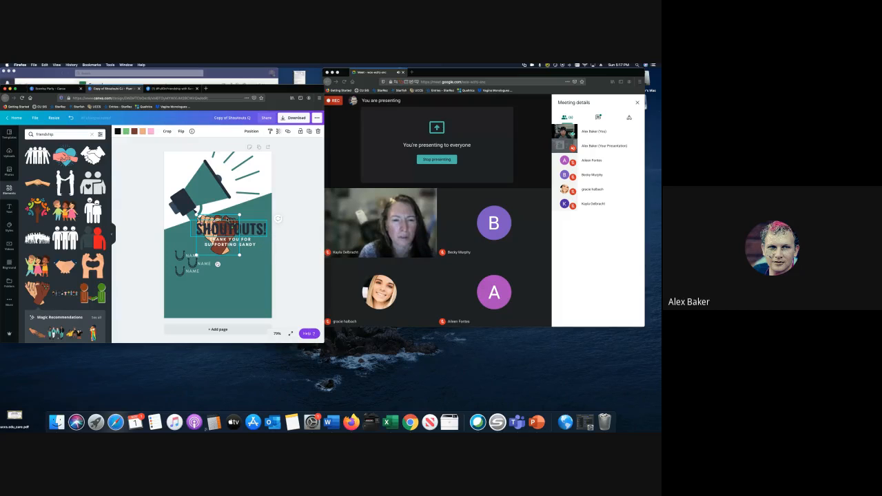
pyautogui.click(229, 232)
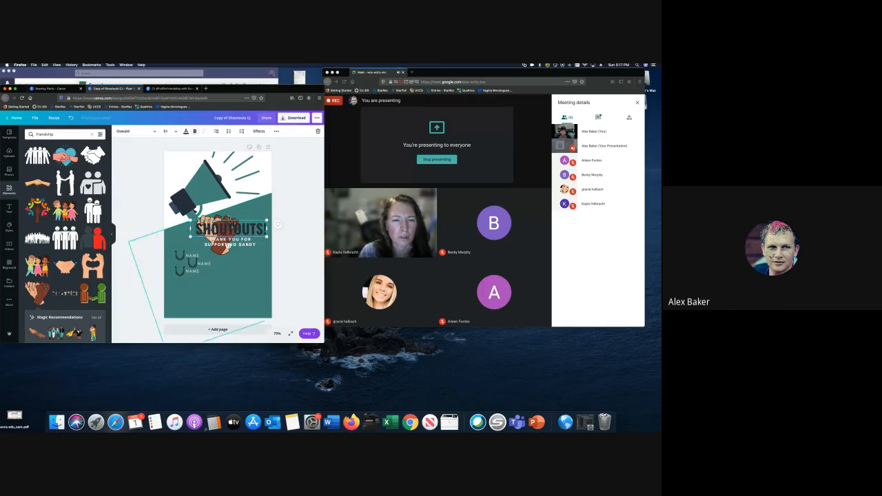
pyautogui.click(220, 250)
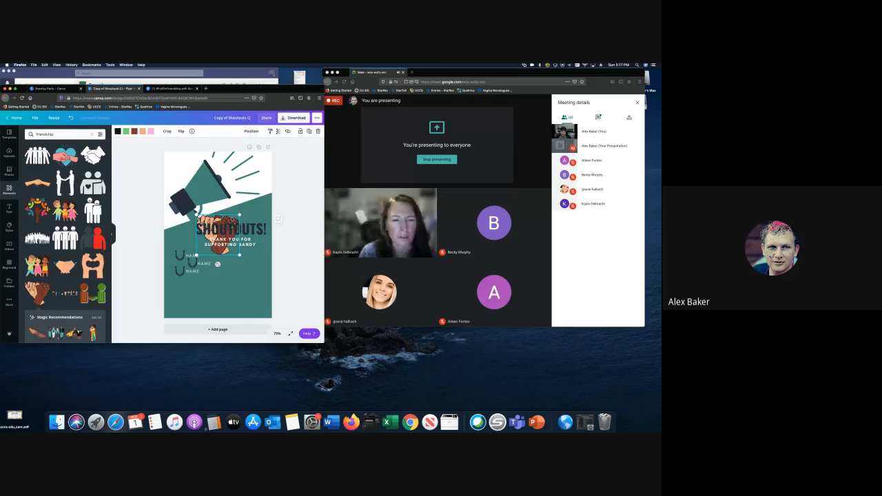
pyautogui.moveTo(219, 250); pyautogui.dragTo(226, 218)
# - Recolour the fist's green to light blue and rotate it to about 33°
pyautogui.click(125, 131)
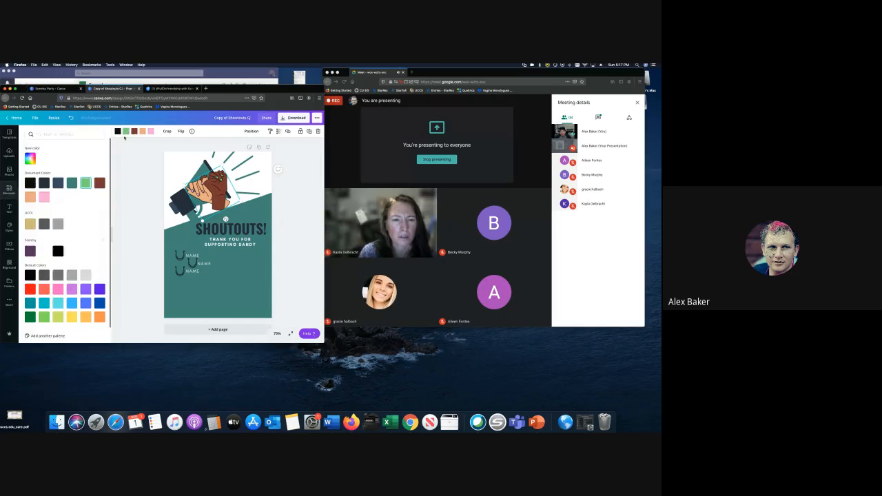
pyautogui.click(72, 303)
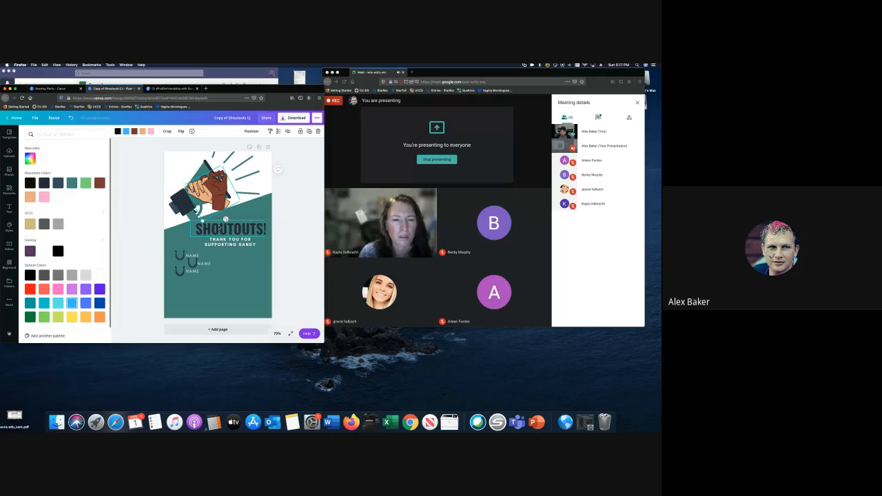
pyautogui.moveTo(226, 220)
pyautogui.mouseDown()
pyautogui.moveTo(217, 223)
pyautogui.moveTo(211, 209)
pyautogui.mouseUp()
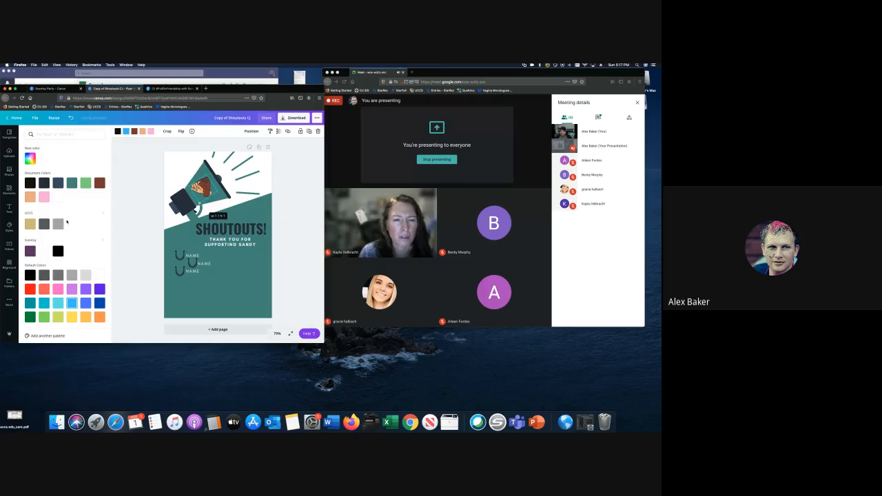
pyautogui.click(9, 189)
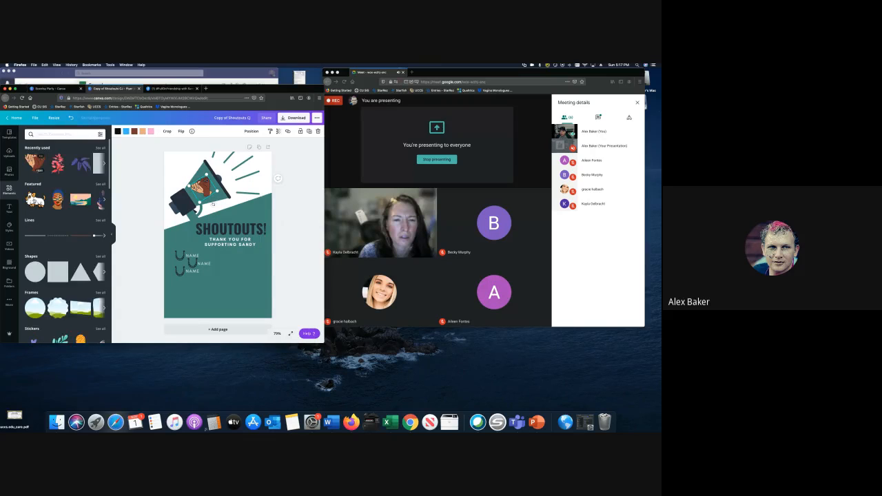
# - Add a small purple circle and move it onto the fist
pyautogui.click(35, 272)
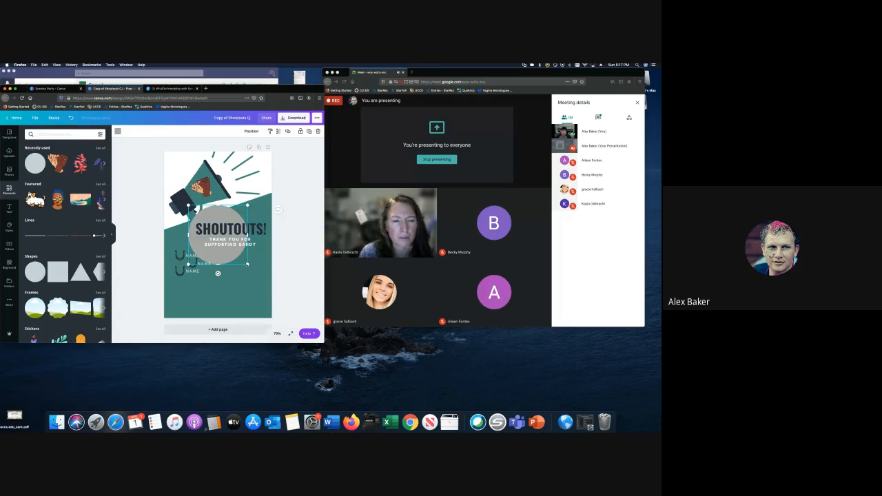
pyautogui.moveTo(248, 264); pyautogui.dragTo(207, 224)
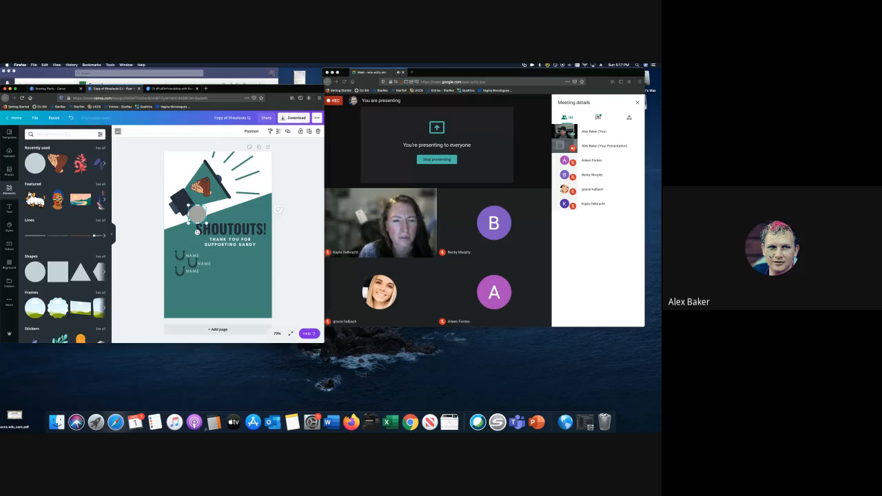
pyautogui.click(117, 131)
pyautogui.click(29, 251)
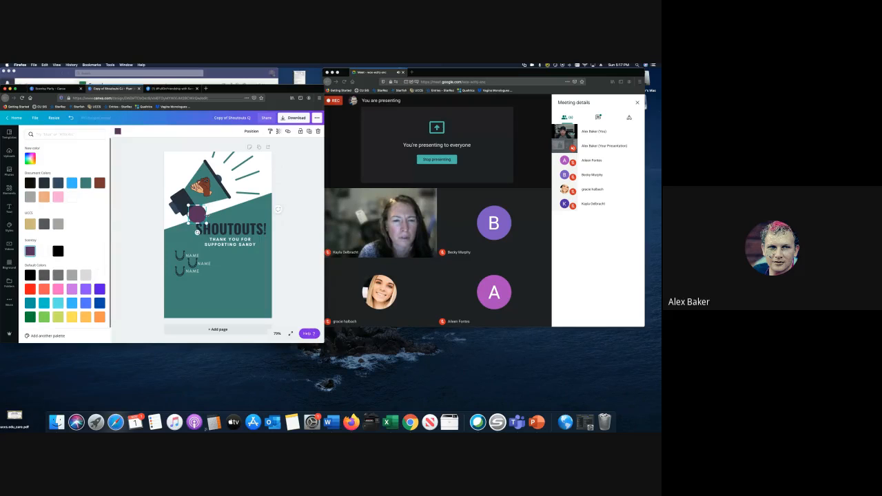
pyautogui.moveTo(198, 215); pyautogui.dragTo(205, 189)
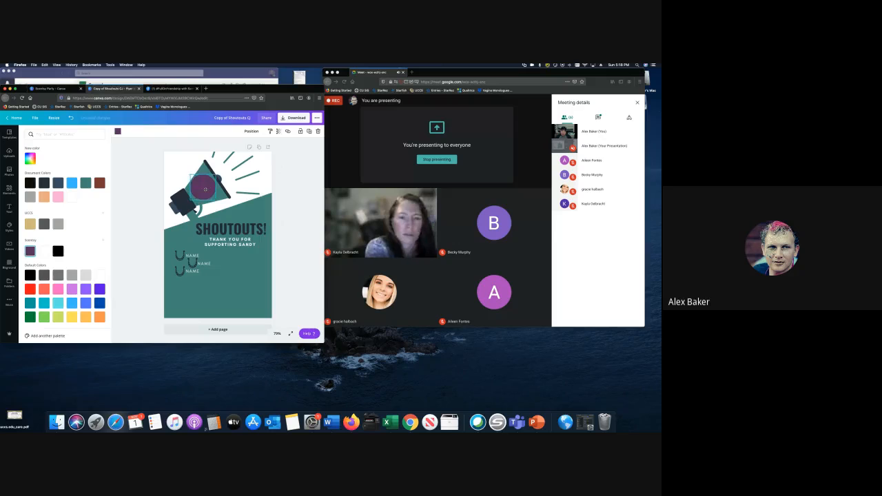
# - Send the purple circle backward so it sits behind the fist
pyautogui.click(250, 131)
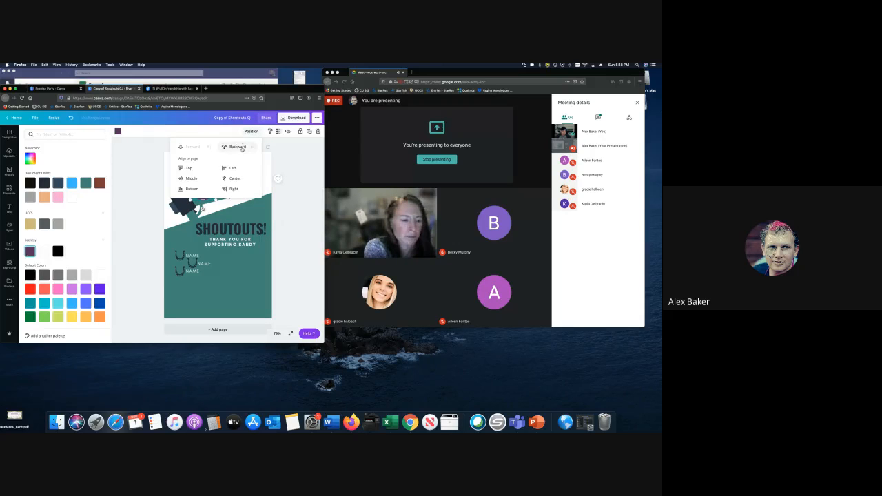
pyautogui.click(234, 146)
pyautogui.click(255, 210)
pyautogui.click(255, 210)
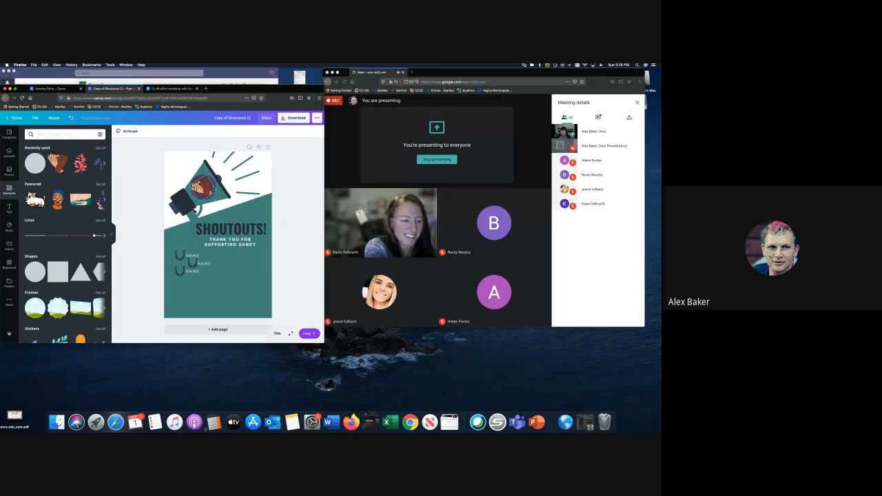
pyautogui.click(200, 186)
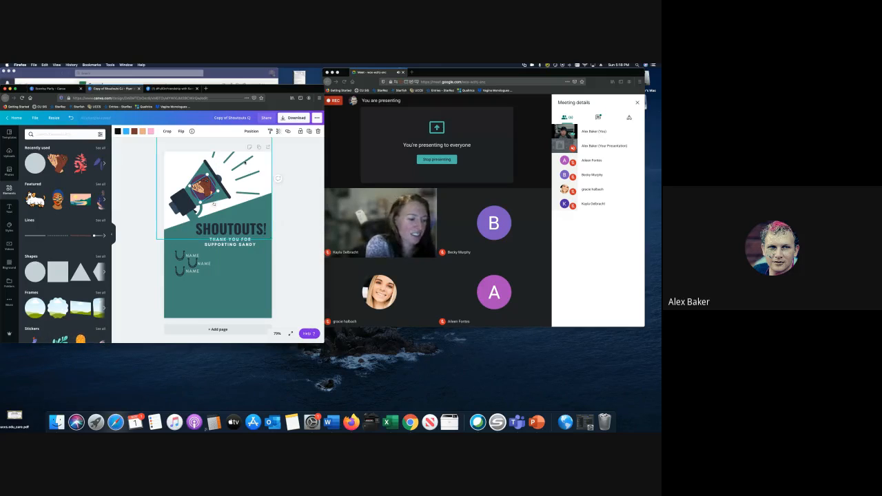
pyautogui.click(217, 157)
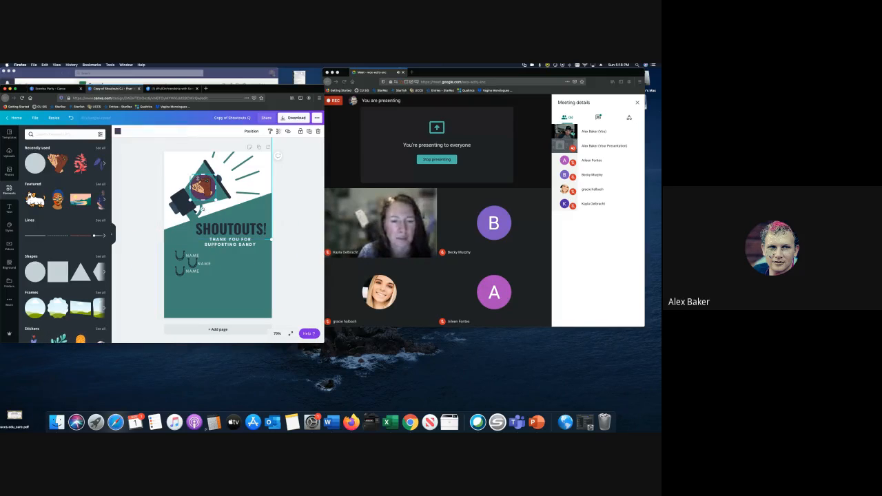
# - Recolour the megaphone image's teal to purple and apply it to all teal areas with Change all
pyautogui.click(207, 184)
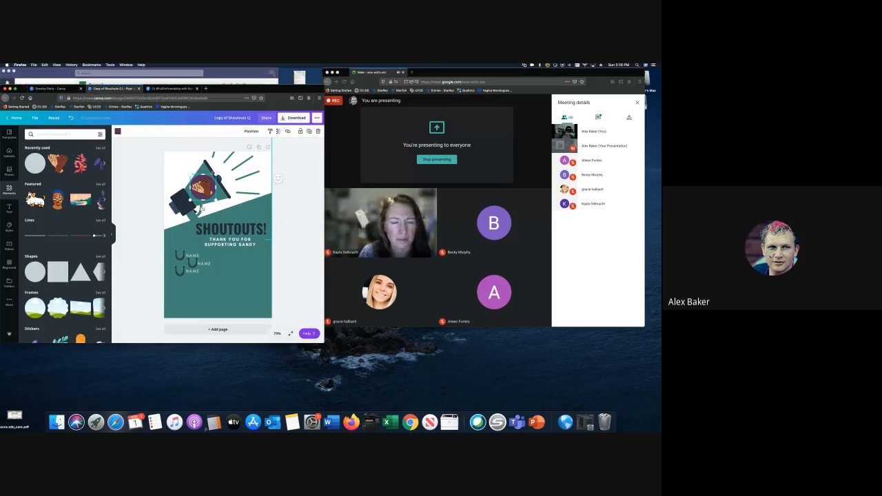
pyautogui.click(237, 165)
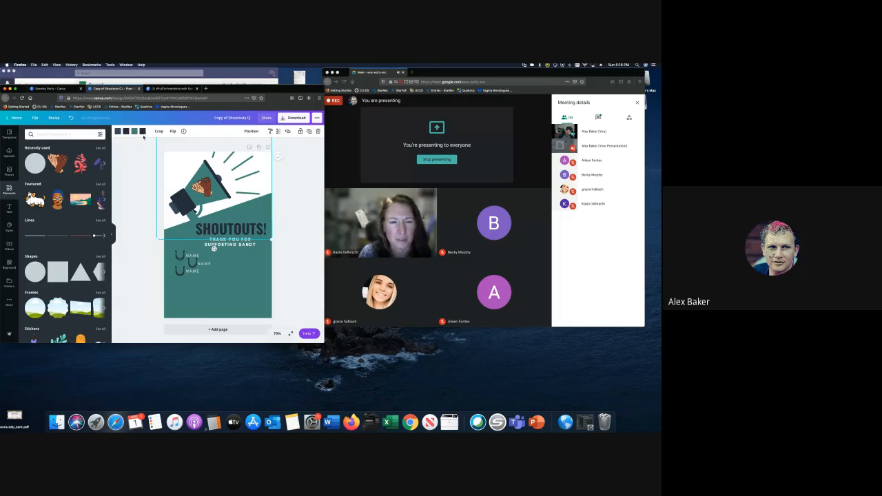
pyautogui.click(135, 131)
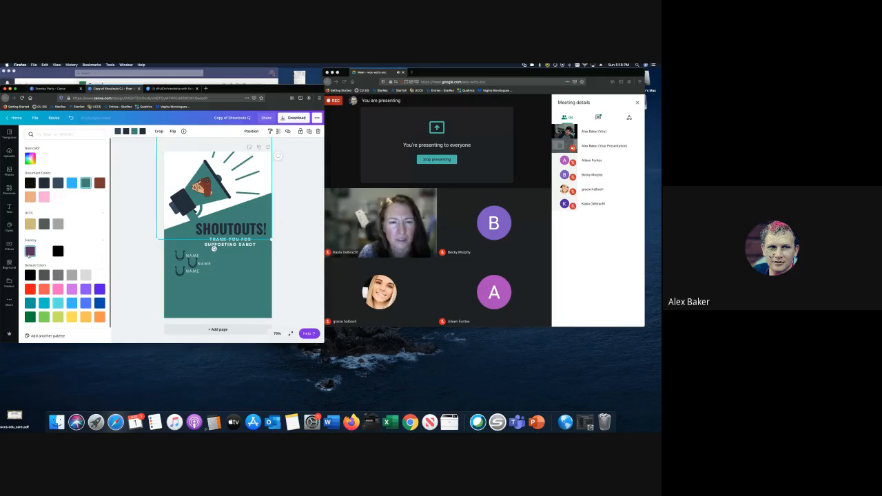
pyautogui.click(30, 251)
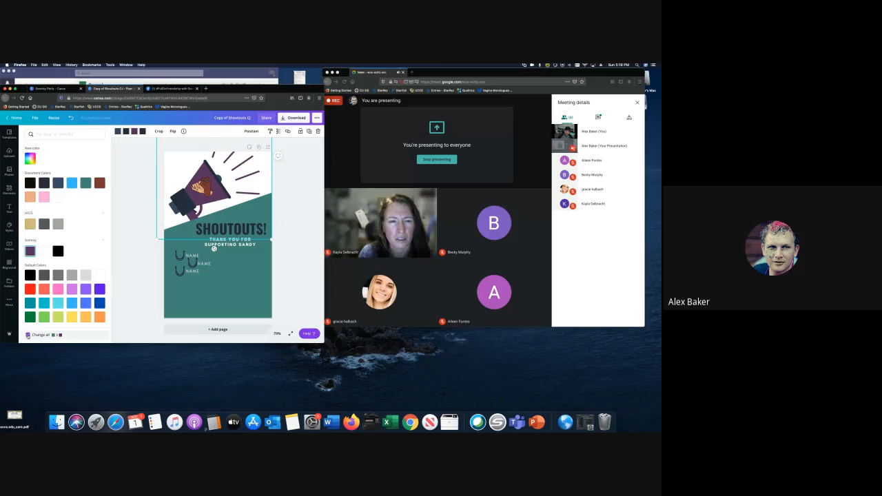
pyautogui.click(27, 335)
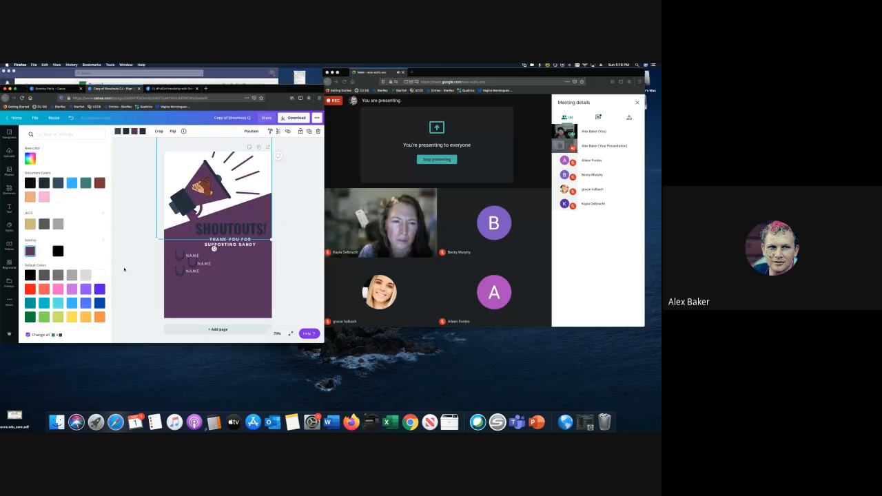
pyautogui.click(124, 270)
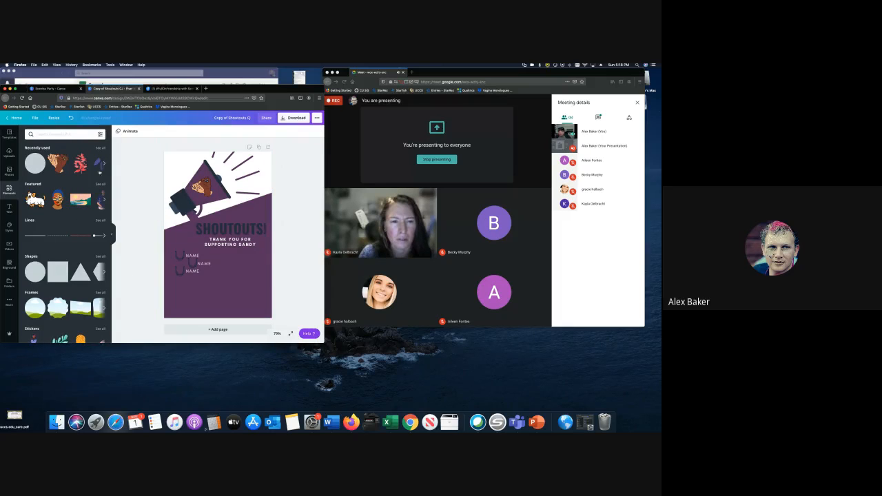
# - Scroll through the Featured collection's element thumbnails
pyautogui.click(99, 184)
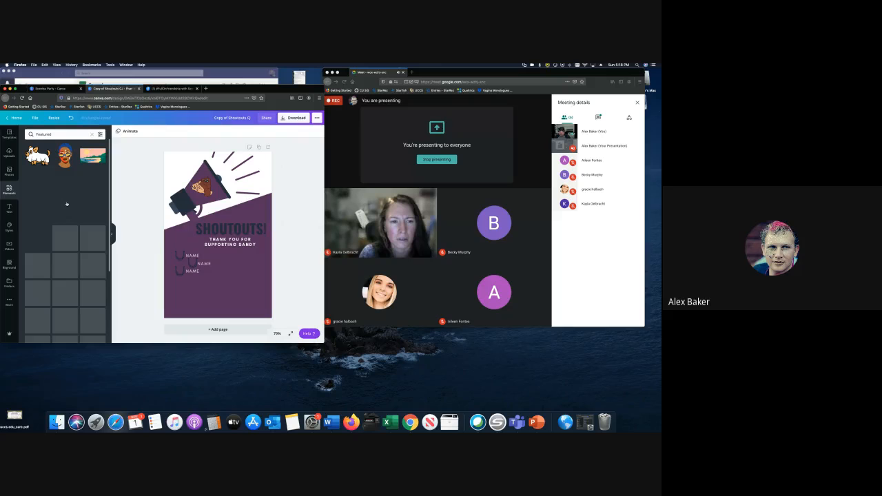
pyautogui.scroll(-3, 71, 227)
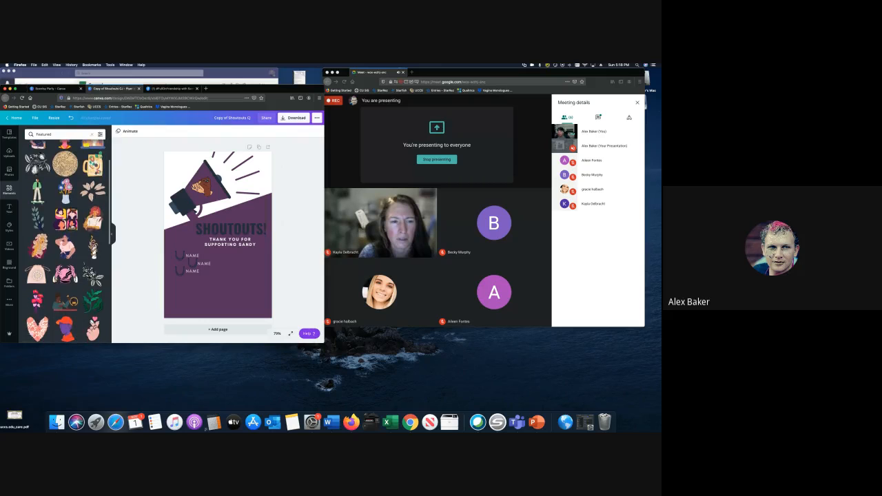
pyautogui.scroll(-6, 72, 227)
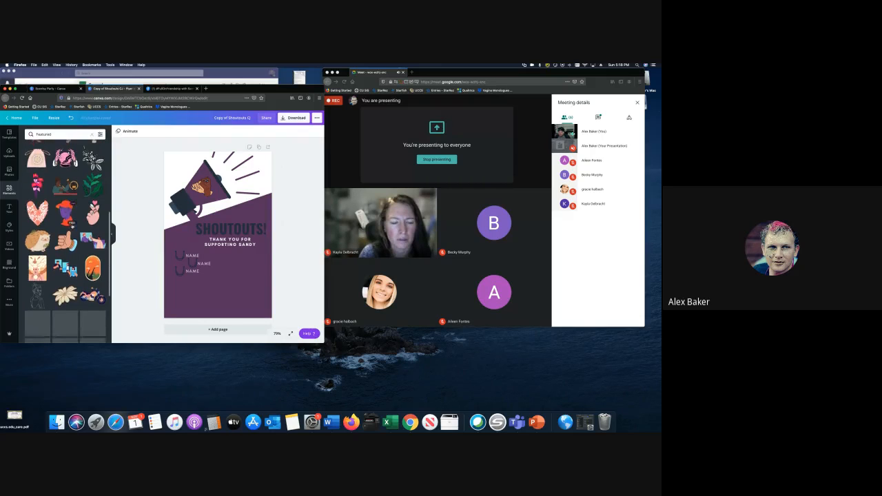
pyautogui.scroll(-2, 73, 226)
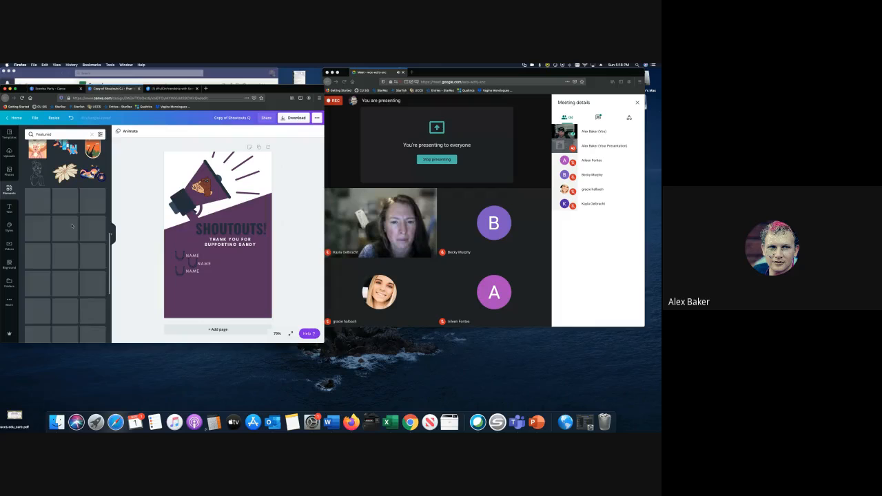
pyautogui.scroll(-2, 71, 226)
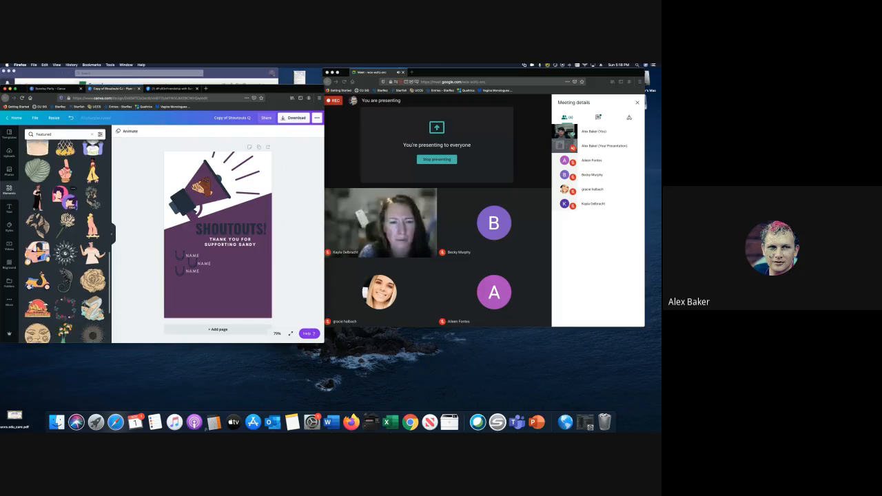
pyautogui.scroll(-3, 71, 199)
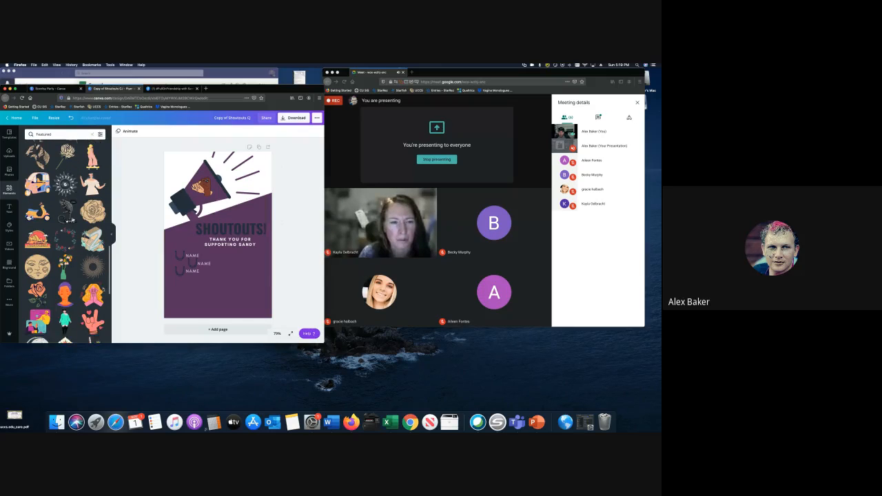
pyautogui.scroll(-1, 72, 221)
pyautogui.scroll(-2, 72, 219)
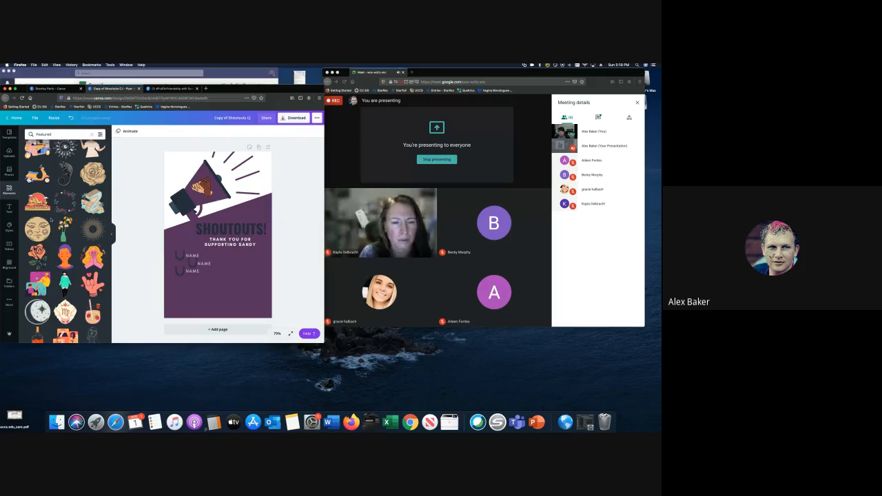
pyautogui.scroll(-3, 50, 219)
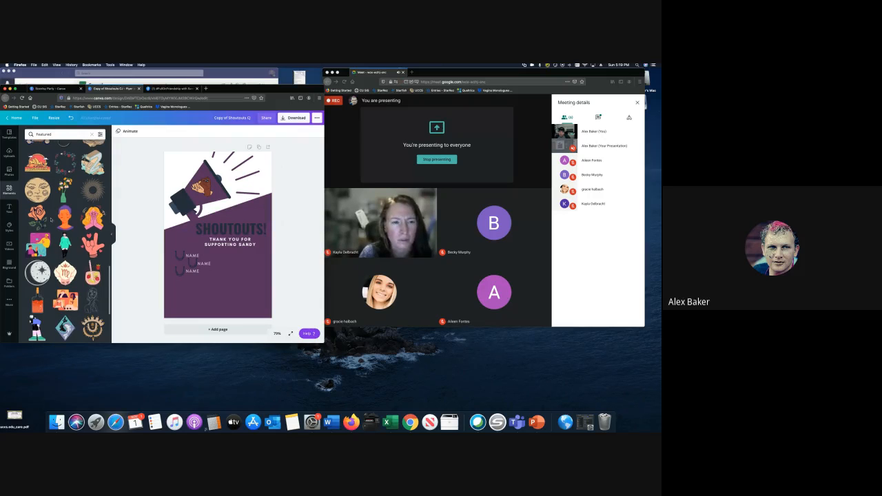
pyautogui.scroll(-5, 43, 234)
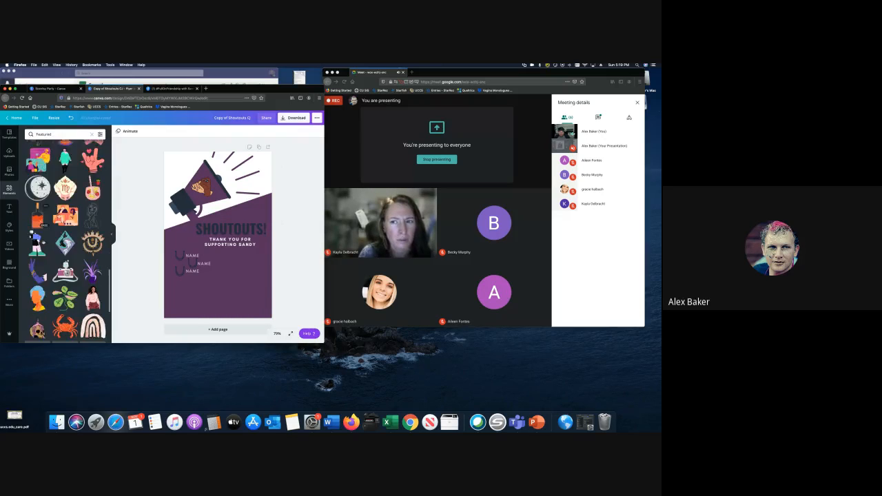
pyautogui.scroll(-2, 39, 241)
# - Add the raised-hand illustration, shrink it slightly, and place it in the bottom-right corner
pyautogui.click(38, 238)
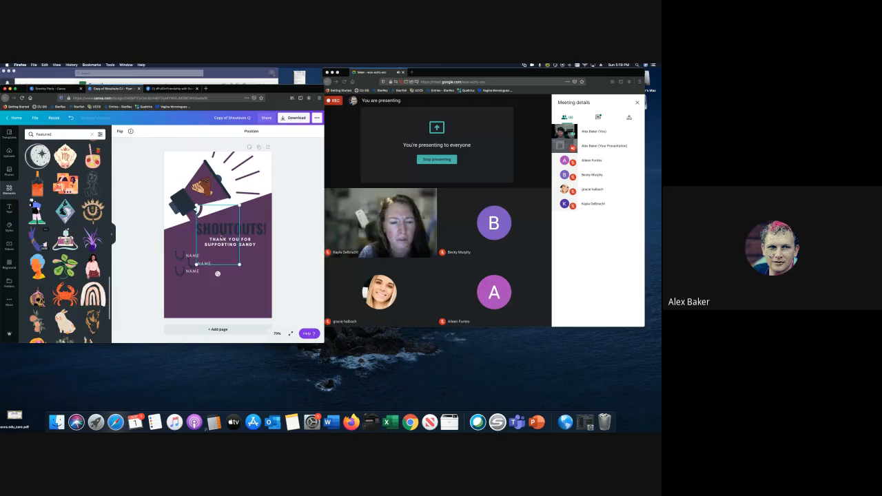
pyautogui.moveTo(228, 256); pyautogui.dragTo(261, 315)
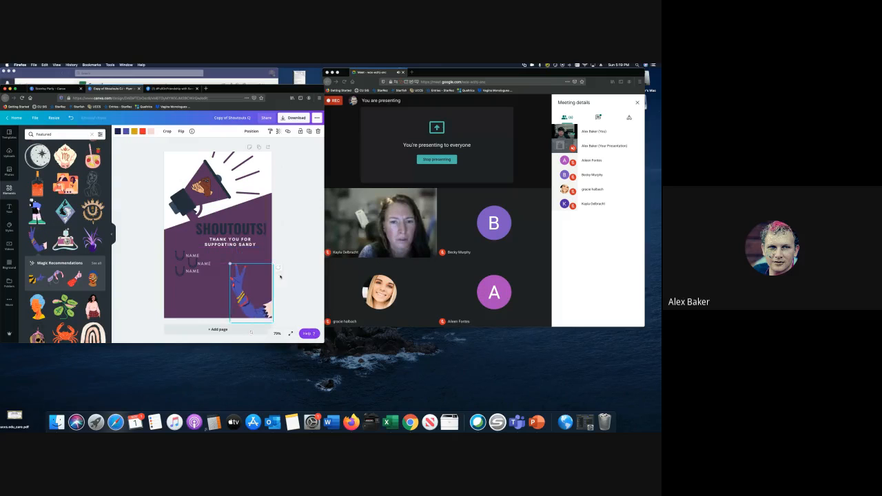
pyautogui.moveTo(230, 264); pyautogui.dragTo(237, 273)
pyautogui.click(305, 307)
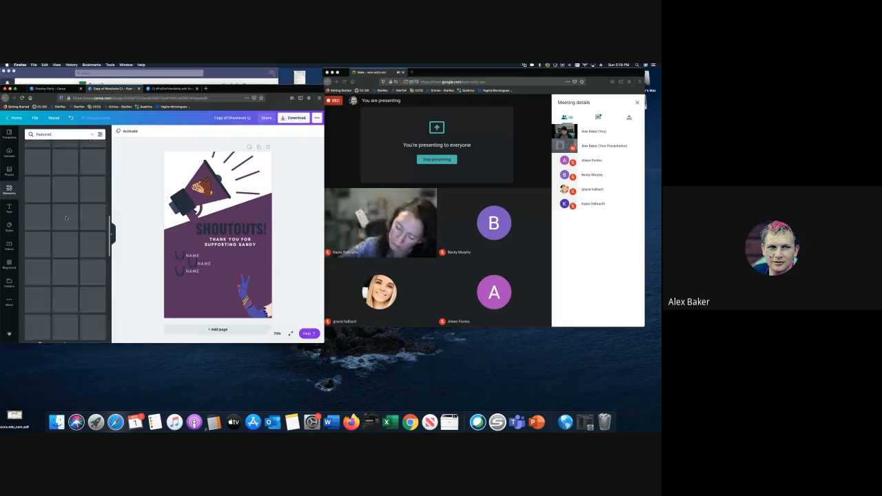
# - Enter two guests' full names on the NAME lines and delete the third placeholder
pyautogui.click(187, 255)
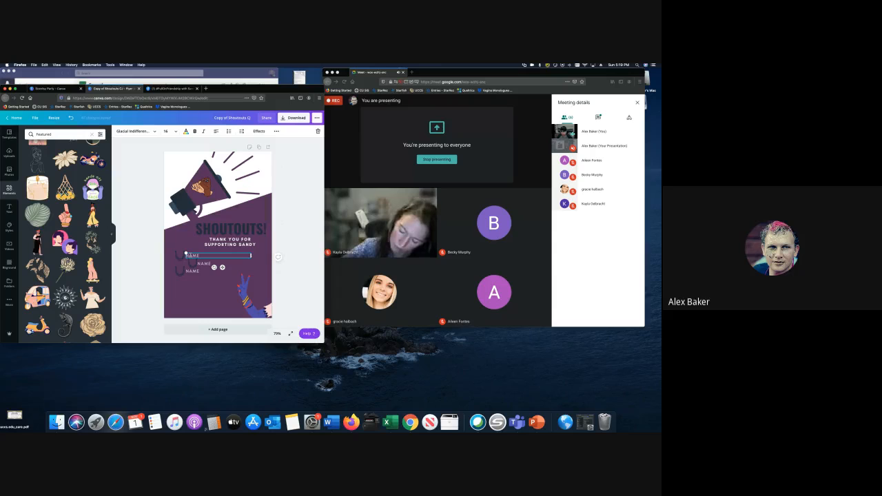
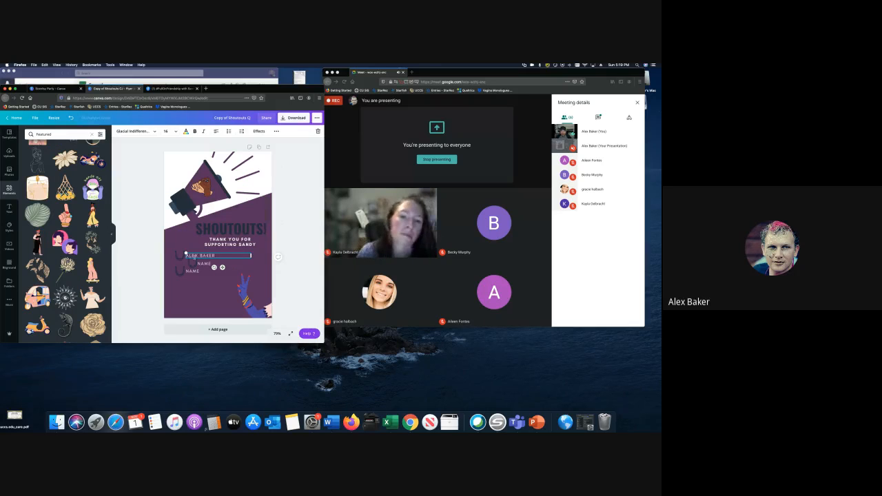
pyautogui.doubleClick(203, 263)
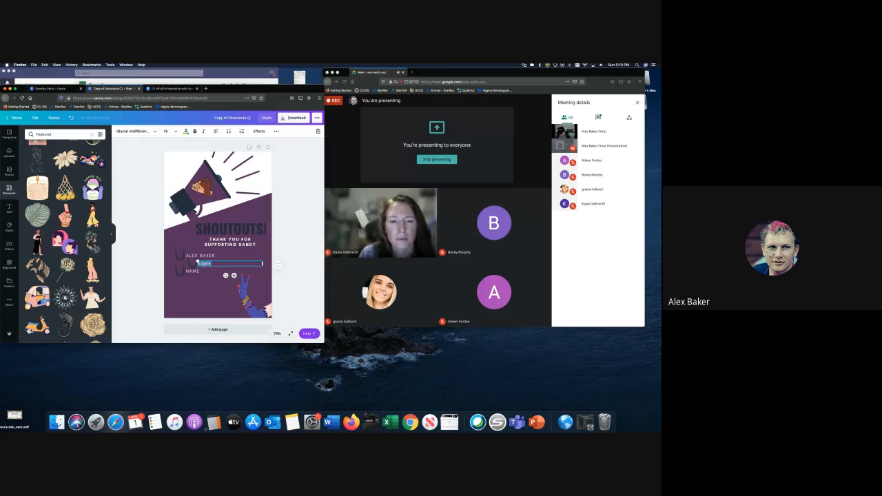
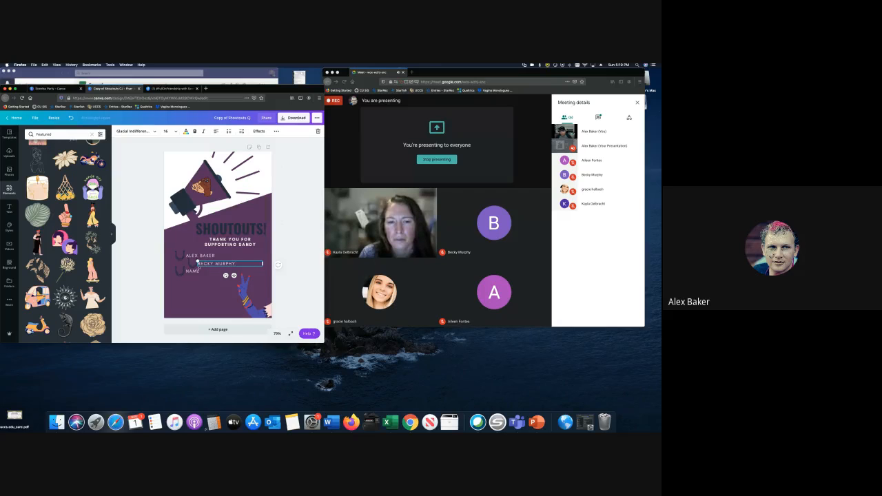
pyautogui.doubleClick(191, 272)
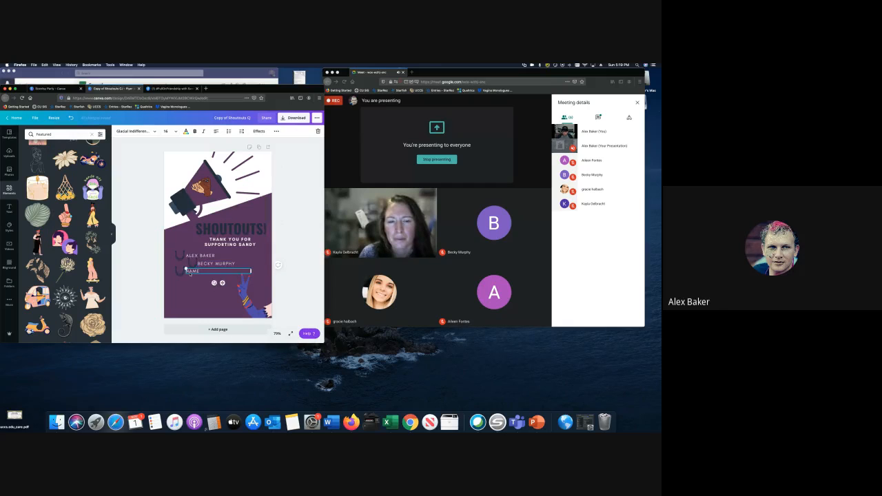
pyautogui.press('BackSpace')
pyautogui.click(145, 256)
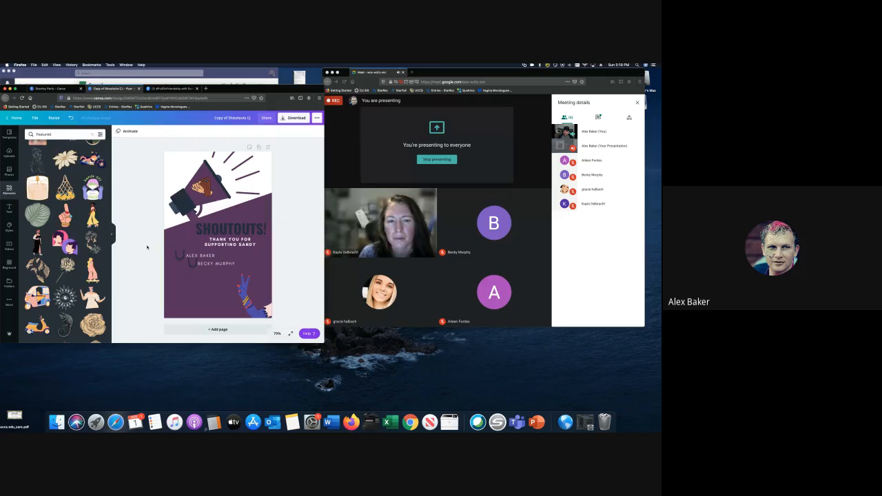
pyautogui.scroll(-10, 54, 209)
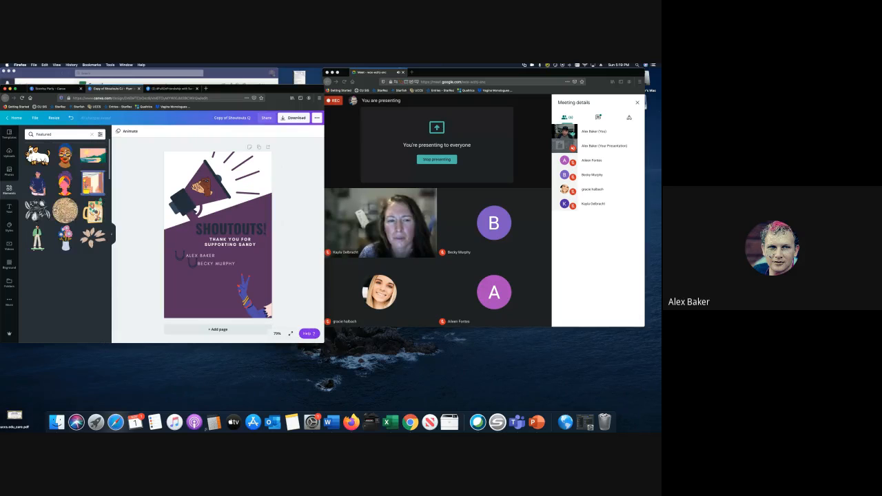
# - Search 'friendship' and place teal hand graphics beside both name lines
pyautogui.click(48, 134)
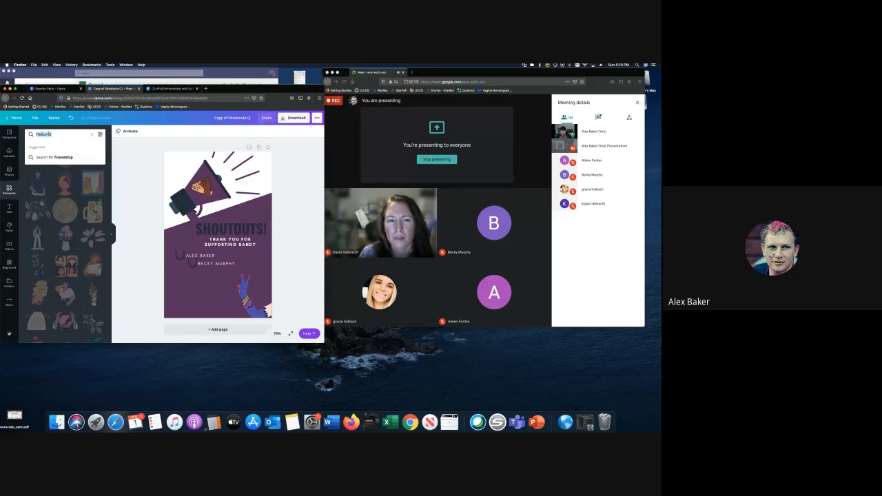
pyautogui.write('friendship')
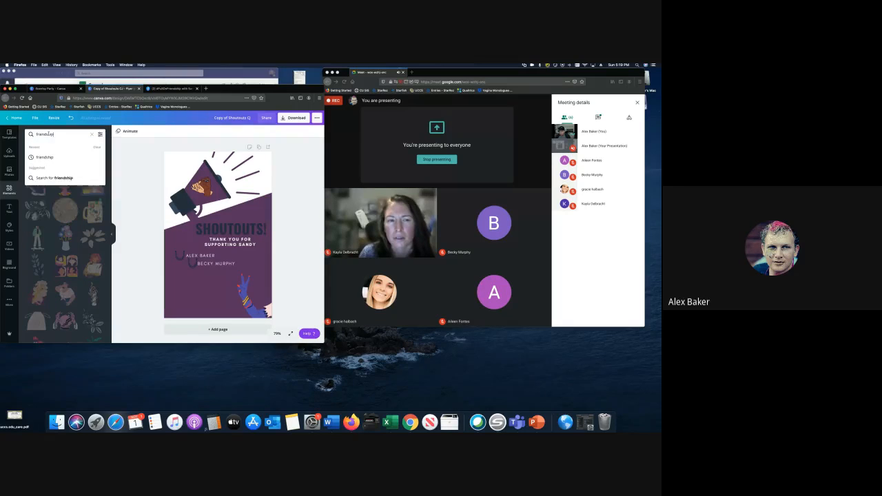
pyautogui.press('Return')
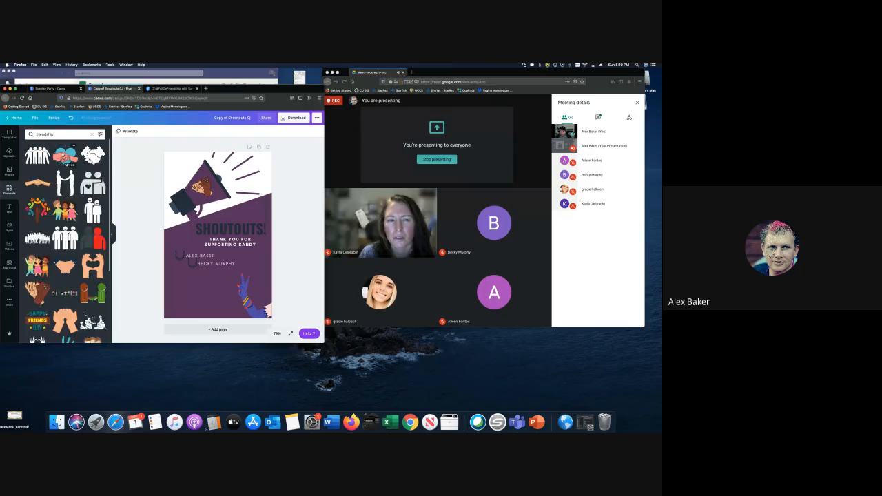
pyautogui.scroll(-3, 65, 234)
pyautogui.scroll(-3, 64, 234)
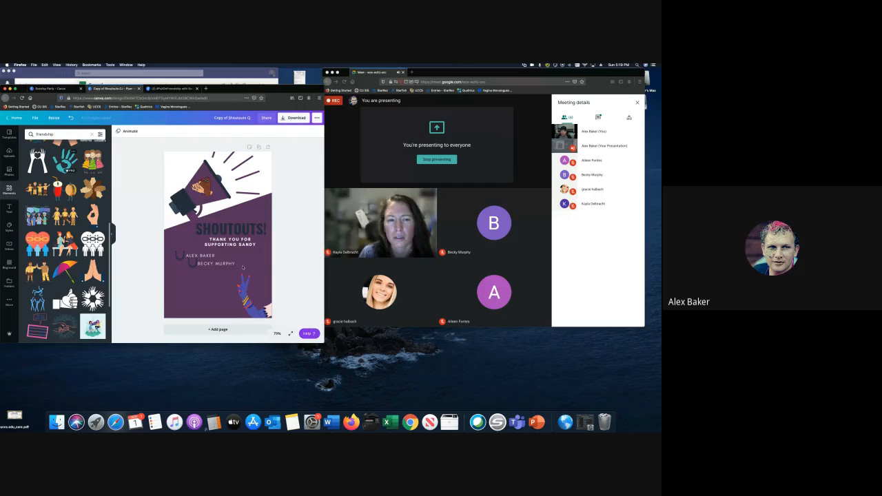
pyautogui.moveTo(242, 267); pyautogui.dragTo(179, 253)
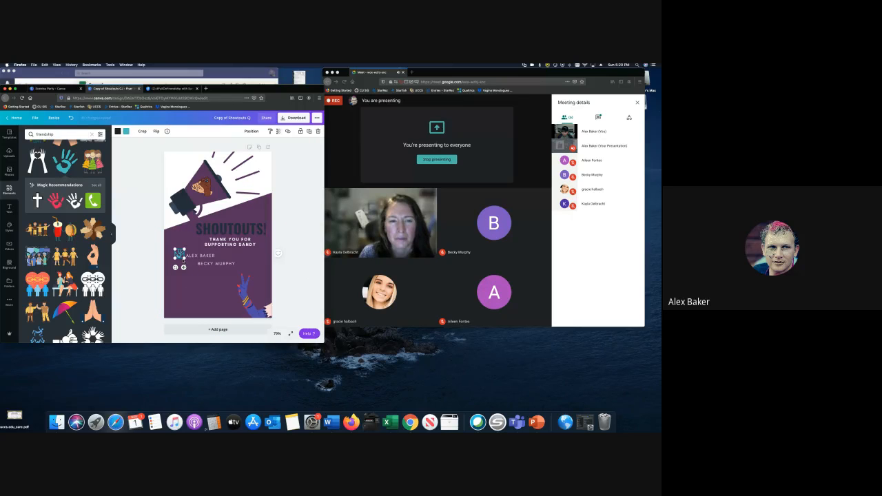
pyautogui.moveTo(179, 253); pyautogui.dragTo(190, 265)
pyautogui.click(148, 264)
pyautogui.click(179, 254)
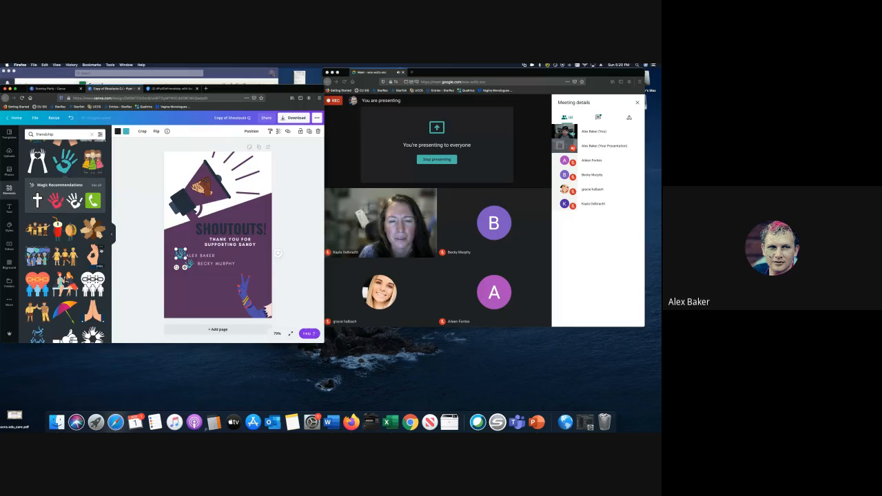
# - Add the supported person's first name to the design title
pyautogui.scroll(-3, 66, 241)
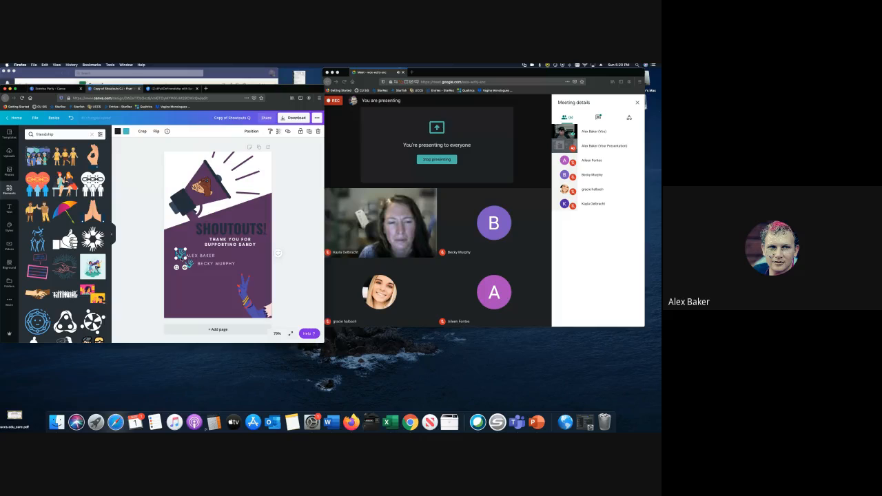
pyautogui.scroll(-10, 67, 241)
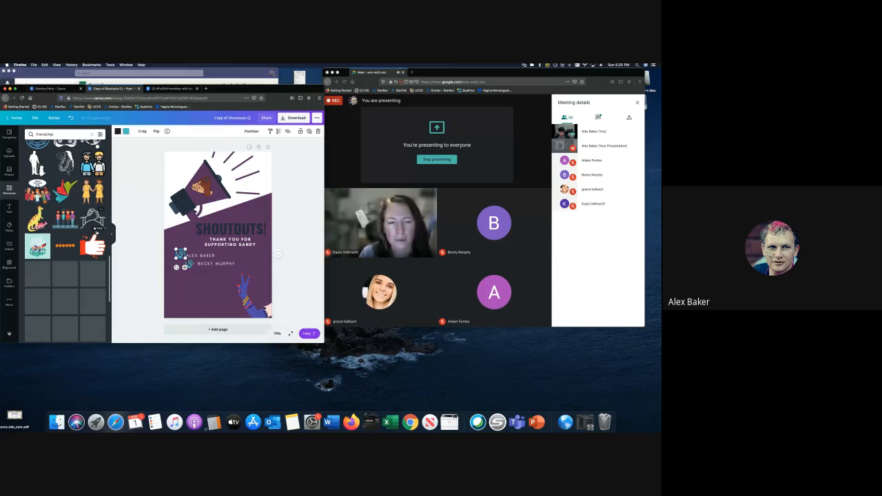
pyautogui.click(154, 224)
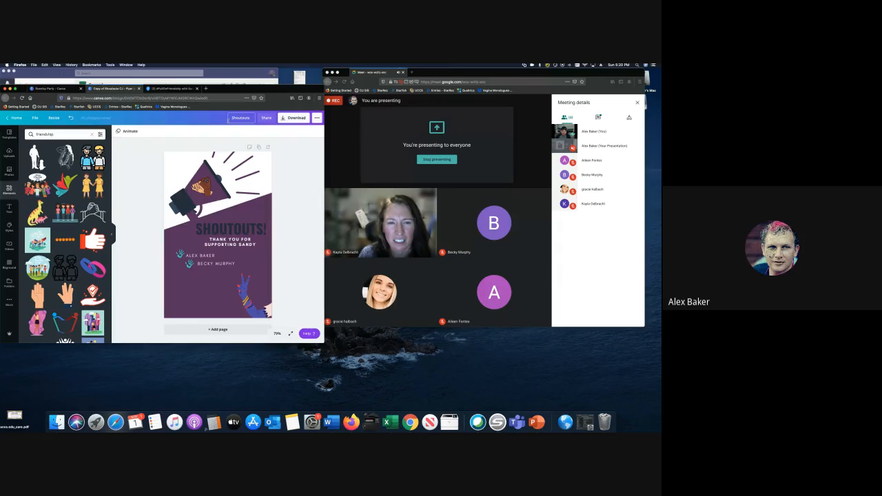
pyautogui.write('Sandy')
# - Close the design and reopen the renamed Shoutouts flyer from the Scentsy Party folder
pyautogui.click(139, 89)
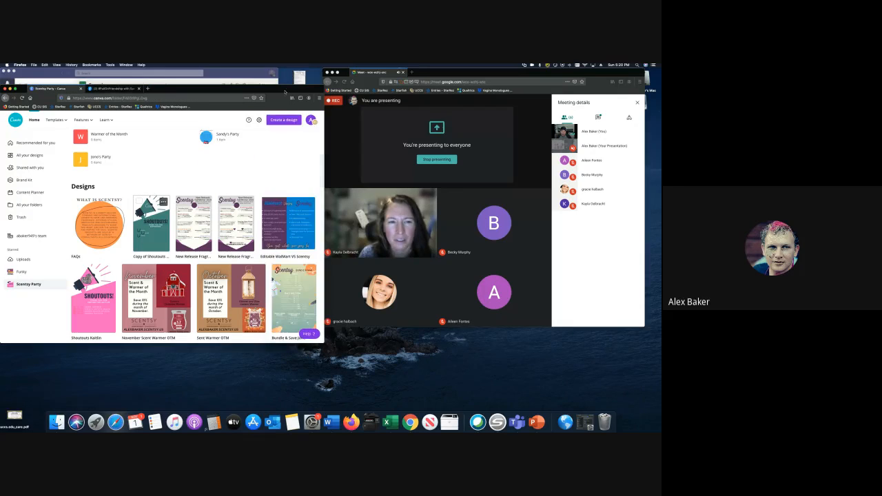
pyautogui.click(22, 98)
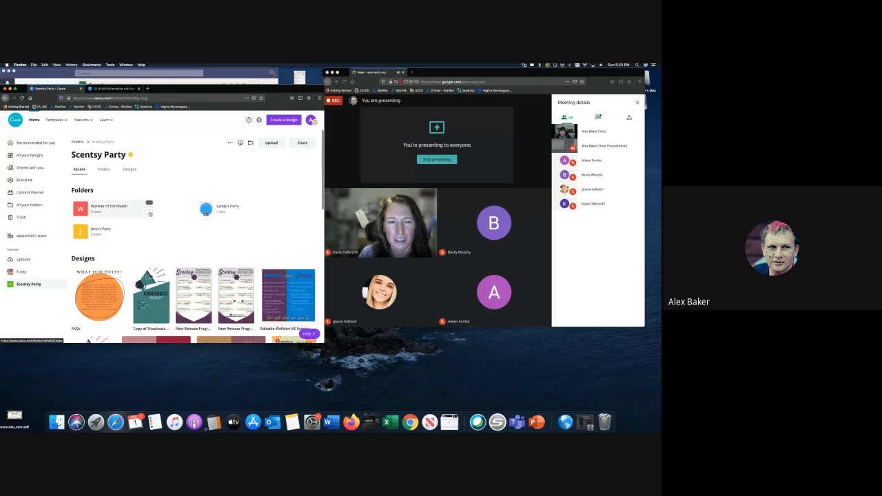
pyautogui.scroll(-1, 80, 141)
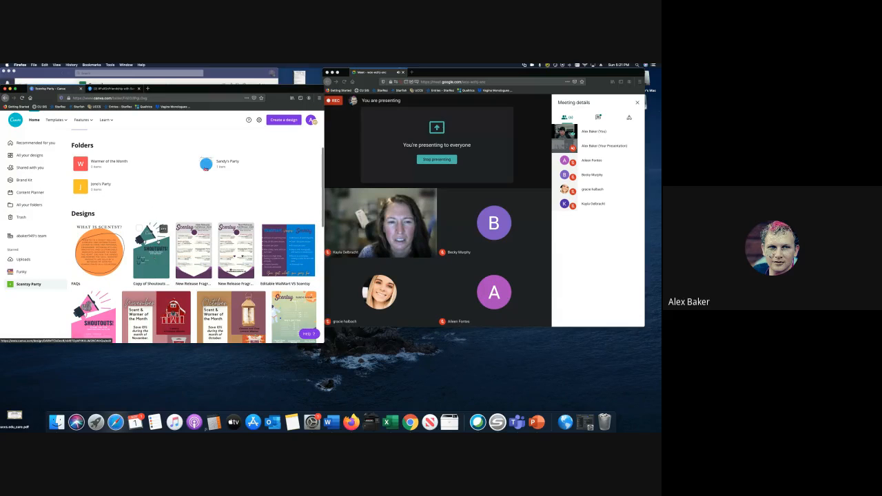
pyautogui.click(158, 241)
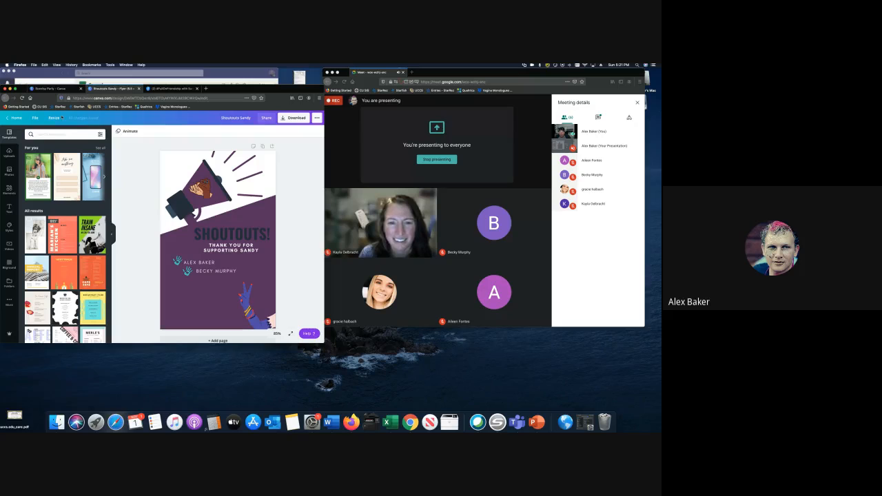
# - Make a resized copy at 4.25 x 5.5 in Facebook Post, allowing the blocked pop-up
pyautogui.click(54, 118)
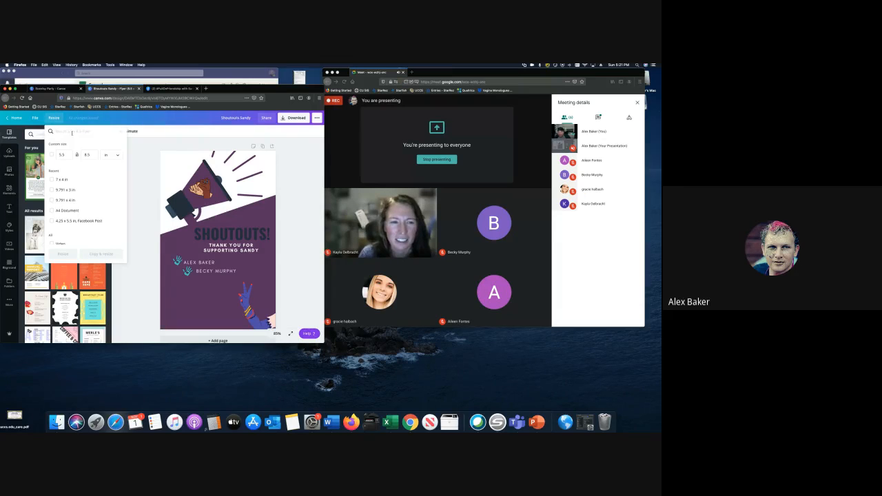
pyautogui.click(64, 155)
pyautogui.click(88, 155)
pyautogui.scroll(-5, 77, 202)
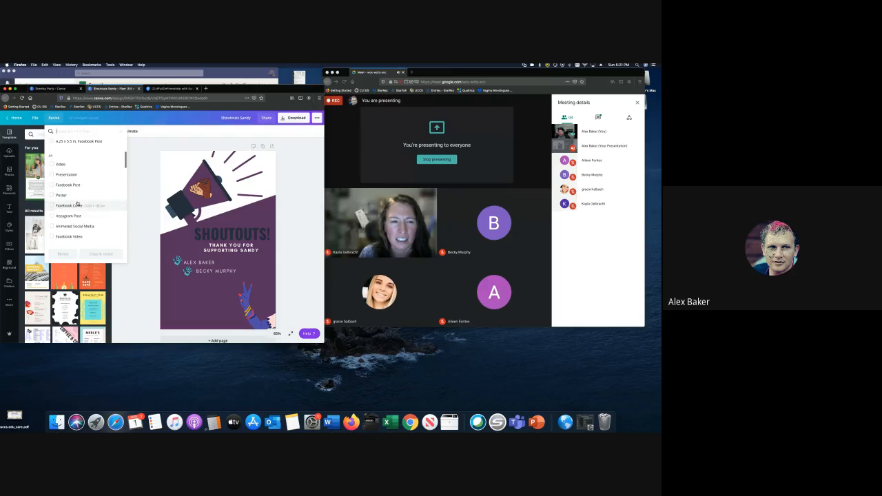
pyautogui.scroll(5, 78, 203)
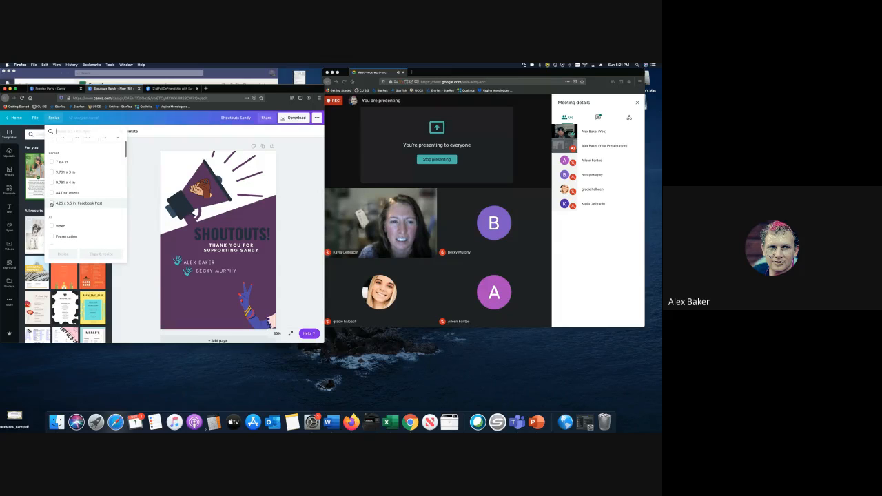
pyautogui.click(51, 203)
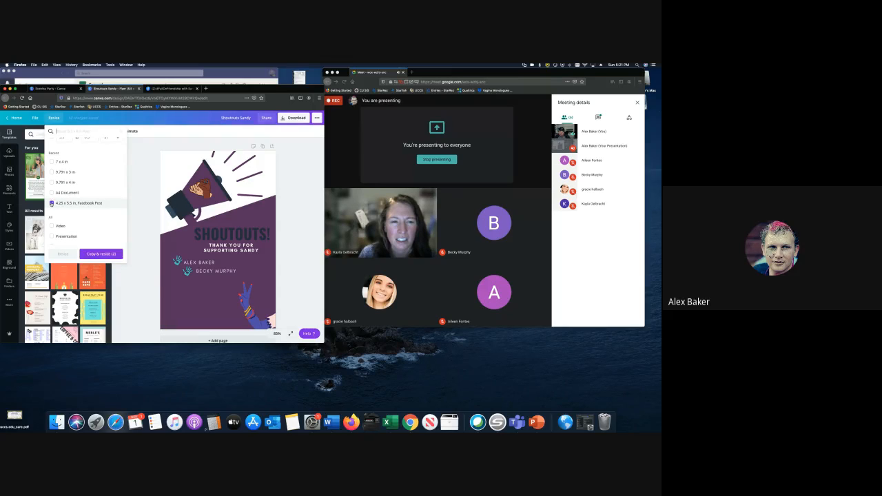
pyautogui.click(102, 254)
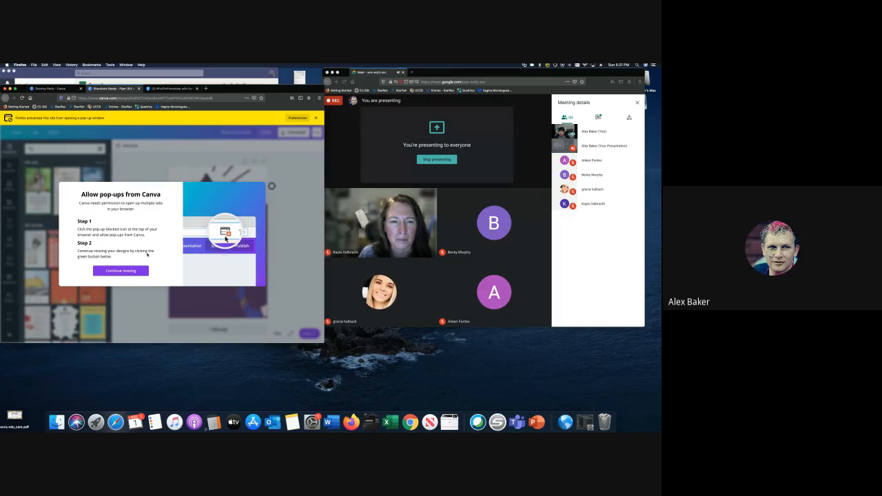
pyautogui.click(298, 117)
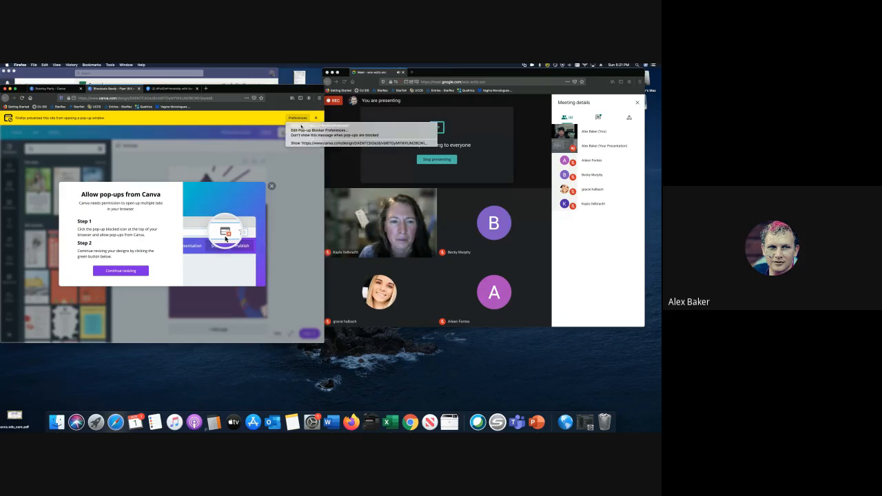
pyautogui.click(317, 123)
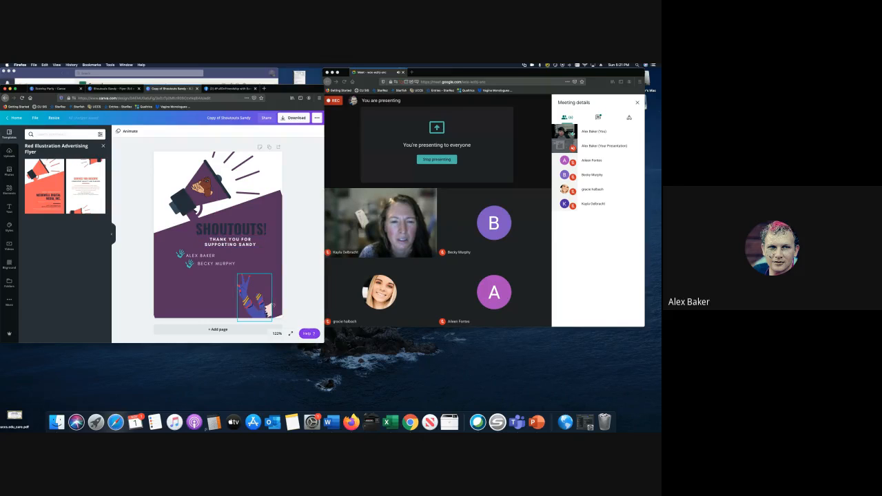
# - Enlarge the bottom-right raised-hand graphic by dragging its top-left corner outward
pyautogui.click(255, 277)
pyautogui.moveTo(248, 271); pyautogui.dragTo(239, 255)
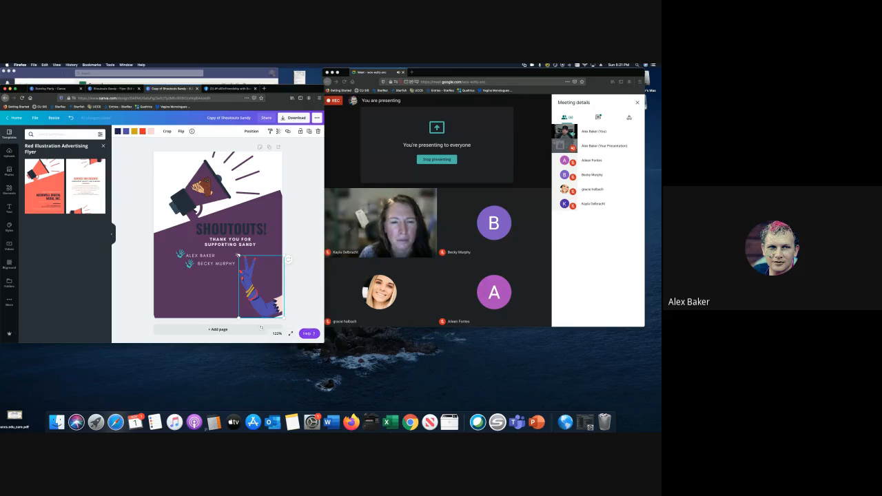
pyautogui.click(311, 239)
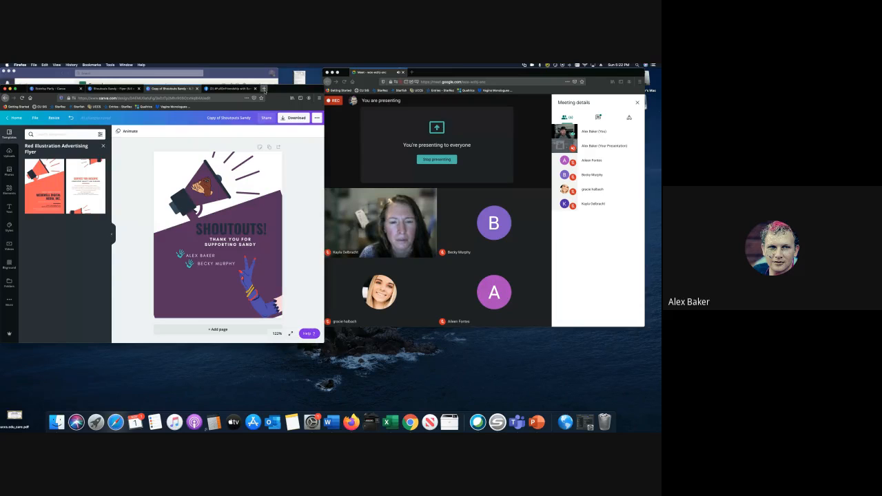
# - Open the Scentsy Dashboard in Chrome and view the Open Orders party list
pyautogui.click(264, 90)
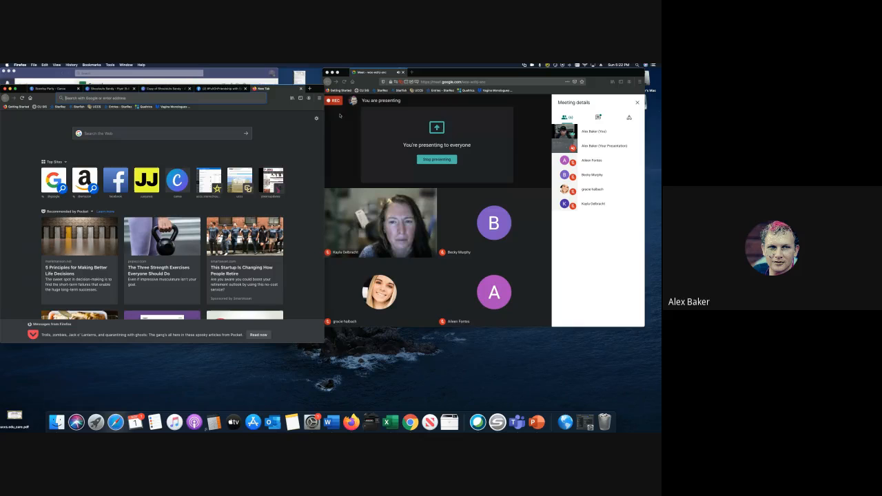
pyautogui.click(411, 72)
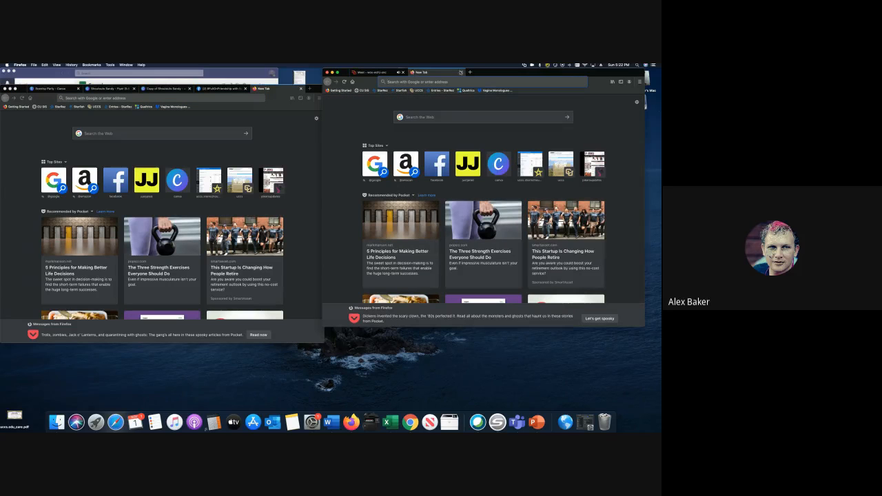
pyautogui.click(460, 72)
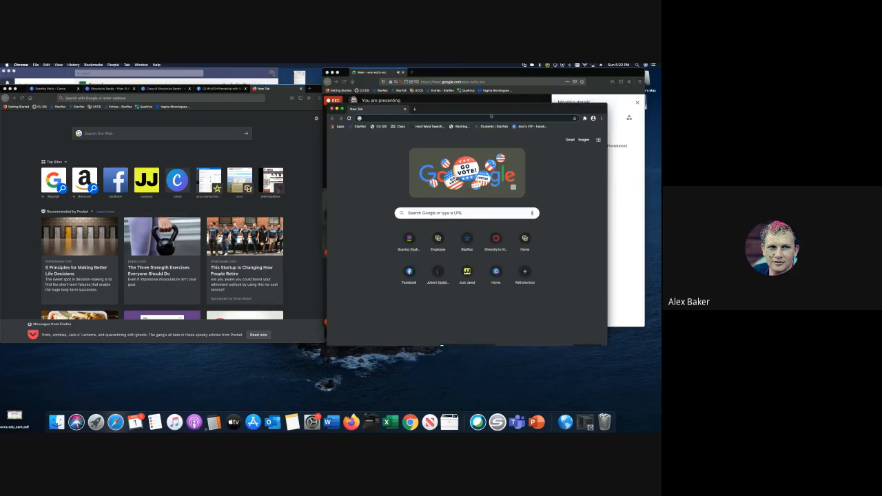
pyautogui.moveTo(490, 116); pyautogui.dragTo(185, 107)
pyautogui.click(102, 228)
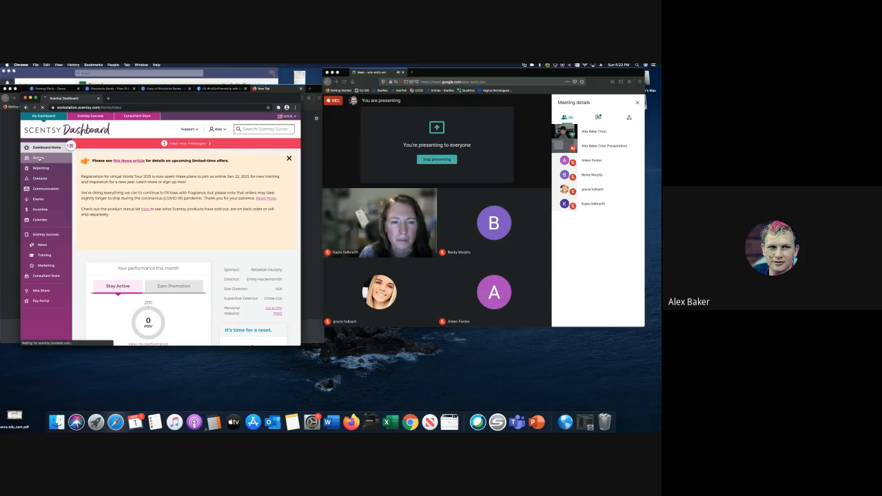
pyautogui.click(38, 158)
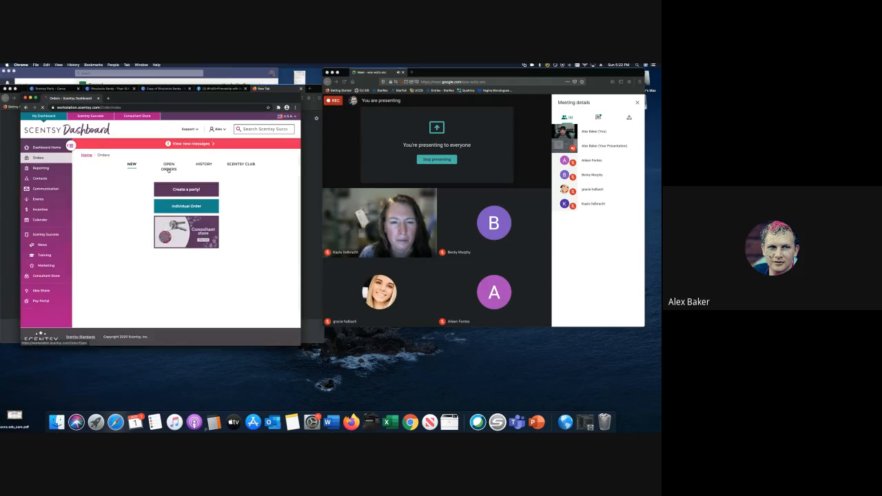
pyautogui.click(169, 168)
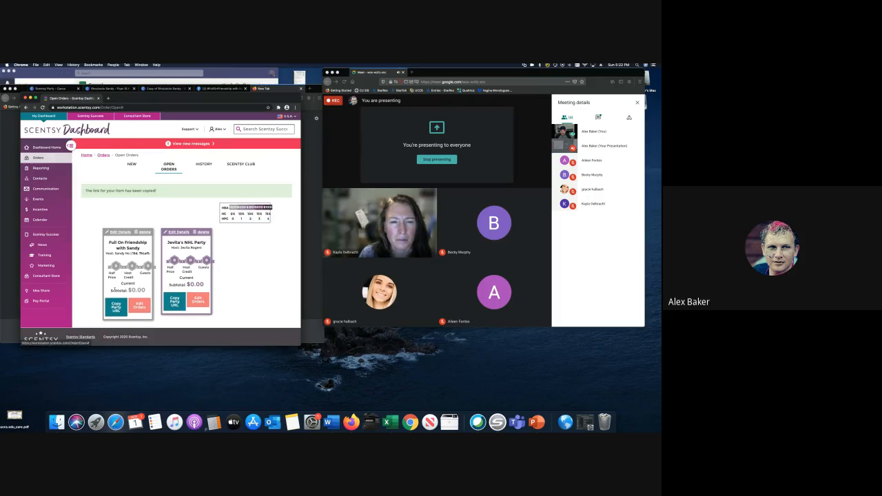
# - Paste the copied party URL into a new tab to load the friendship party's public page
pyautogui.click(108, 99)
pyautogui.press('super+v')
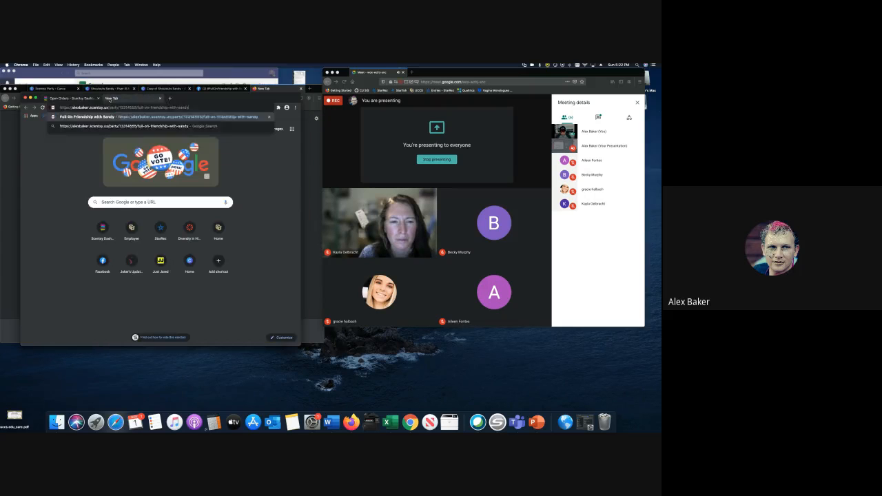
pyautogui.press('Return')
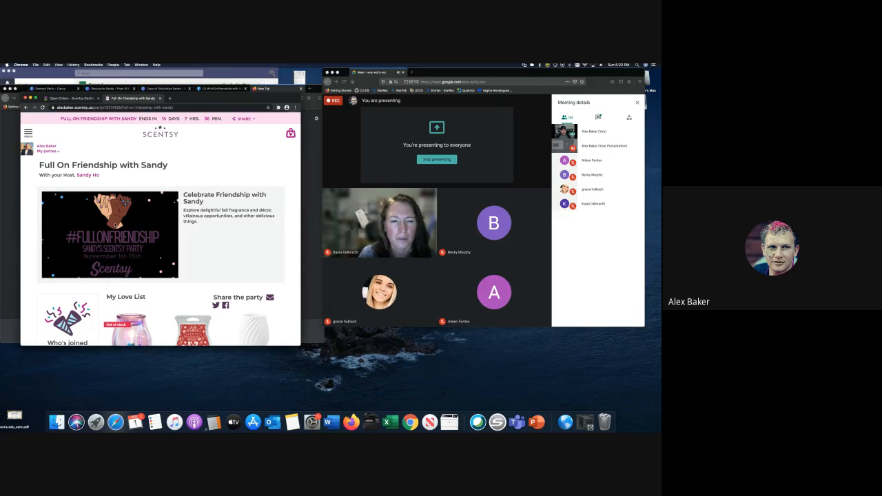
pyautogui.scroll(-1, 131, 193)
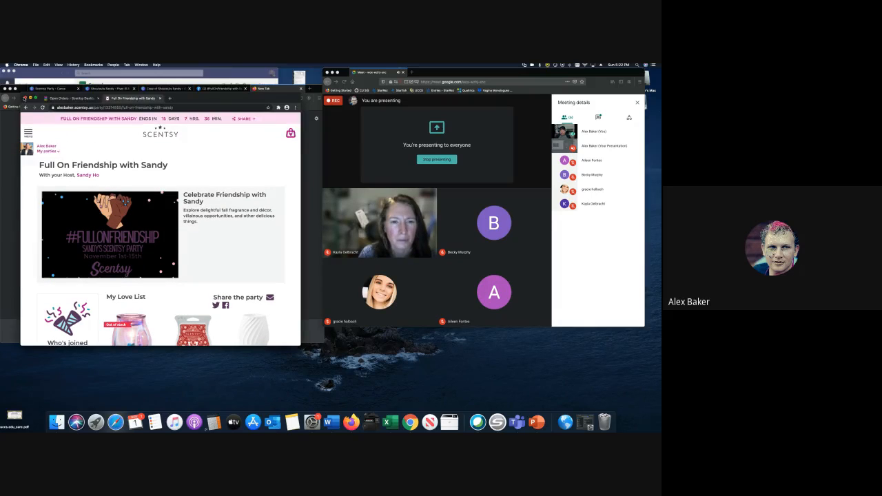
pyautogui.moveTo(47, 98); pyautogui.dragTo(240, 171)
pyautogui.click(207, 123)
pyautogui.click(164, 88)
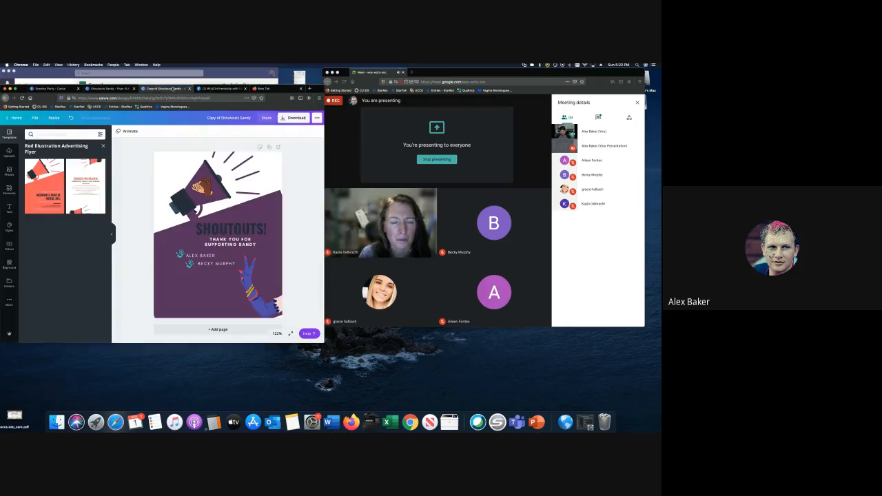
# - Close the extra shoutouts design tabs and open November Scent Warmer OTM from Canva's home Designs
pyautogui.click(190, 88)
pyautogui.click(110, 89)
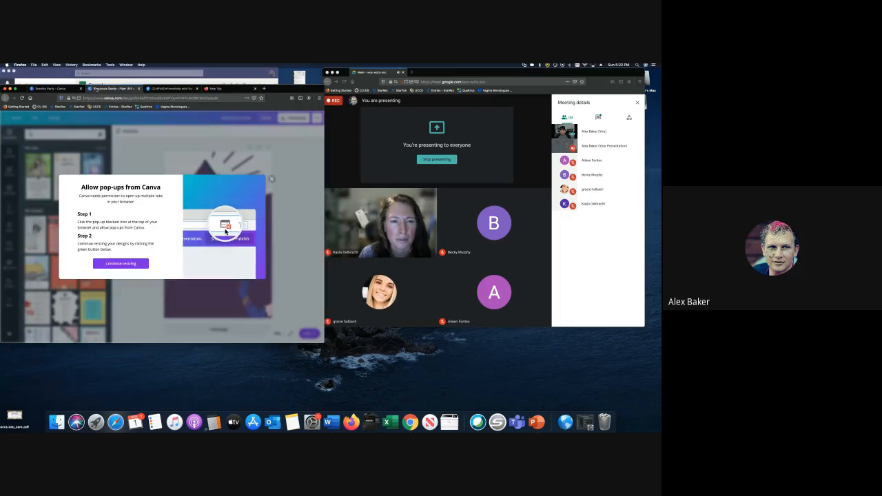
pyautogui.click(271, 178)
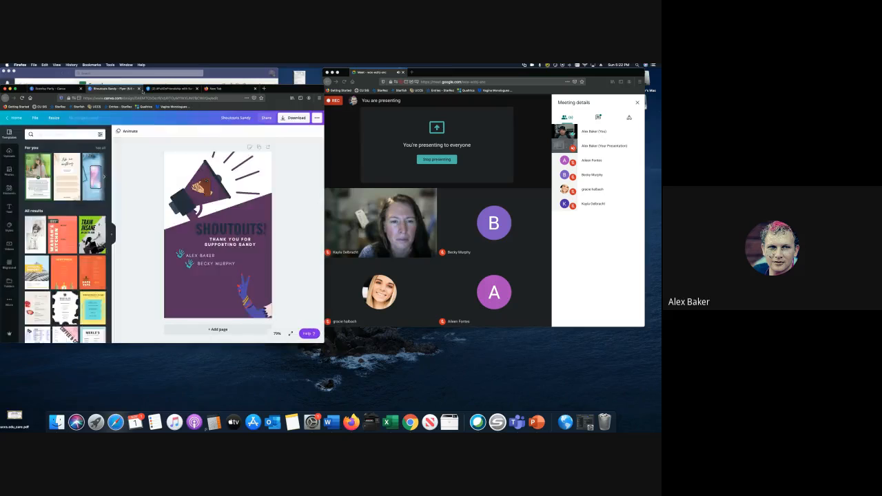
pyautogui.click(139, 88)
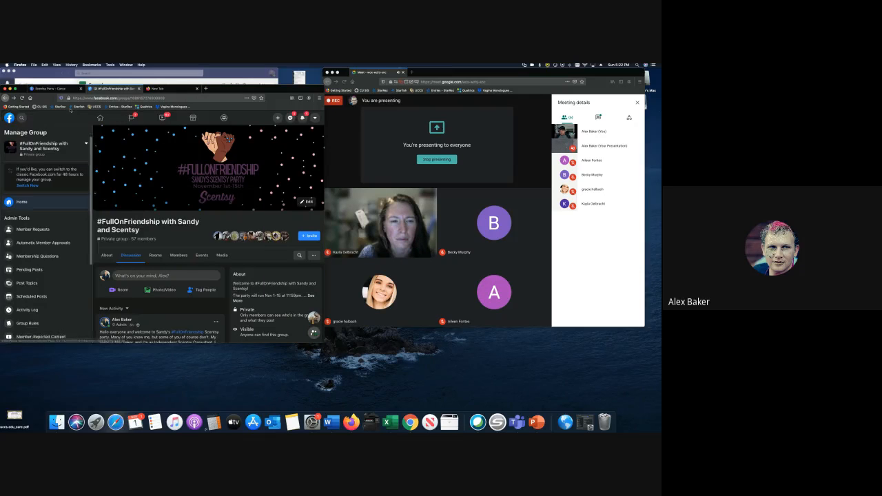
pyautogui.click(52, 88)
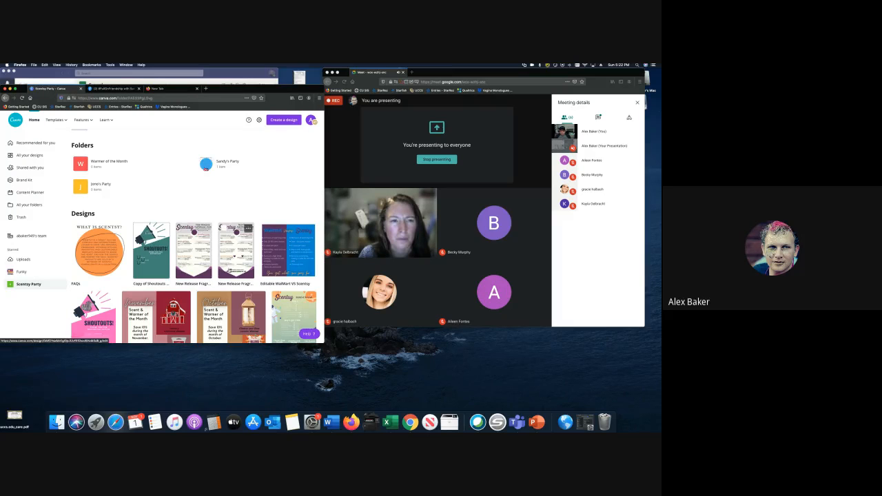
pyautogui.scroll(-3, 156, 268)
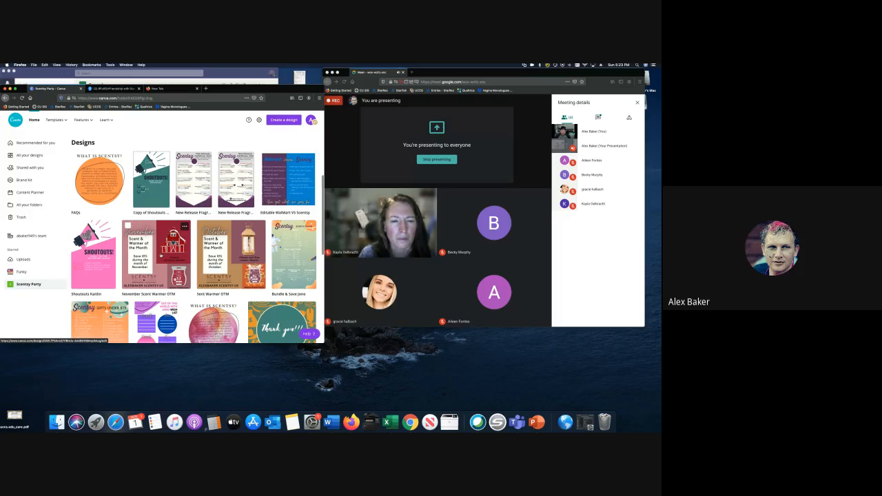
pyautogui.click(155, 255)
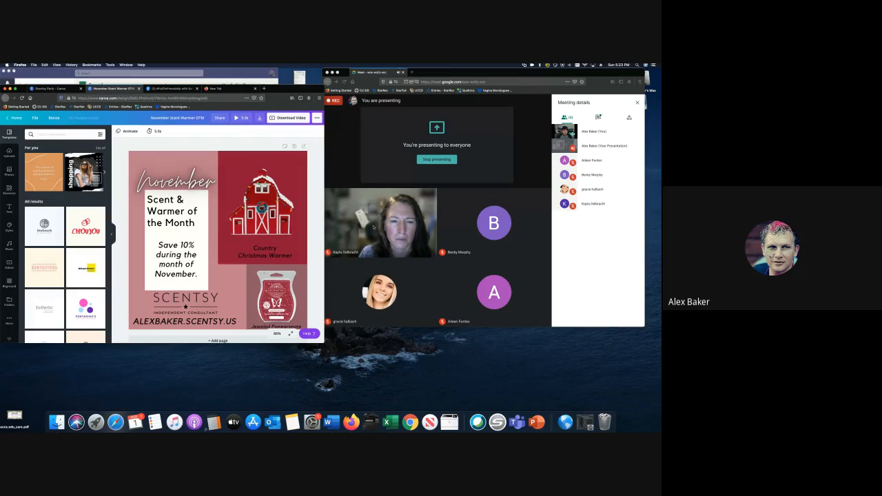
# - Remove the old bar photo from the flyer's bottom-right corner, keeping the Jeweled Pomegranate caption
pyautogui.doubleClick(493, 73)
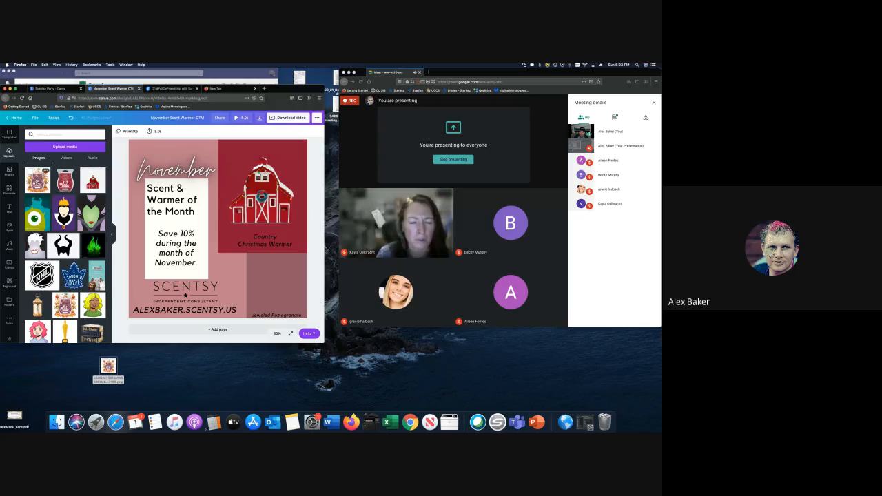
# - Add the uploaded autumn bar image, remove its background, shrink it and place it above Jeweled Pomegranate
pyautogui.click(37, 180)
pyautogui.moveTo(268, 206)
pyautogui.mouseDown()
pyautogui.moveTo(299, 221)
pyautogui.moveTo(305, 254)
pyautogui.moveTo(299, 170)
pyautogui.moveTo(301, 181)
pyautogui.moveTo(264, 224)
pyautogui.moveTo(269, 219)
pyautogui.mouseUp()
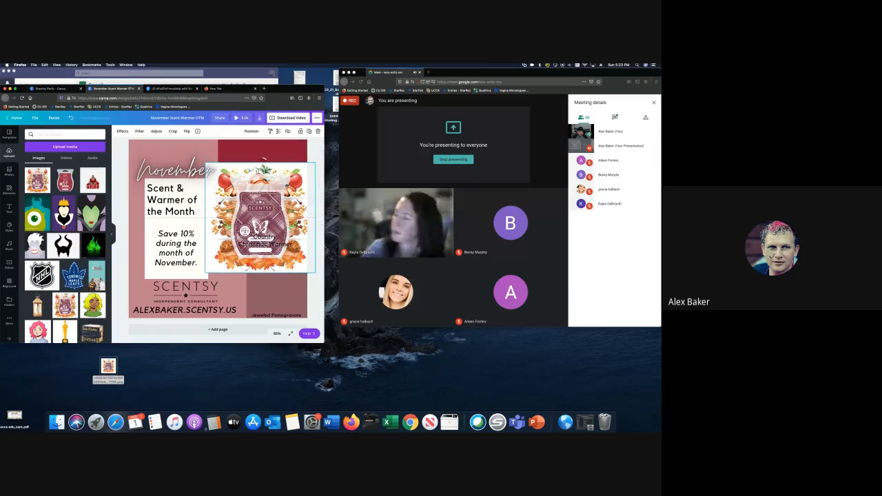
pyautogui.click(120, 132)
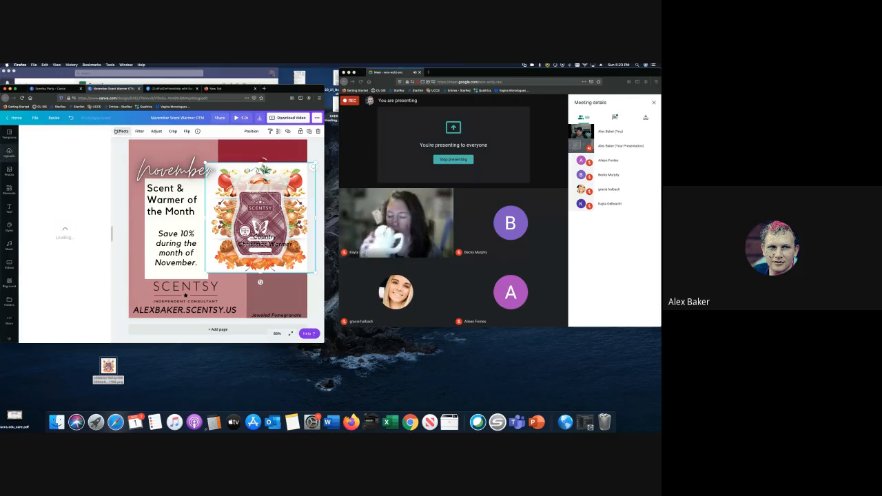
pyautogui.click(60, 150)
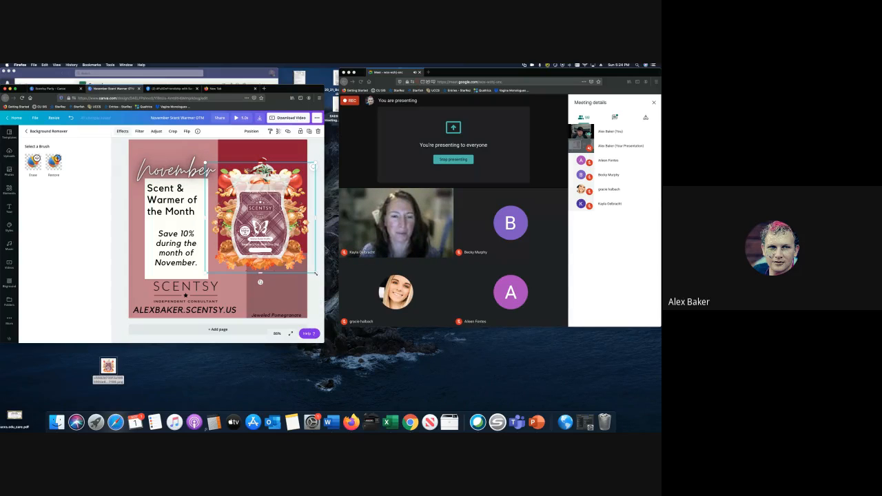
pyautogui.moveTo(315, 274); pyautogui.dragTo(260, 216)
pyautogui.moveTo(235, 189); pyautogui.dragTo(278, 319)
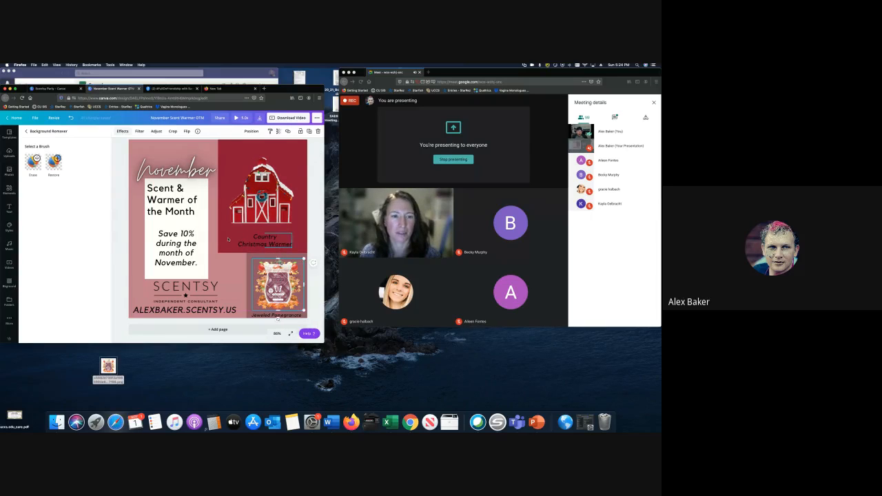
# - Recolour the barn panel's background a darker mauve from Photo Colors
pyautogui.click(289, 180)
pyautogui.click(117, 132)
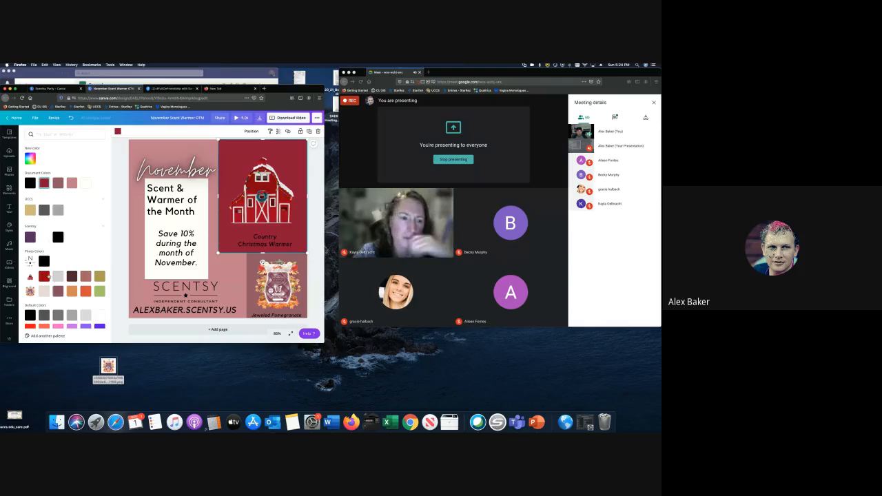
pyautogui.click(86, 276)
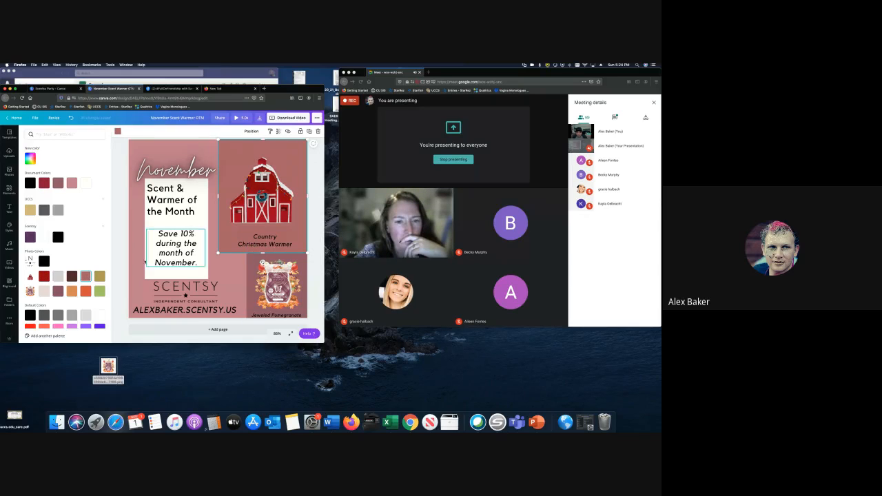
pyautogui.scroll(1, 224, 271)
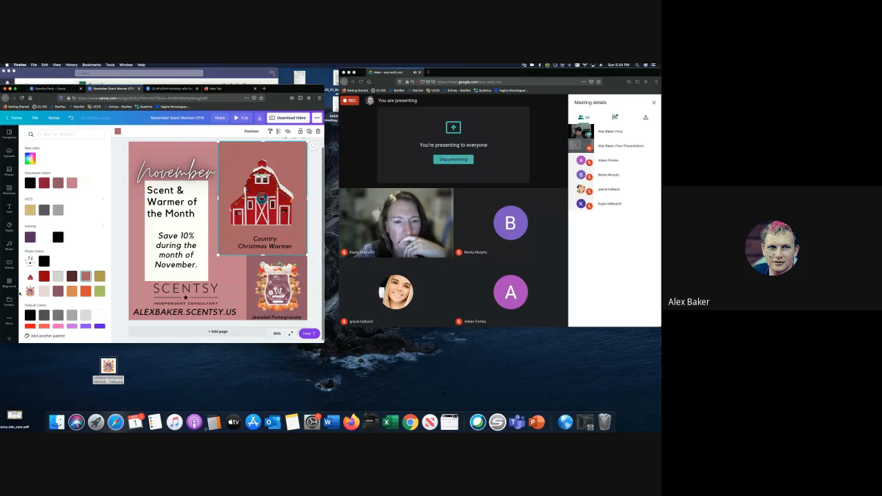
pyautogui.click(59, 291)
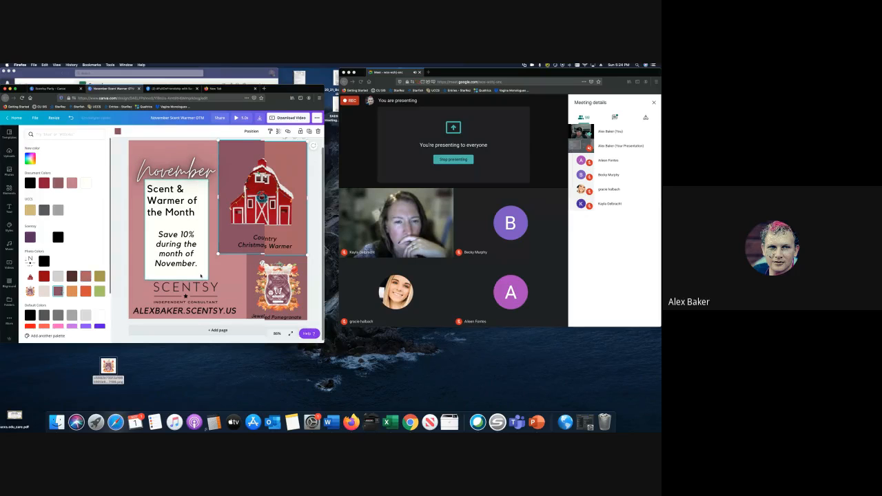
# - Give the Jeweled Pomegranate bar image a custom darker mauve background from the colour picker
pyautogui.click(248, 261)
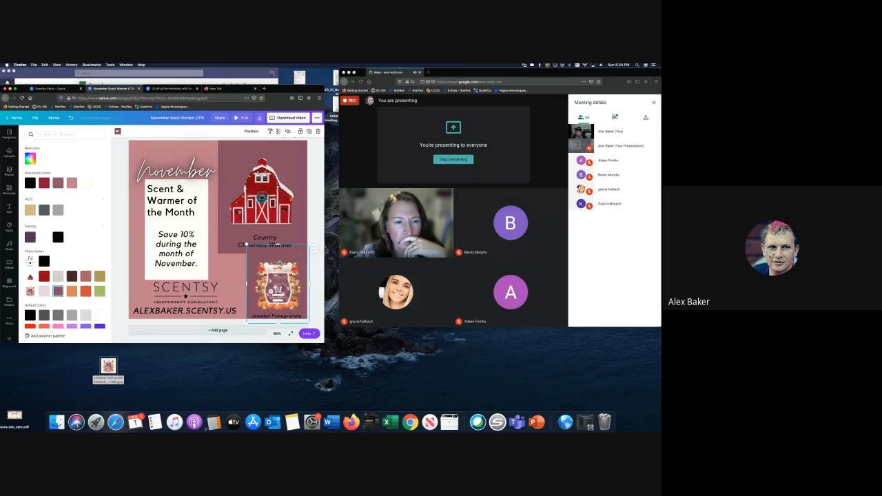
pyautogui.click(117, 132)
pyautogui.click(119, 132)
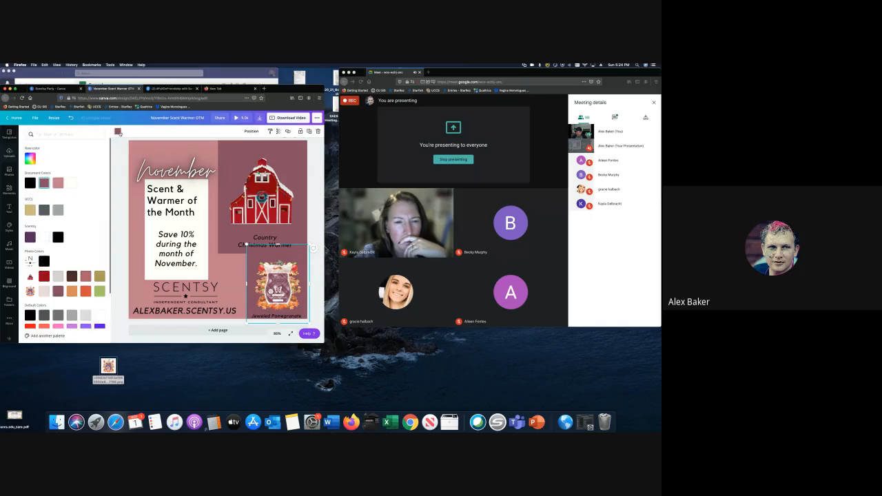
pyautogui.click(31, 159)
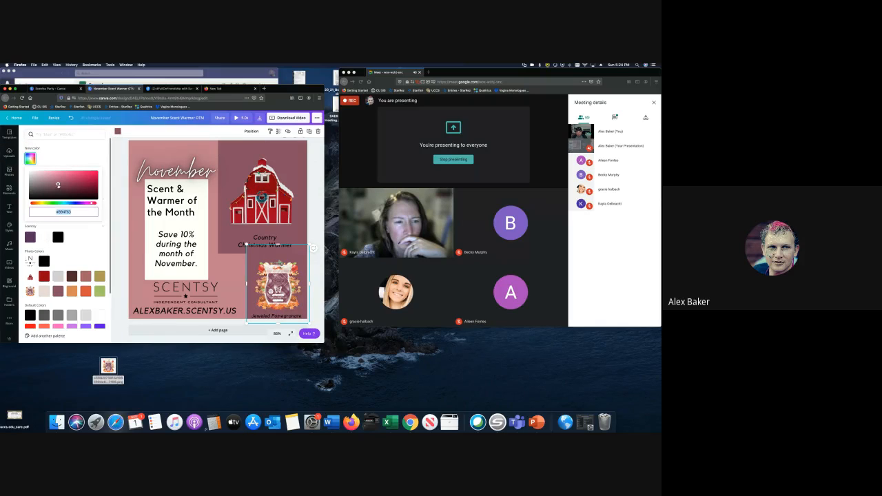
pyautogui.moveTo(58, 185)
pyautogui.mouseDown()
pyautogui.moveTo(59, 177)
pyautogui.moveTo(59, 185)
pyautogui.mouseUp()
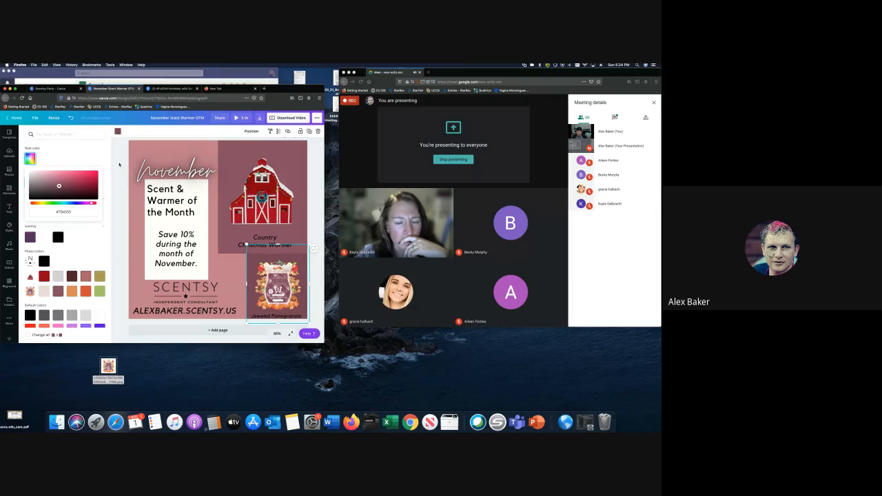
pyautogui.click(119, 164)
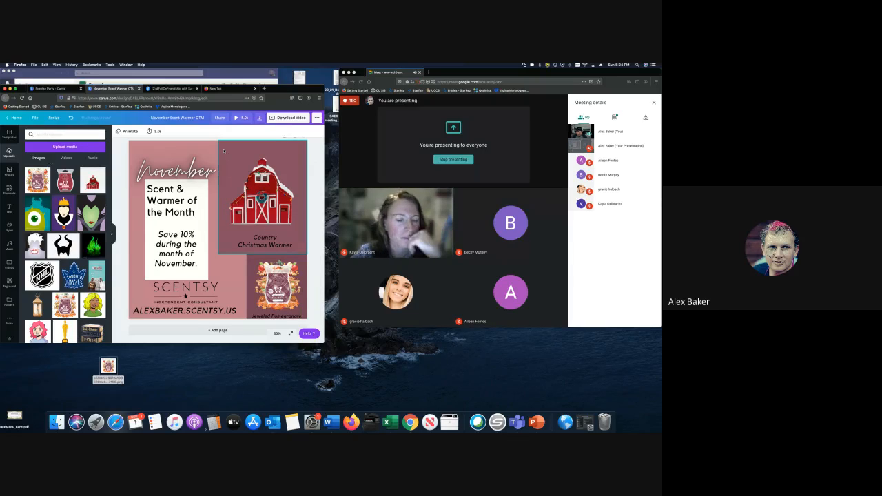
pyautogui.click(149, 140)
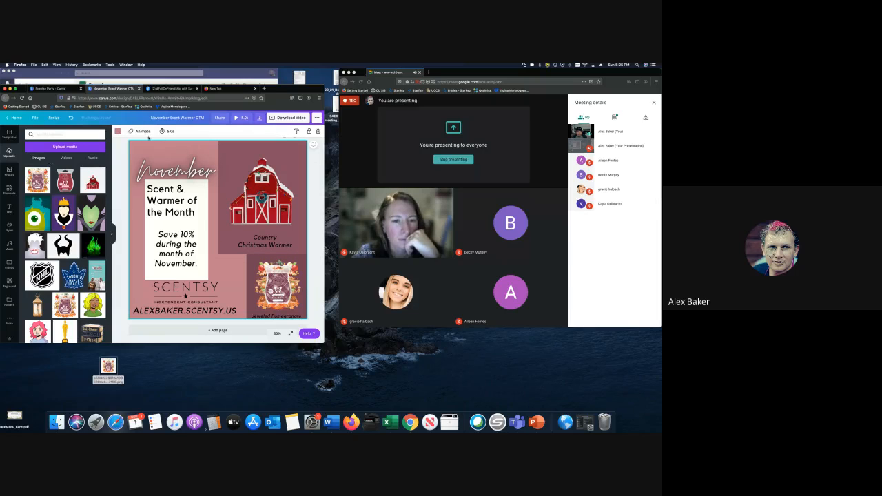
pyautogui.click(118, 131)
pyautogui.click(85, 183)
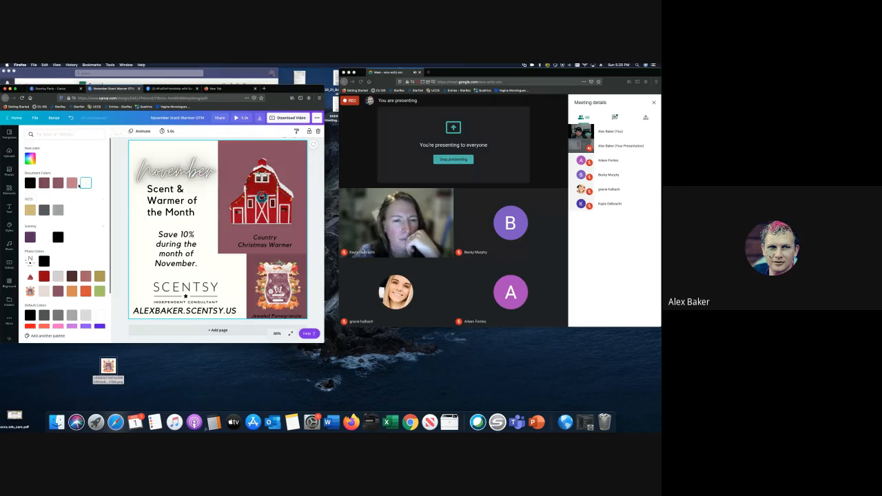
pyautogui.click(58, 237)
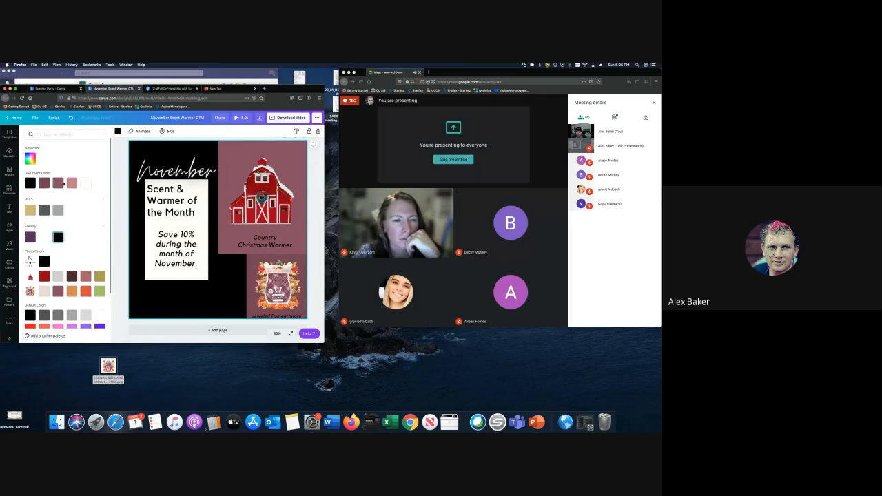
pyautogui.click(71, 183)
pyautogui.click(58, 183)
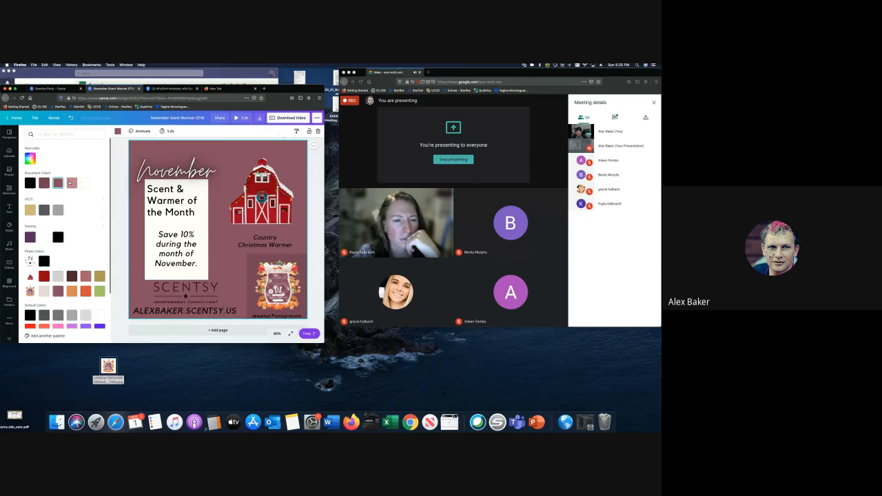
pyautogui.click(71, 183)
pyautogui.click(230, 147)
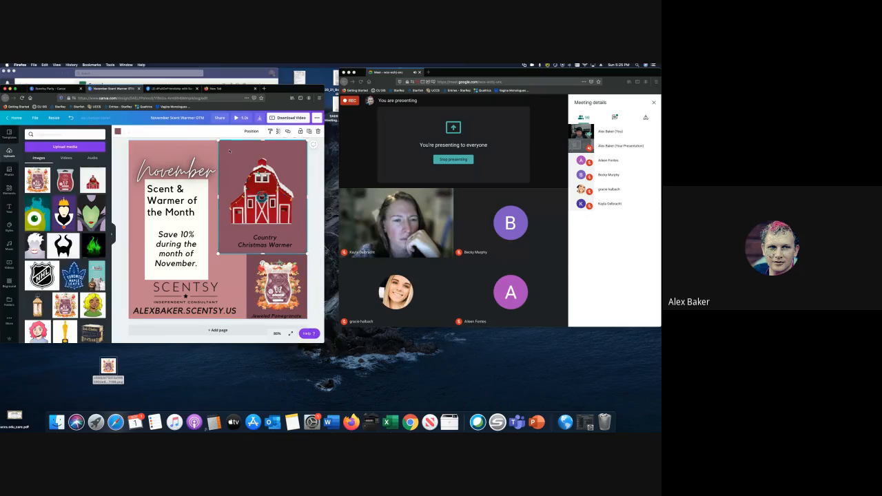
pyautogui.click(262, 264)
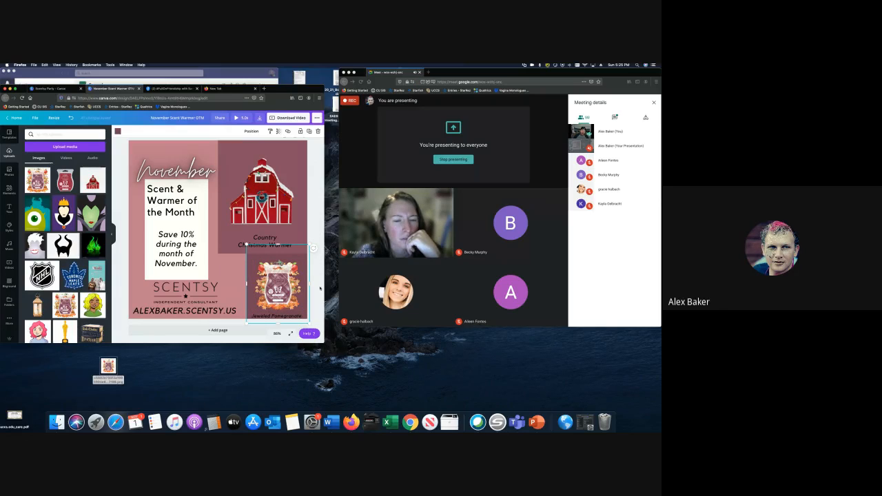
pyautogui.click(312, 186)
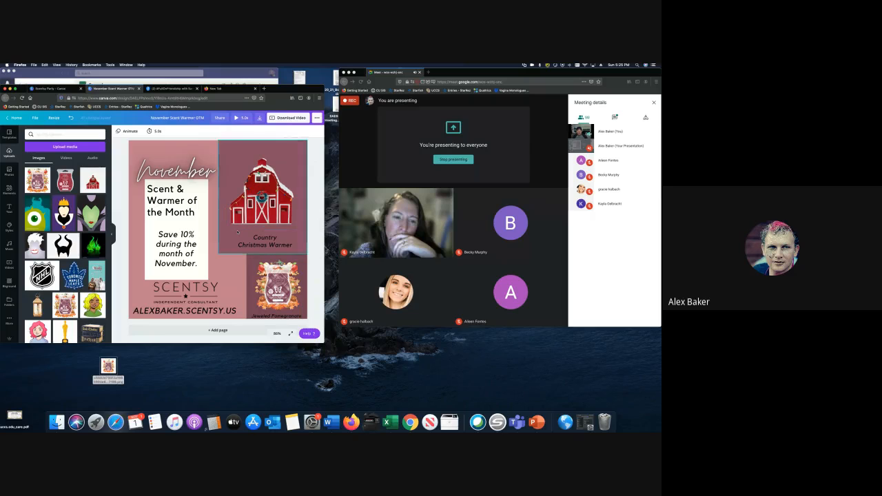
# - Change the November script heading to December and nudge the SCENTSY logo slightly lower
pyautogui.click(176, 174)
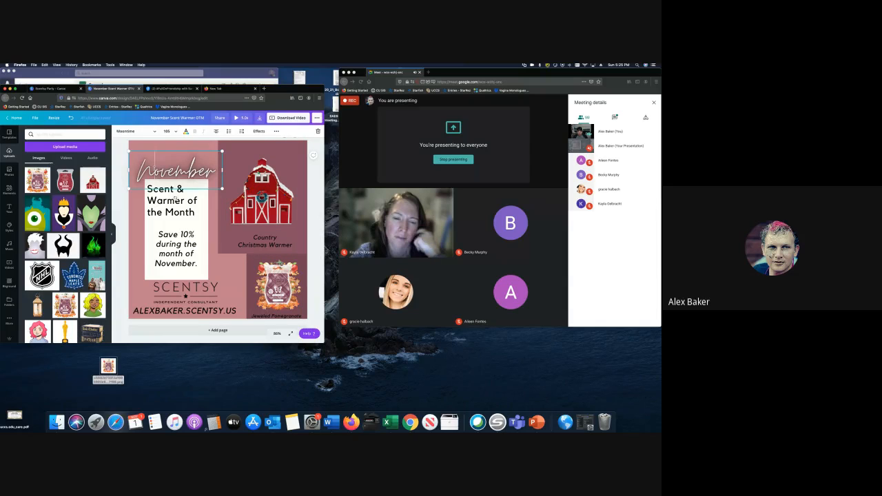
pyautogui.write('December')
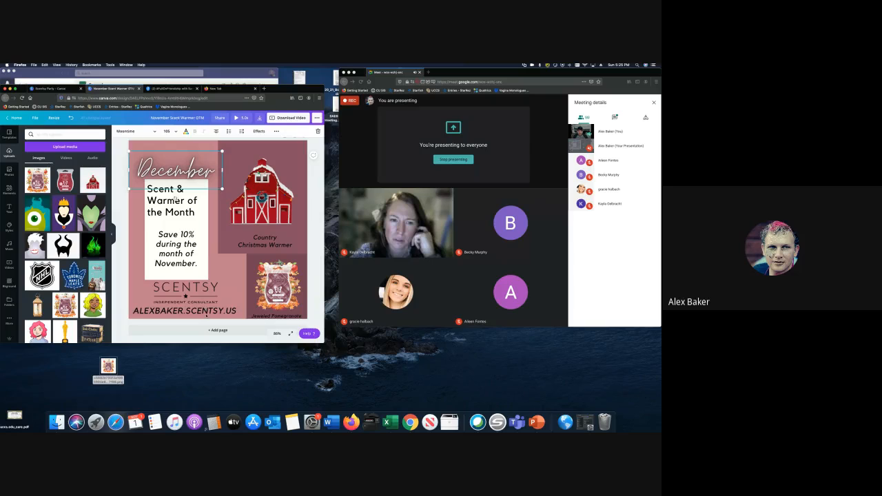
pyautogui.click(317, 279)
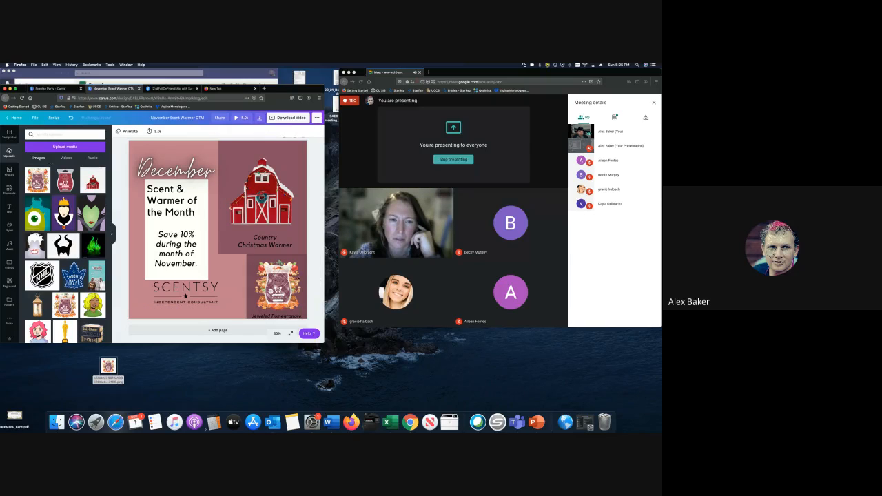
pyautogui.moveTo(179, 287); pyautogui.dragTo(179, 297)
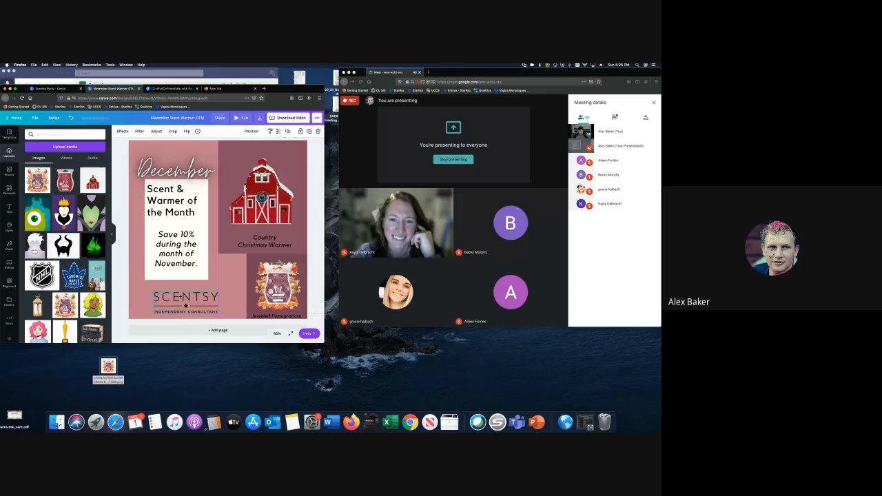
pyautogui.click(317, 244)
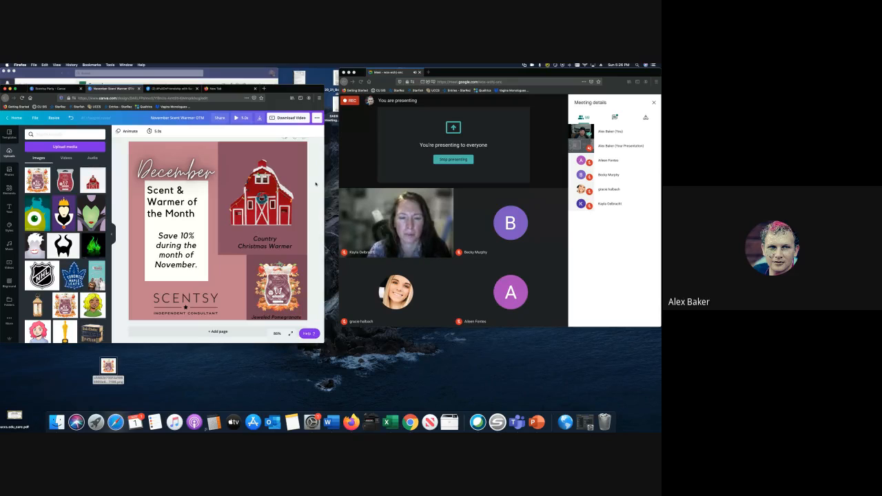
# - Close the November Scent Warmer OTM design and open the Scentsy wish list from the Scentsy Party folder
pyautogui.scroll(-1, 303, 186)
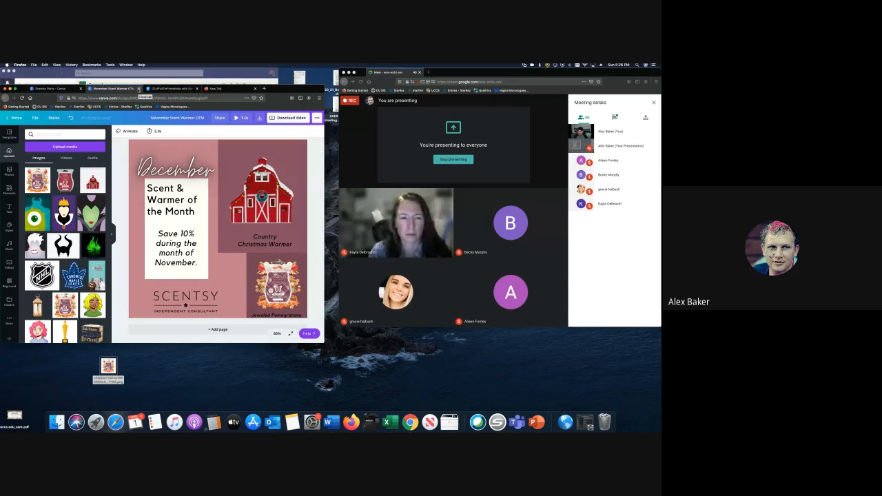
pyautogui.click(139, 88)
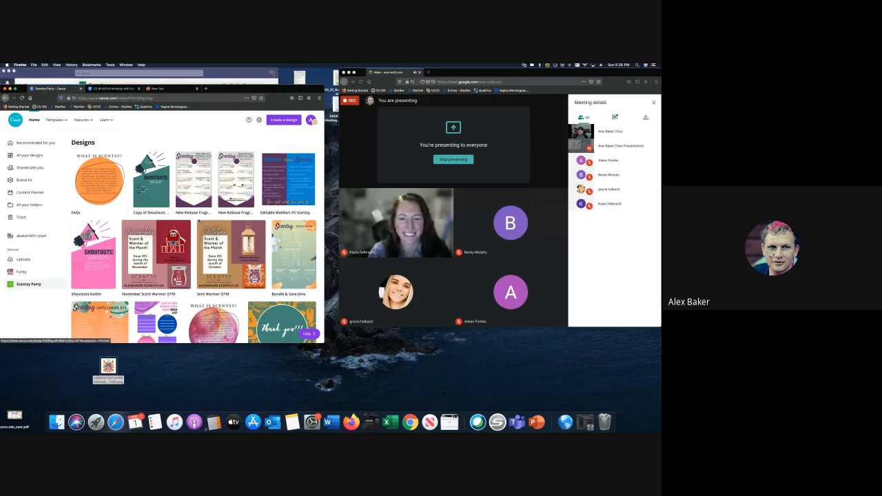
pyautogui.scroll(-3, 207, 215)
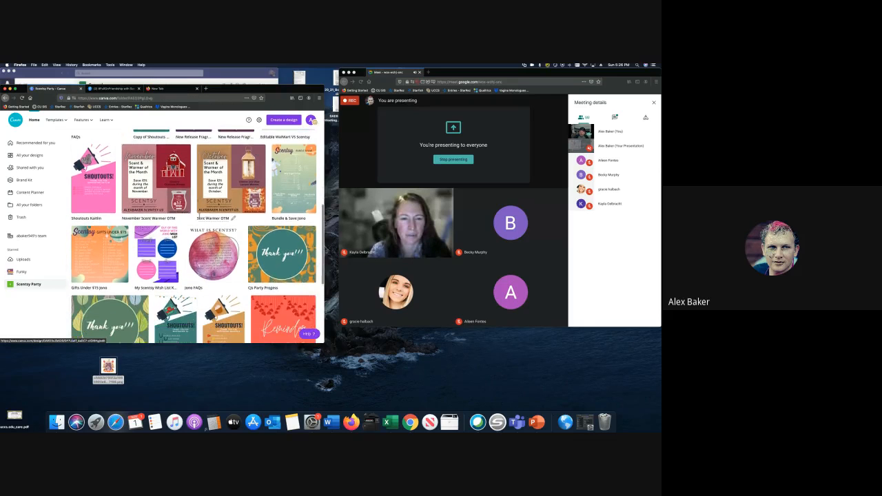
pyautogui.scroll(-2, 206, 215)
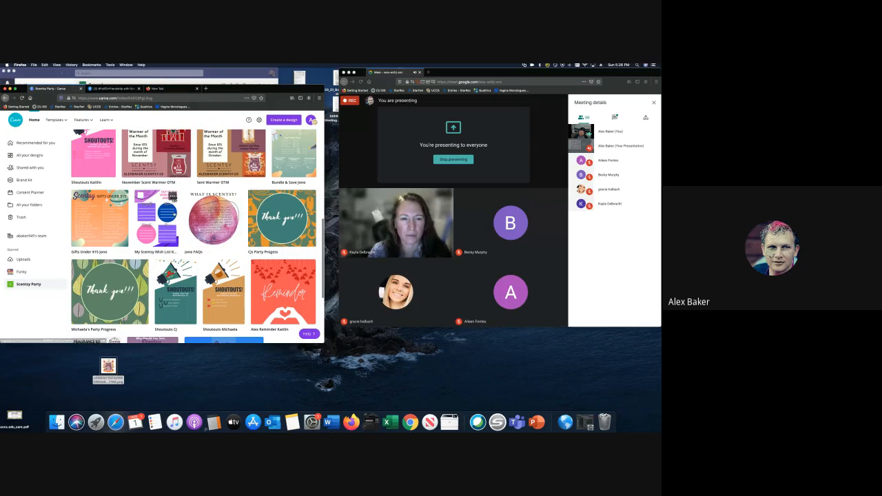
pyautogui.click(153, 209)
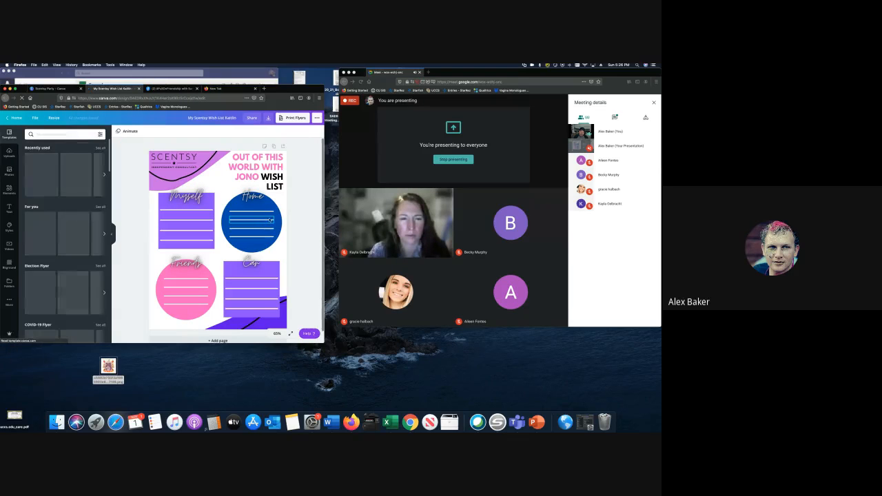
# - Replace the heading words above WISH LIST with FULL ON FRIENDSHIP
pyautogui.click(256, 163)
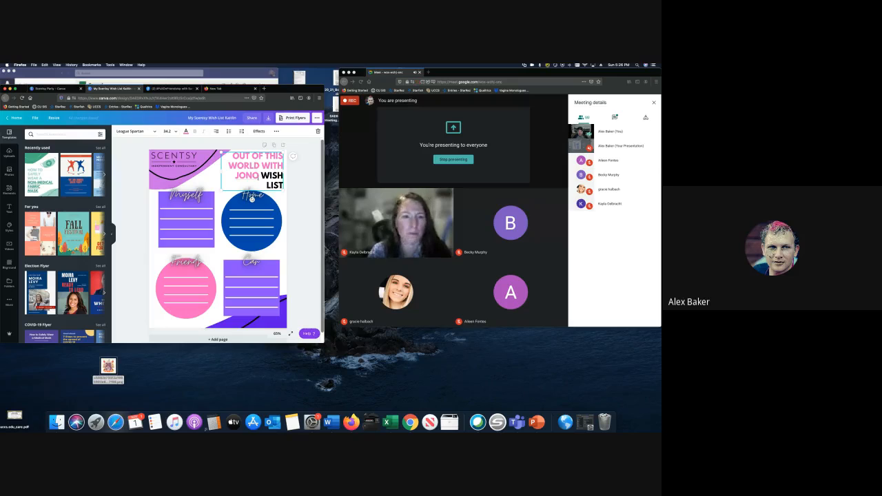
pyautogui.moveTo(260, 176); pyautogui.dragTo(227, 156)
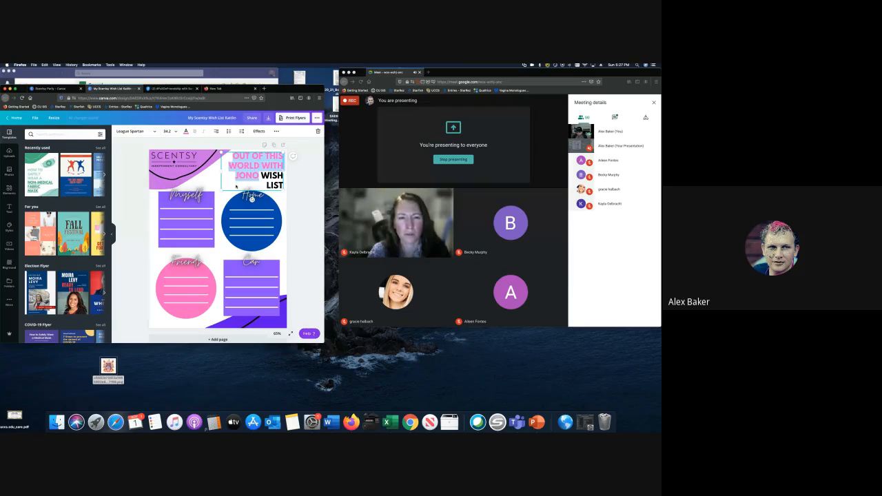
pyautogui.press('BackSpace')
pyautogui.write('FULL ON F')
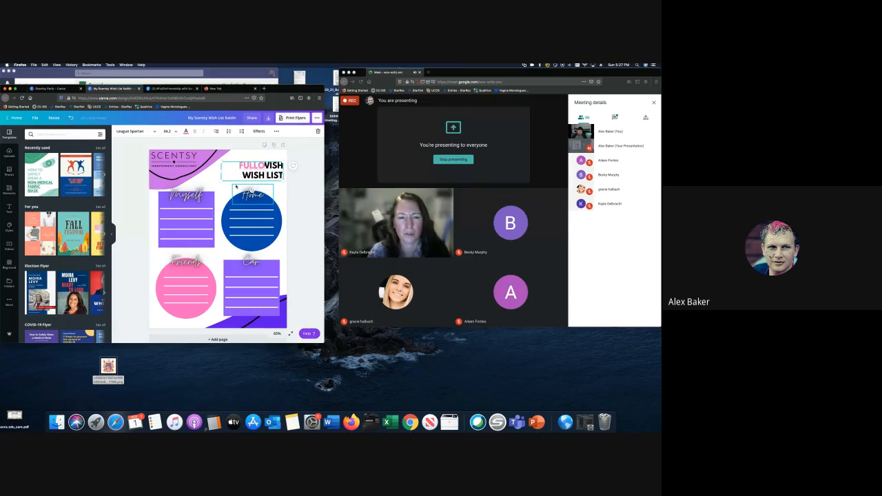
pyautogui.write('R')
pyautogui.press('Left')
pyautogui.press('Left')
pyautogui.press('Left')
pyautogui.press('Left')
pyautogui.press('Left')
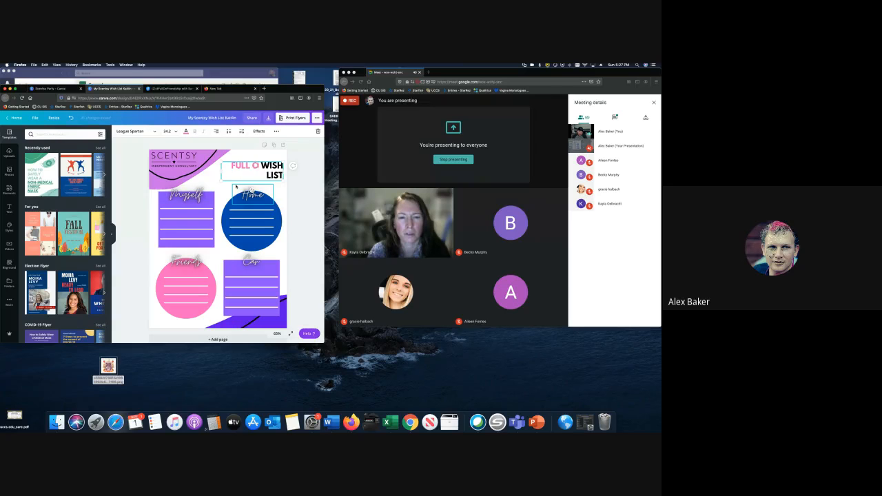
pyautogui.press('Right')
pyautogui.press('Right')
pyautogui.press('Right')
pyautogui.press('Right')
pyautogui.press('Right')
pyautogui.write('IENDSHIP')
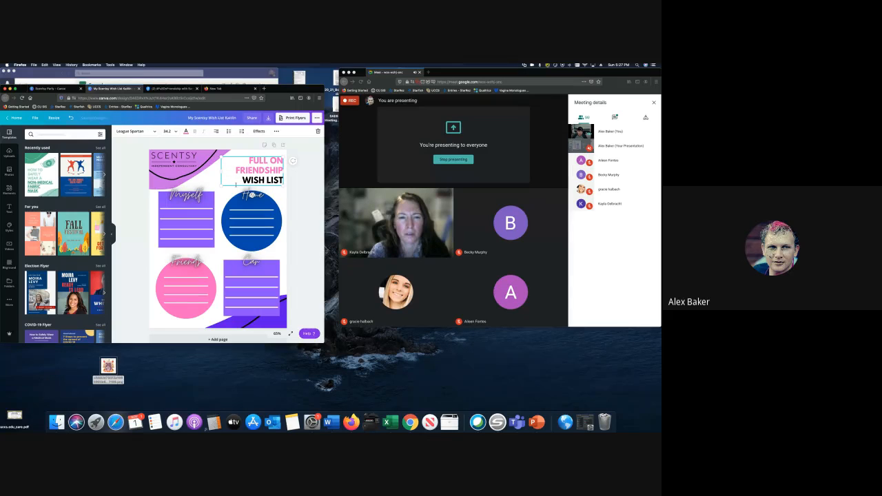
pyautogui.moveTo(275, 93); pyautogui.dragTo(286, 173)
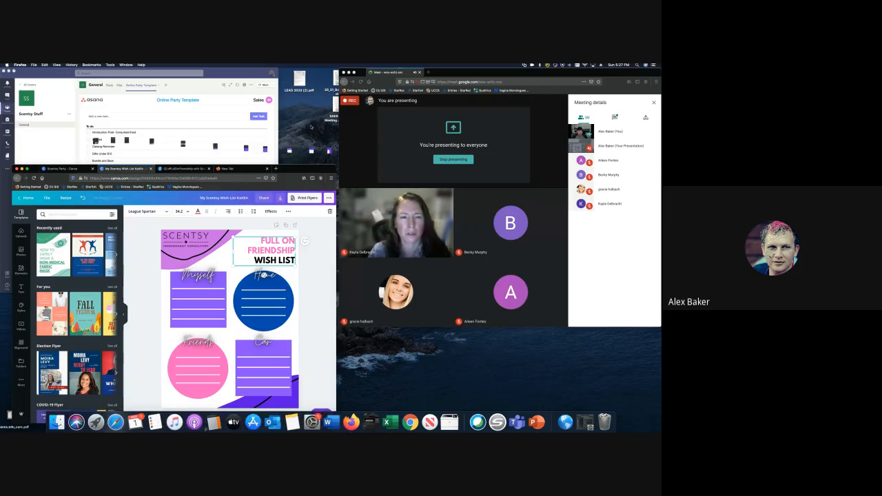
pyautogui.moveTo(326, 170); pyautogui.dragTo(303, 109)
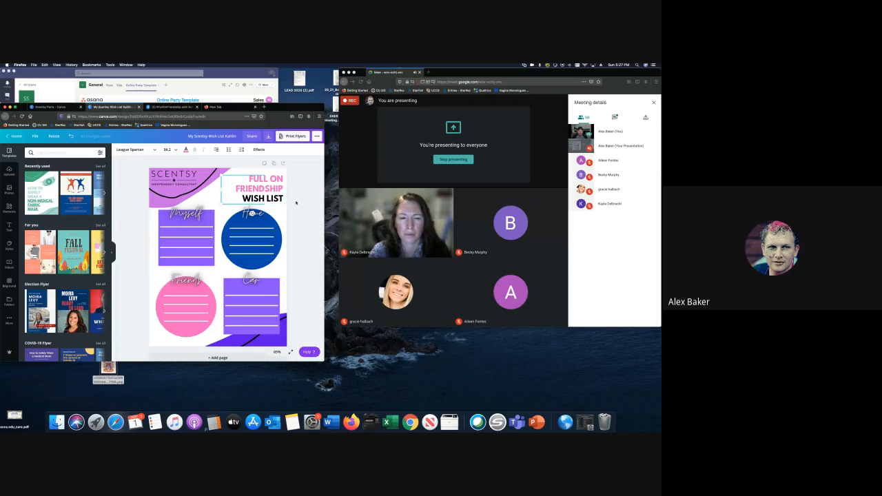
# - Recolour the purple corner swoosh a darker purple from Document Colors
pyautogui.click(296, 203)
pyautogui.click(152, 168)
pyautogui.click(118, 150)
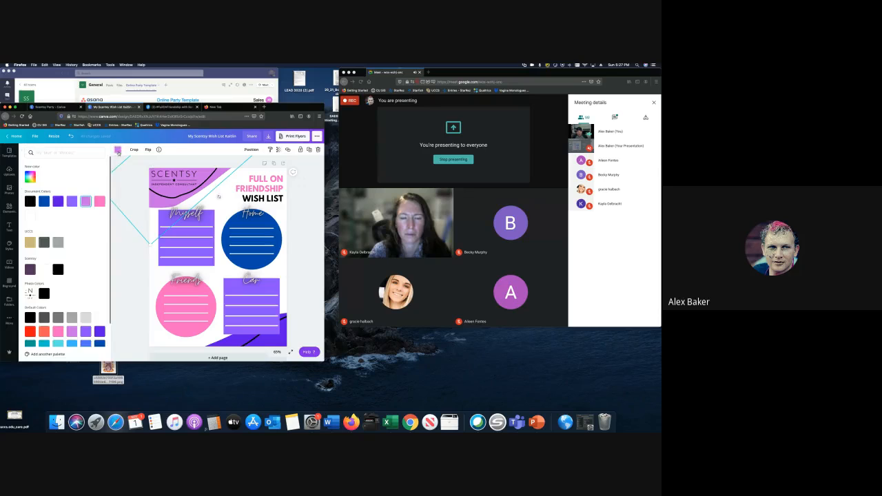
pyautogui.click(70, 201)
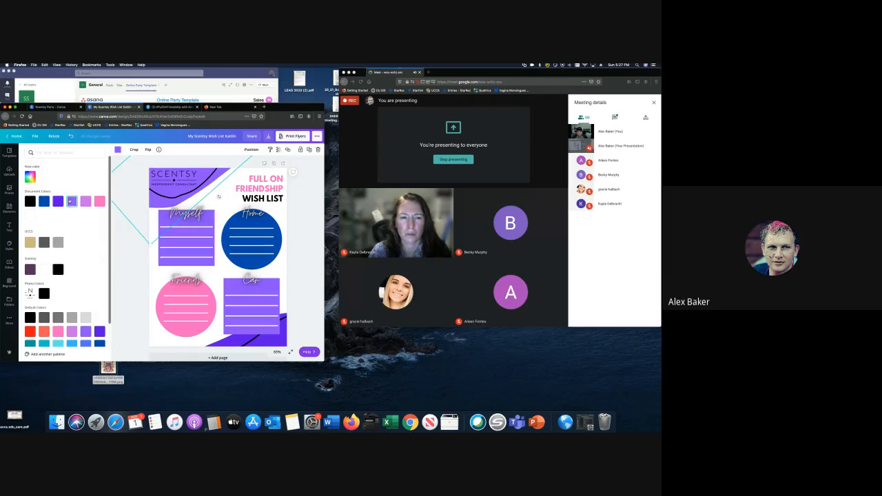
pyautogui.click(213, 214)
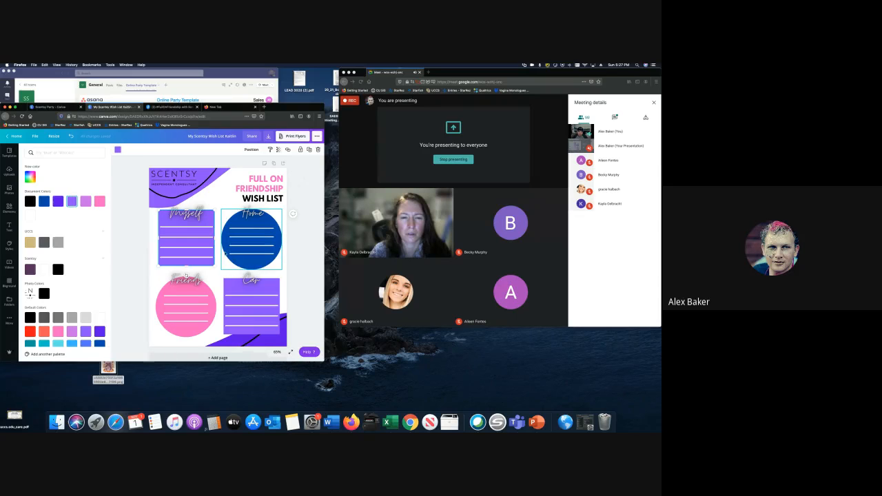
pyautogui.click(150, 206)
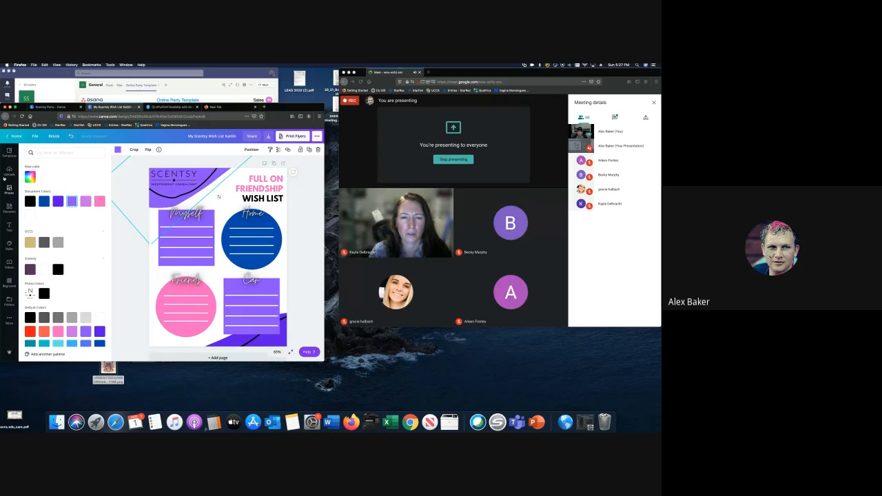
pyautogui.click(9, 207)
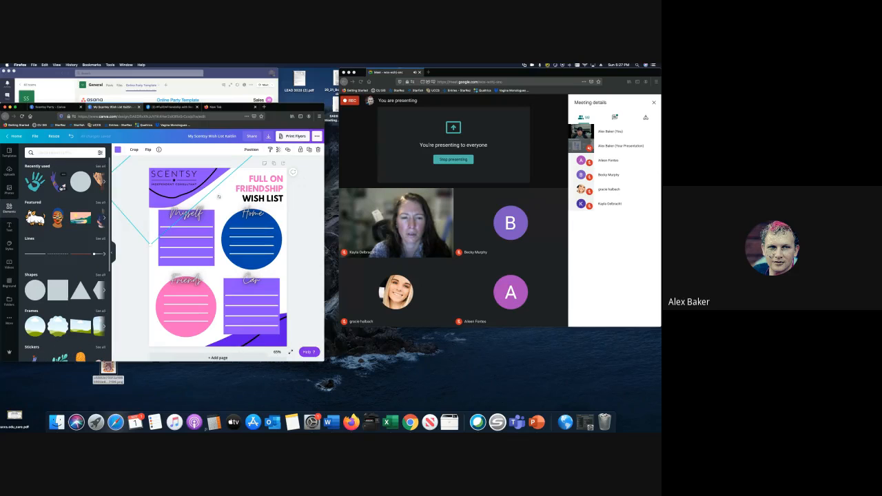
pyautogui.click(58, 182)
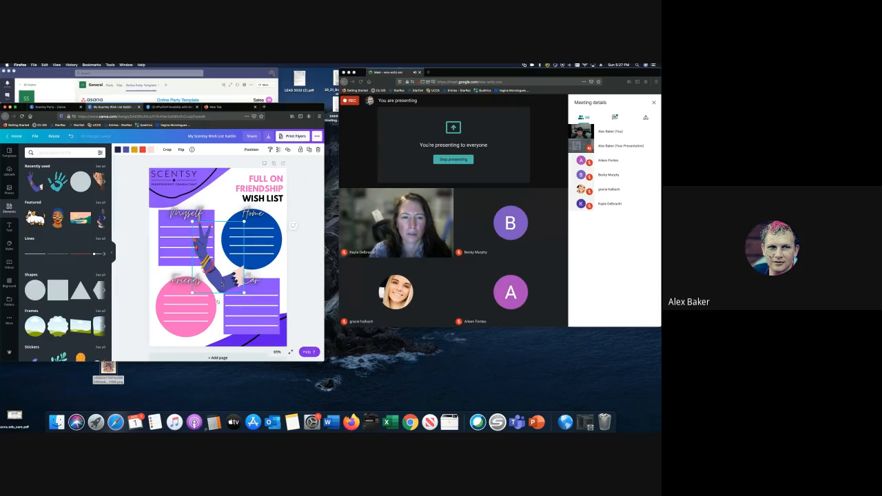
pyautogui.moveTo(218, 256); pyautogui.dragTo(184, 315)
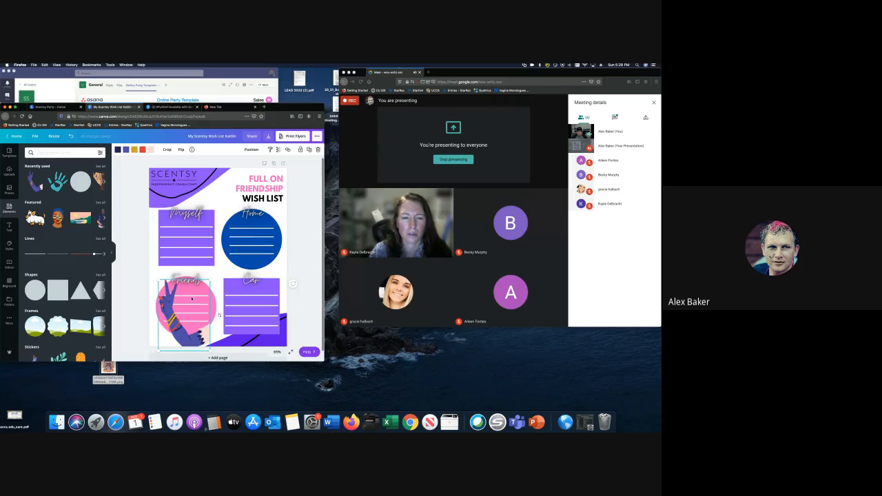
pyautogui.click(180, 150)
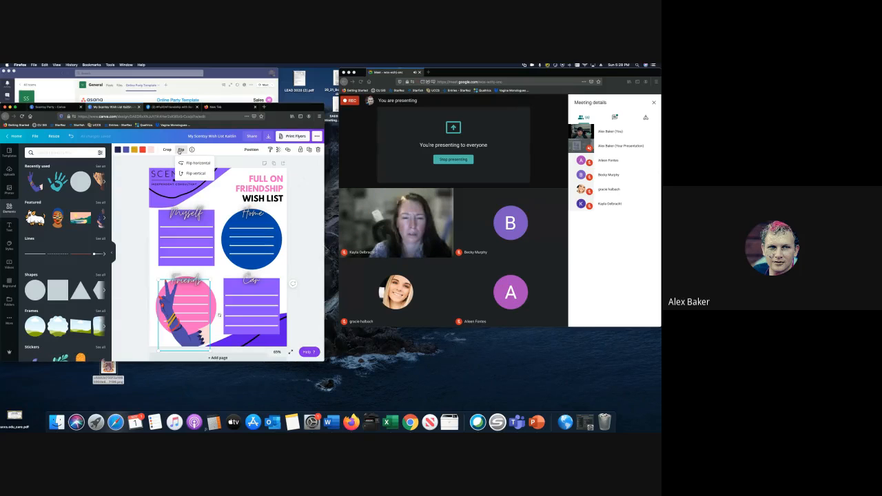
pyautogui.click(195, 163)
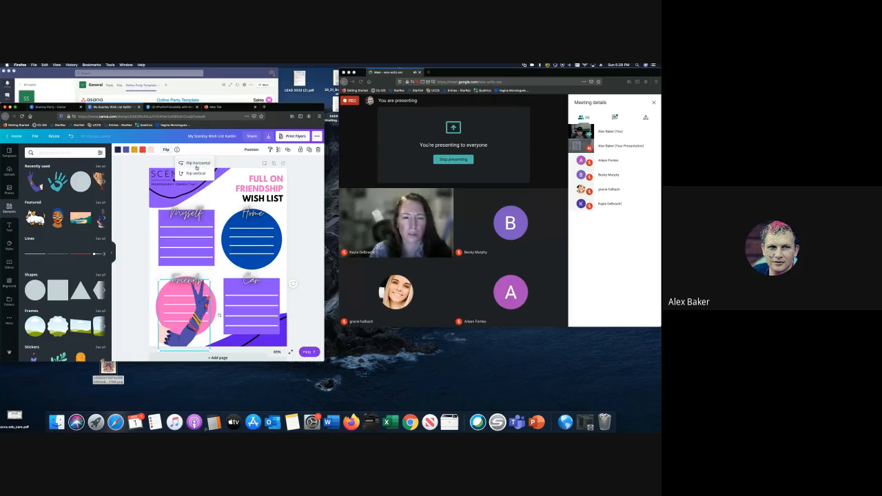
pyautogui.moveTo(200, 313); pyautogui.dragTo(190, 310)
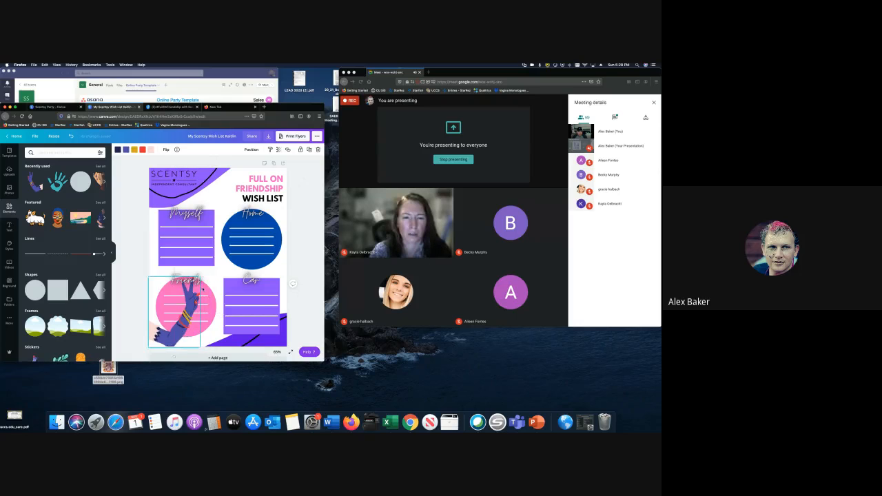
pyautogui.moveTo(202, 276); pyautogui.dragTo(171, 310)
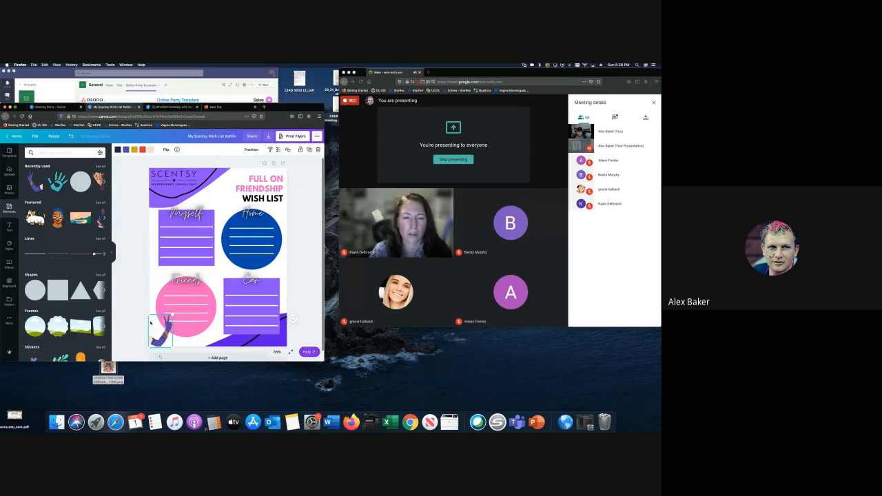
pyautogui.click(134, 323)
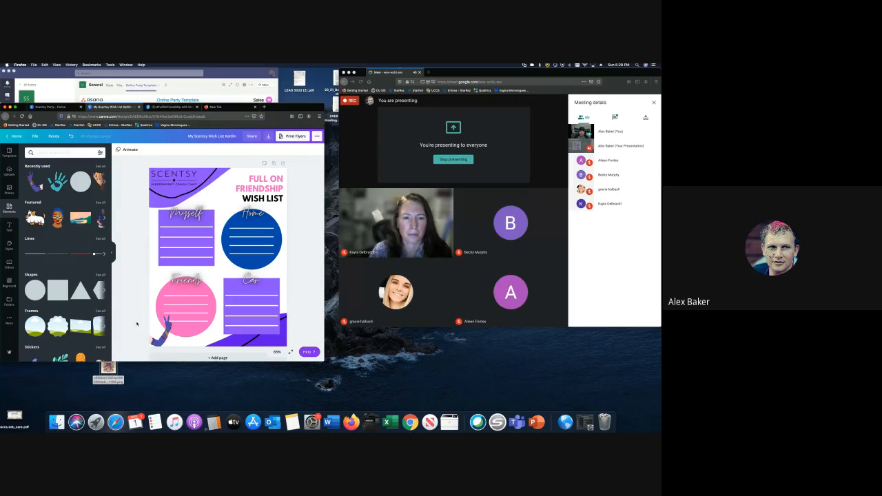
pyautogui.click(161, 331)
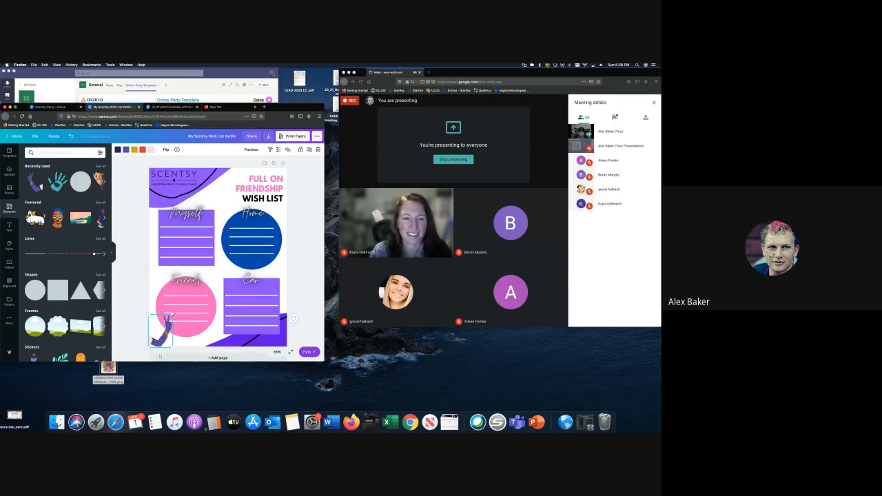
pyautogui.moveTo(172, 316); pyautogui.dragTo(178, 311)
pyautogui.press('Delete')
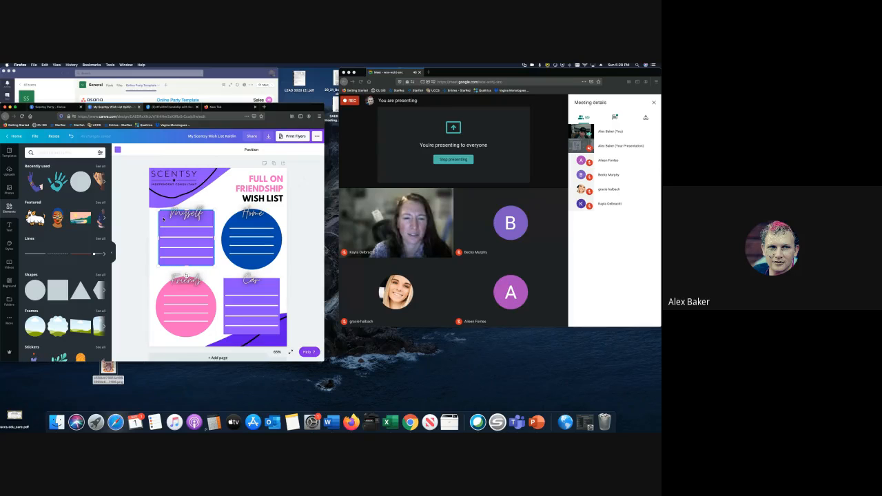
# - Group the Myself box's title, lines and purple rectangle, then shift the group slightly right
pyautogui.click(166, 237)
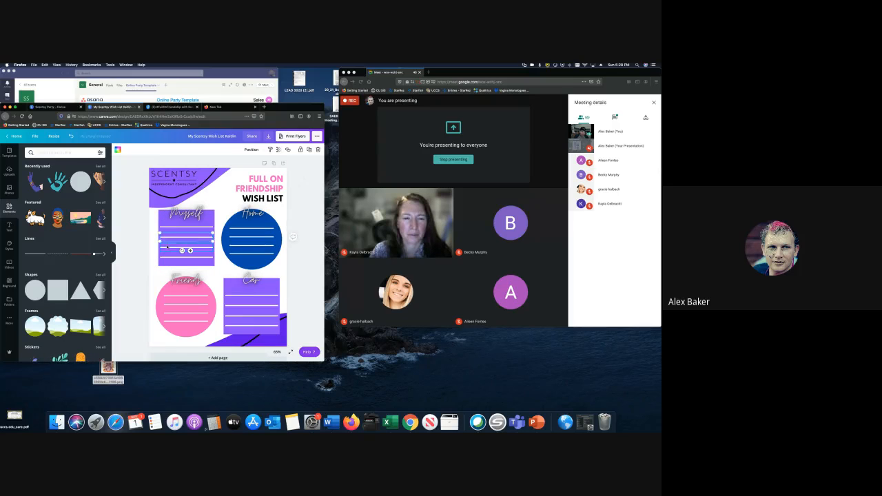
pyautogui.click(167, 246)
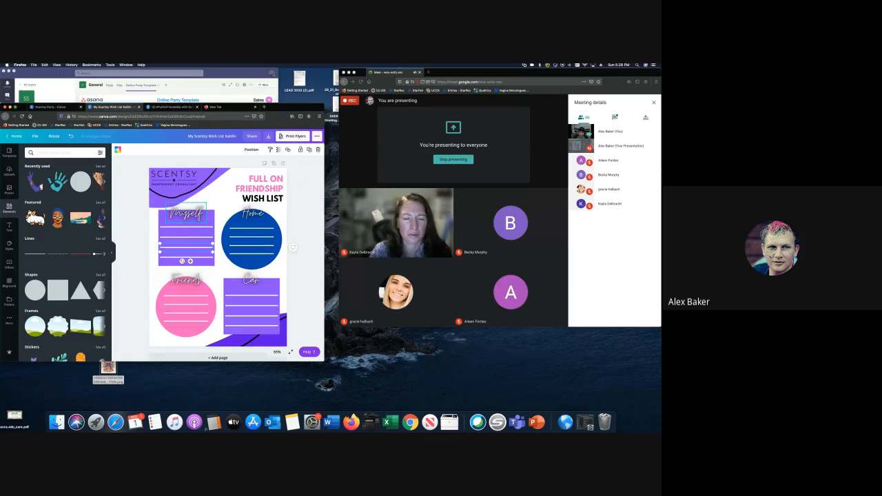
pyautogui.click(186, 213)
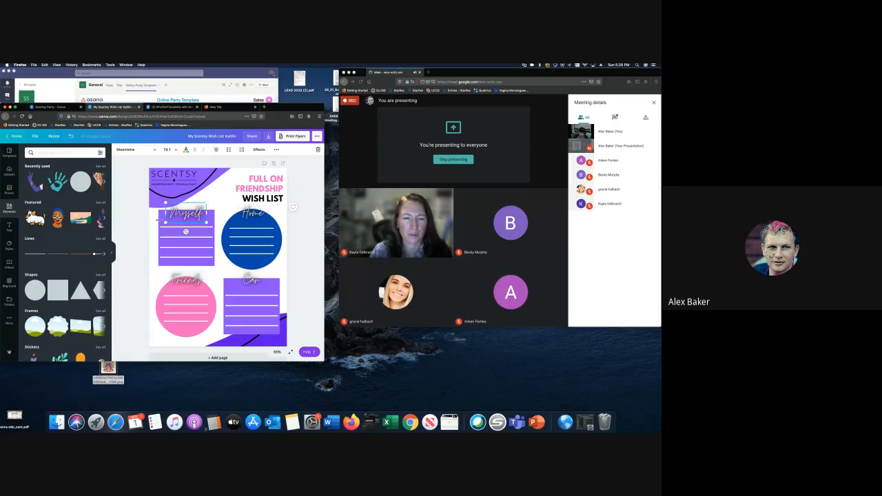
pyautogui.click(183, 260)
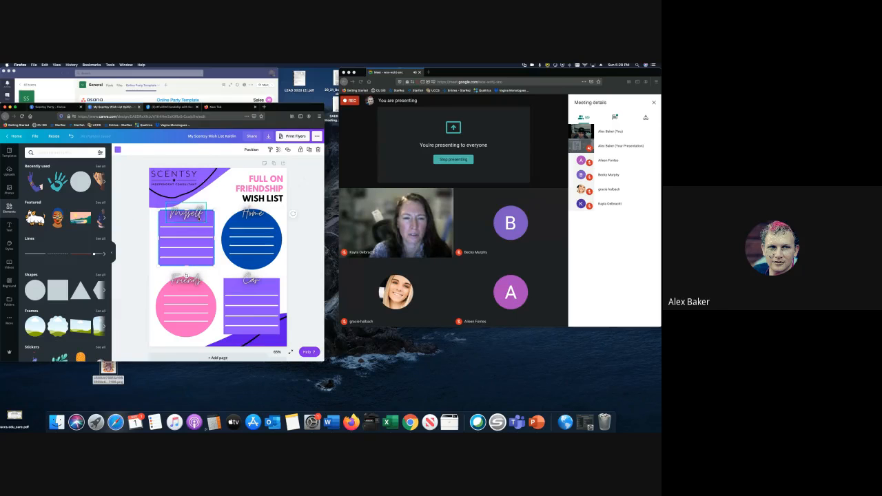
pyautogui.click(206, 232)
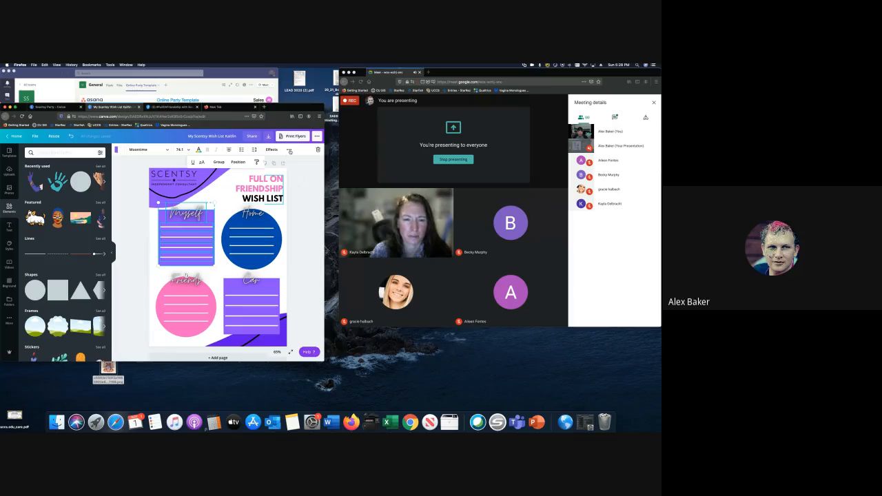
pyautogui.press('Escape')
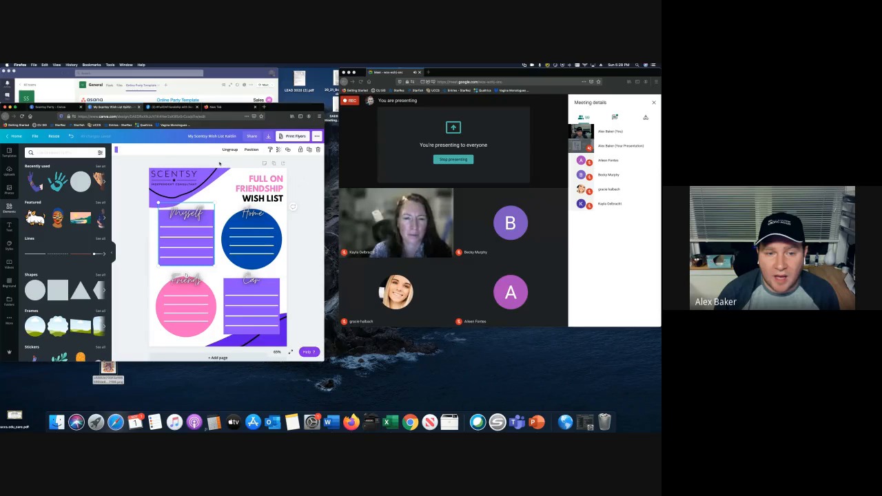
pyautogui.moveTo(210, 217)
pyautogui.mouseDown()
pyautogui.moveTo(239, 256)
pyautogui.moveTo(239, 207)
pyautogui.moveTo(204, 227)
pyautogui.moveTo(210, 213)
pyautogui.moveTo(208, 221)
pyautogui.mouseUp()
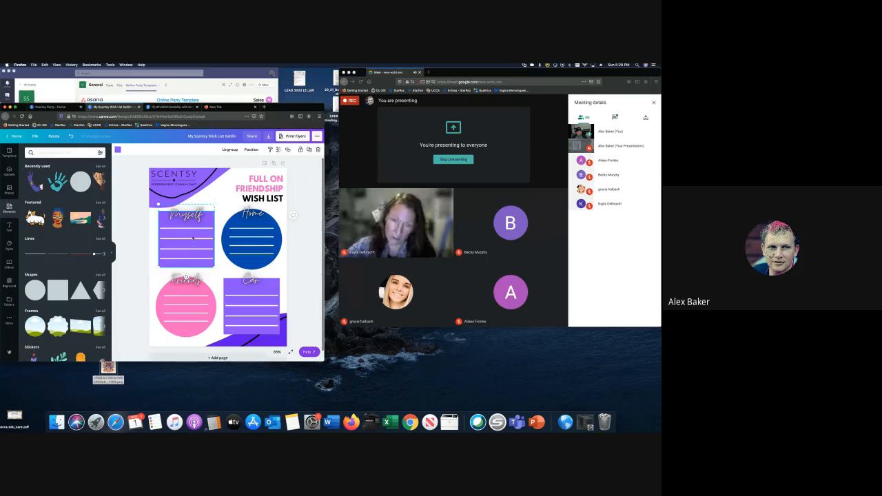
pyautogui.click(290, 215)
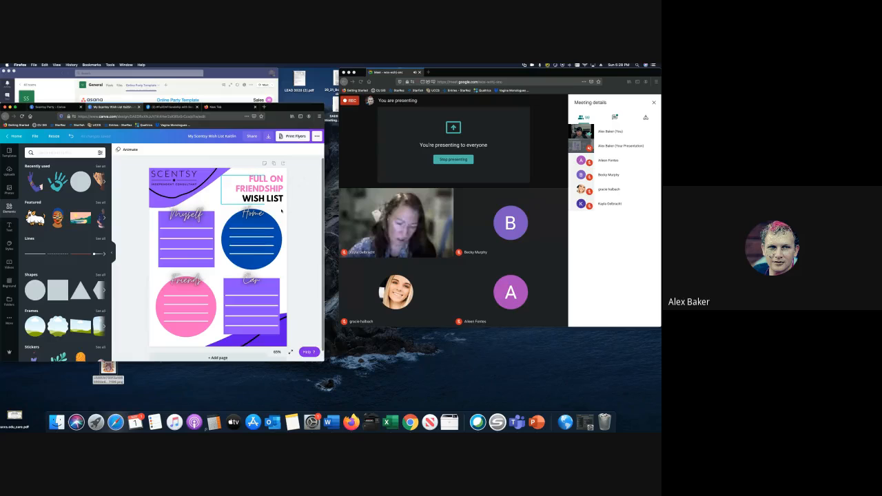
# - Marquee-select all four wish-list boxes and nudge them slightly down together
pyautogui.moveTo(303, 219); pyautogui.dragTo(197, 336)
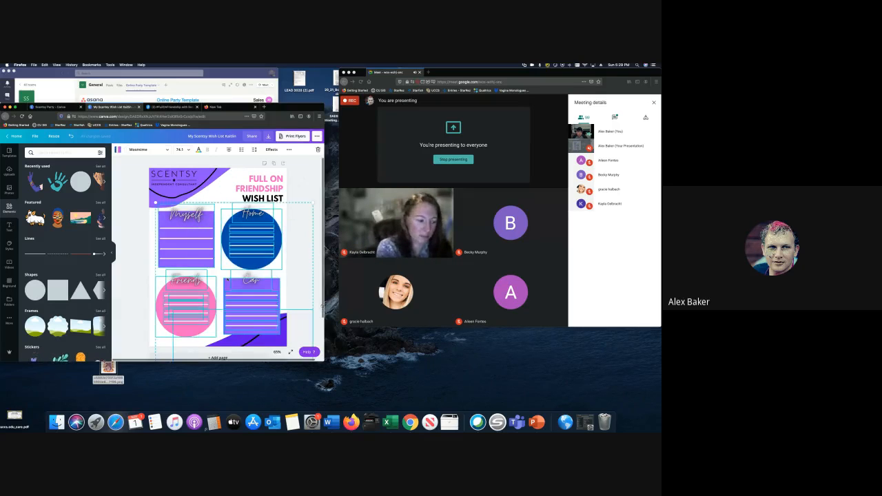
pyautogui.moveTo(263, 220)
pyautogui.mouseDown()
pyautogui.moveTo(268, 229)
pyautogui.moveTo(248, 229)
pyautogui.moveTo(262, 223)
pyautogui.mouseUp()
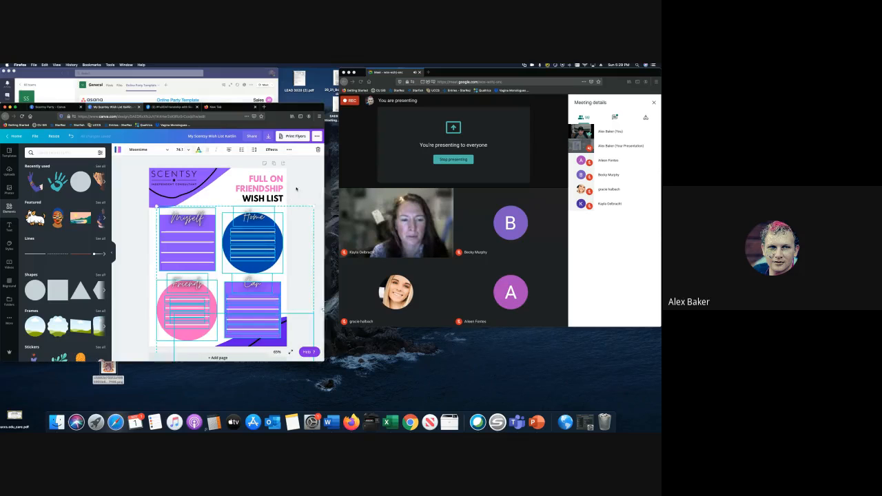
pyautogui.press('Escape')
pyautogui.click(218, 197)
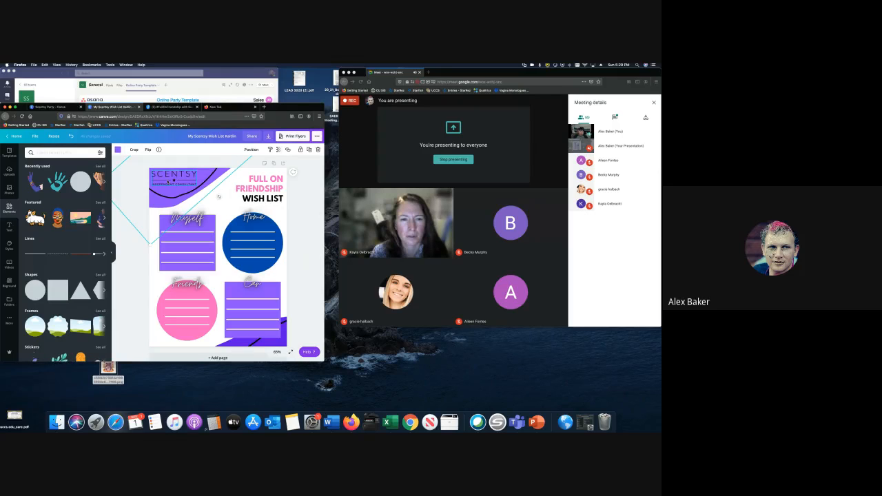
# - Shrink the SCENTSY logo by its corner handle and move it slightly higher
pyautogui.click(171, 181)
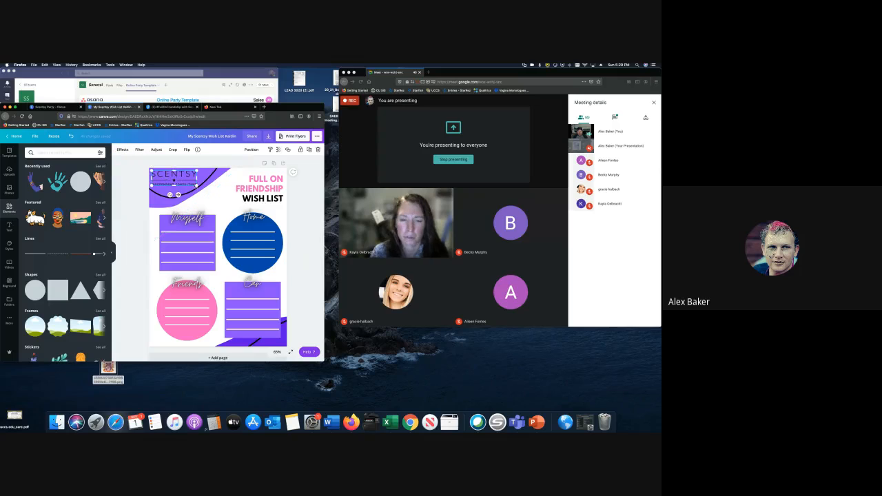
pyautogui.moveTo(196, 185); pyautogui.dragTo(188, 183)
pyautogui.click(117, 187)
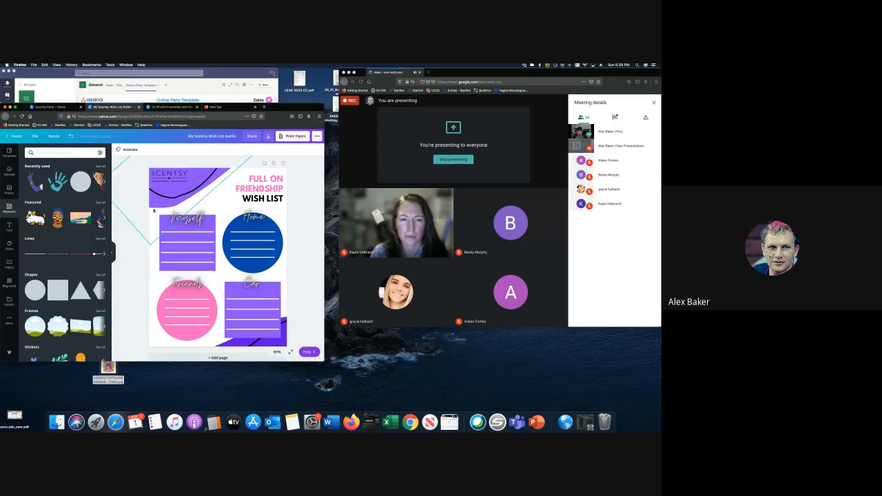
pyautogui.click(174, 177)
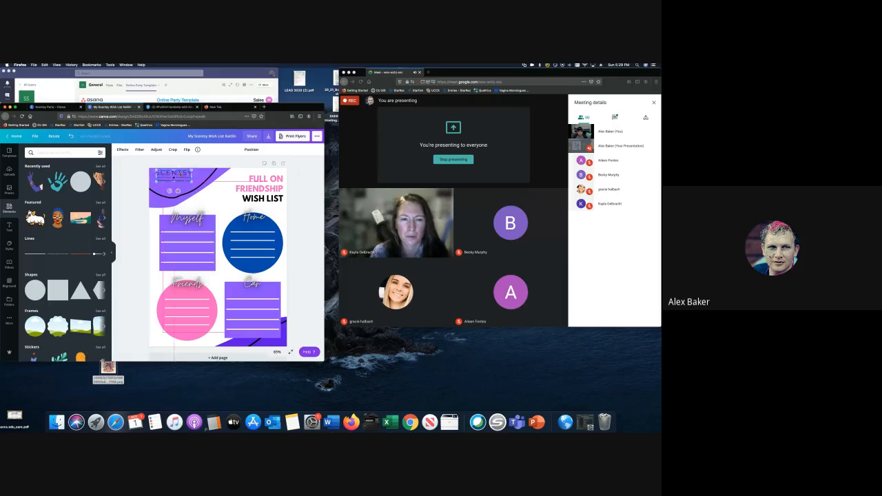
pyautogui.moveTo(173, 178); pyautogui.dragTo(196, 185)
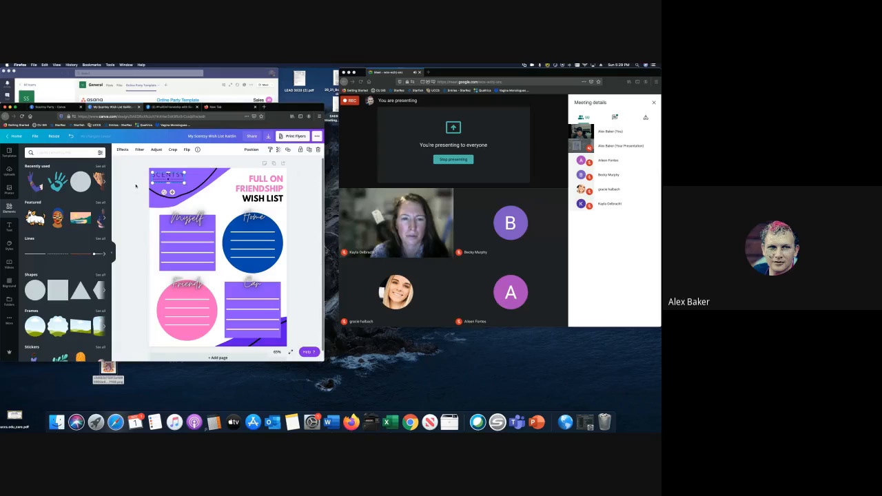
# - Lighten the purple top swoosh to transparency 67
pyautogui.click(155, 204)
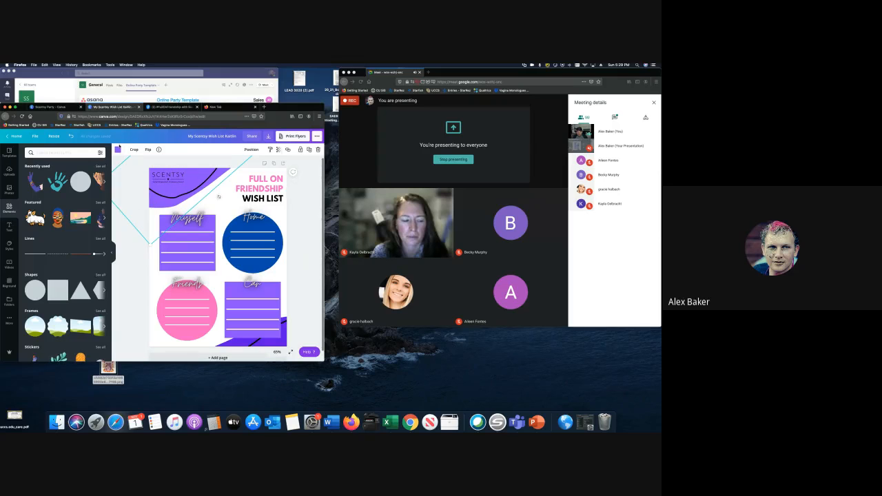
pyautogui.click(118, 149)
pyautogui.click(118, 149)
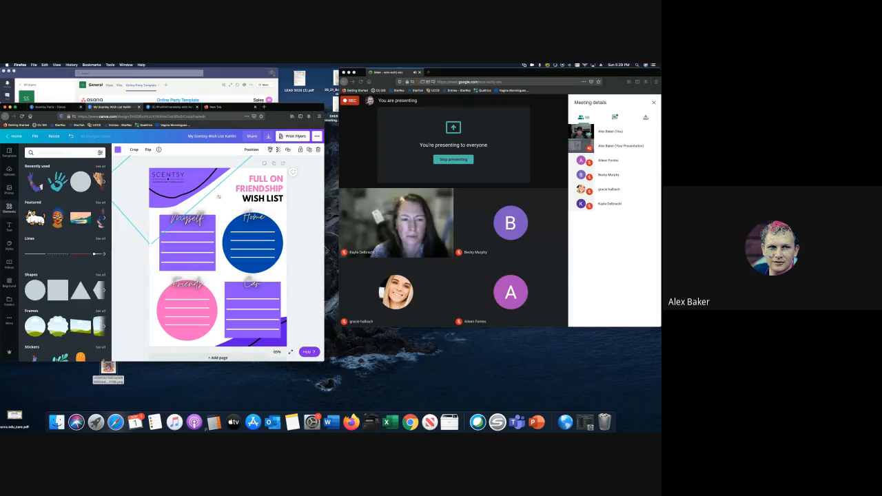
pyautogui.click(278, 149)
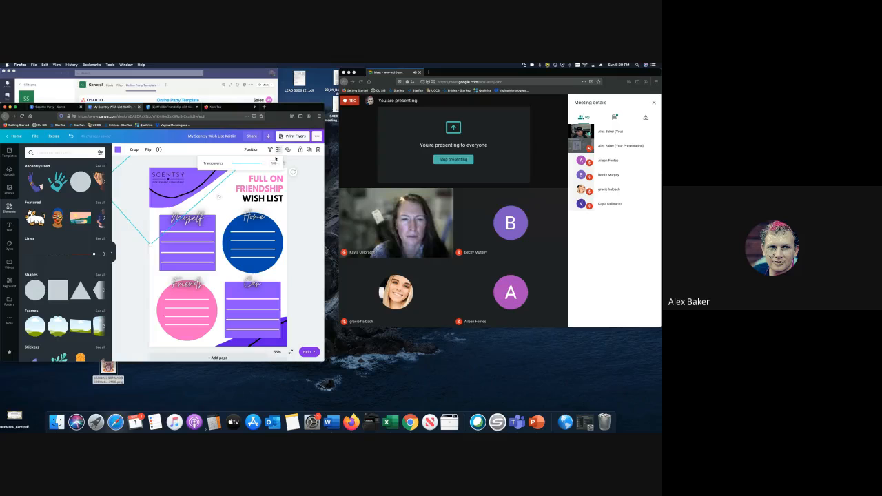
pyautogui.moveTo(264, 164); pyautogui.dragTo(258, 164)
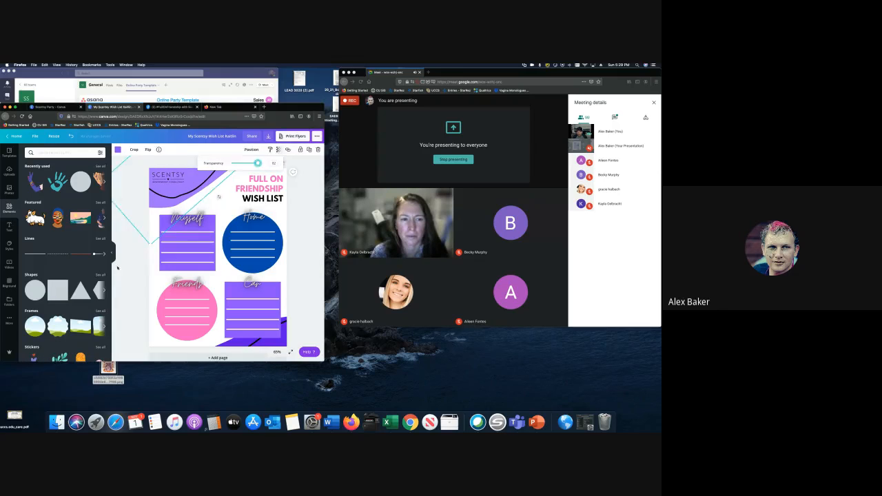
pyautogui.click(117, 267)
# - Add a square, stretch it from the top-left corner across the whole page, and recolour it black
pyautogui.click(58, 290)
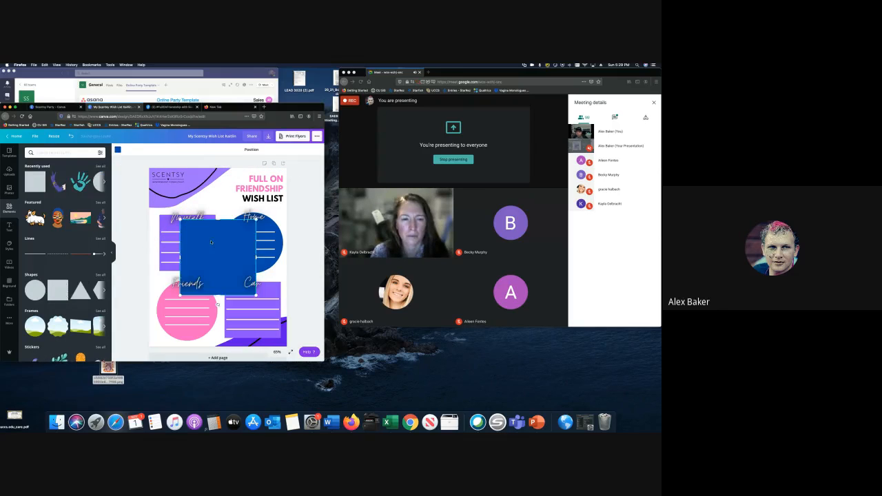
pyautogui.moveTo(211, 242); pyautogui.dragTo(184, 193)
pyautogui.moveTo(228, 246); pyautogui.dragTo(297, 378)
pyautogui.click(117, 150)
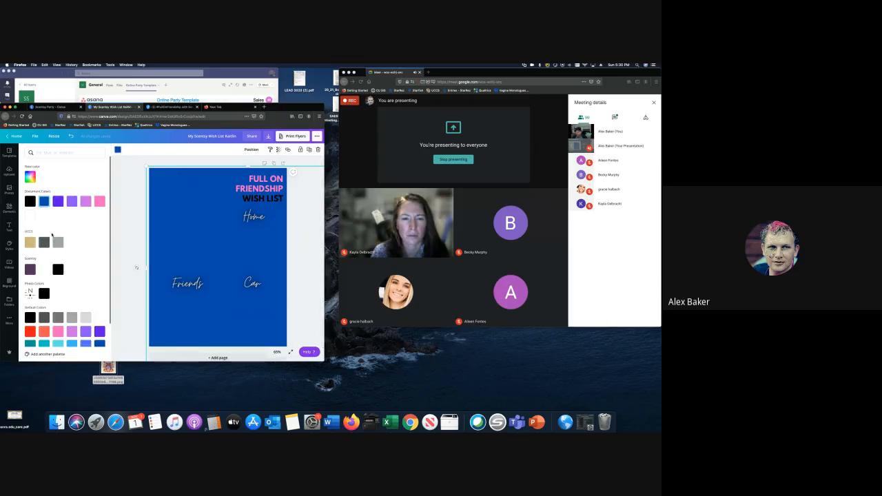
pyautogui.click(58, 270)
pyautogui.click(250, 150)
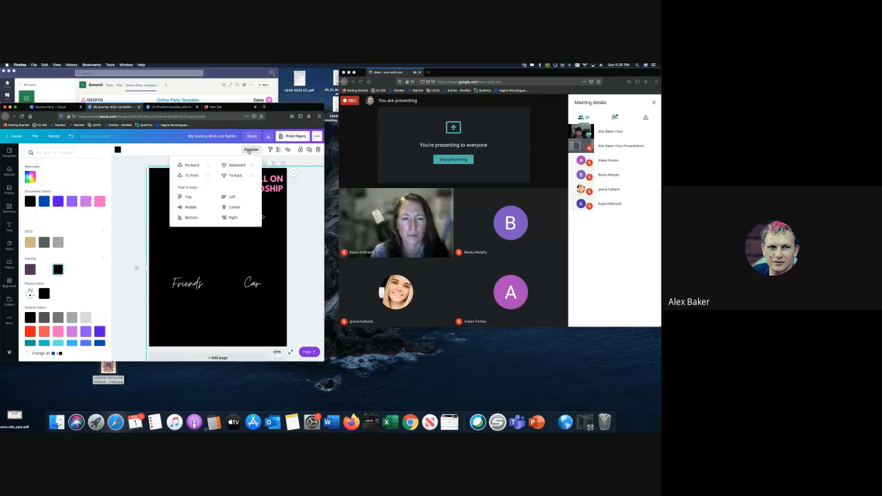
# - Send the black rectangle to the back and fade it to transparency 49 as a grey background
pyautogui.click(236, 176)
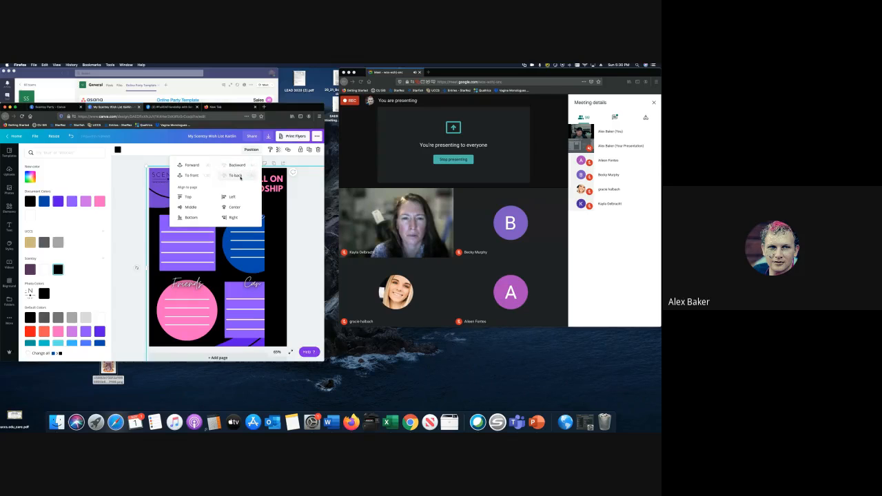
pyautogui.click(279, 150)
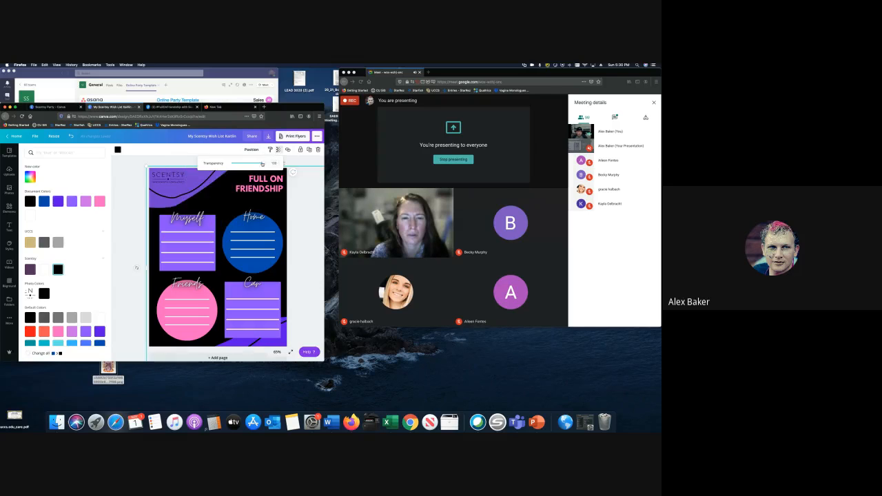
pyautogui.moveTo(262, 164); pyautogui.dragTo(248, 164)
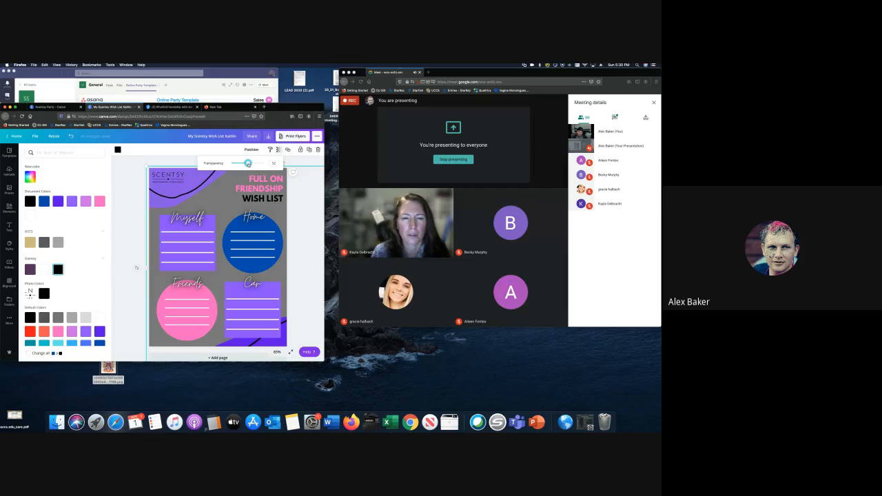
pyautogui.moveTo(248, 164); pyautogui.dragTo(245, 164)
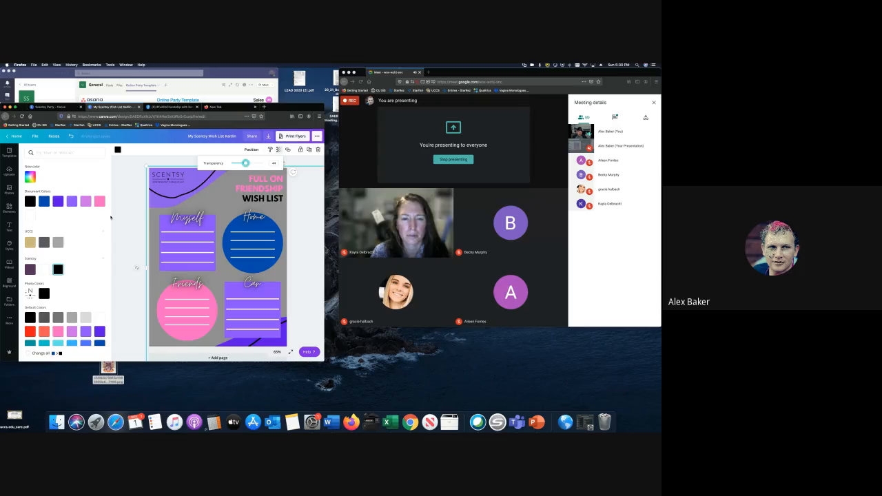
pyautogui.click(202, 194)
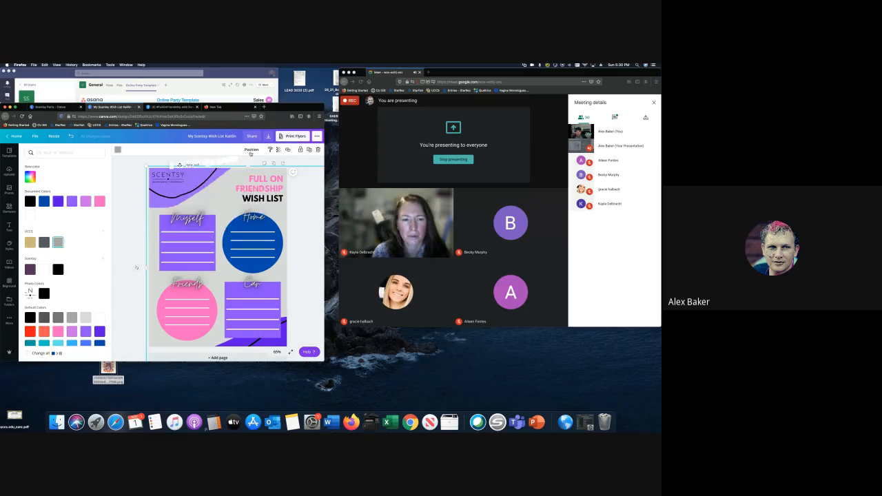
pyautogui.click(250, 151)
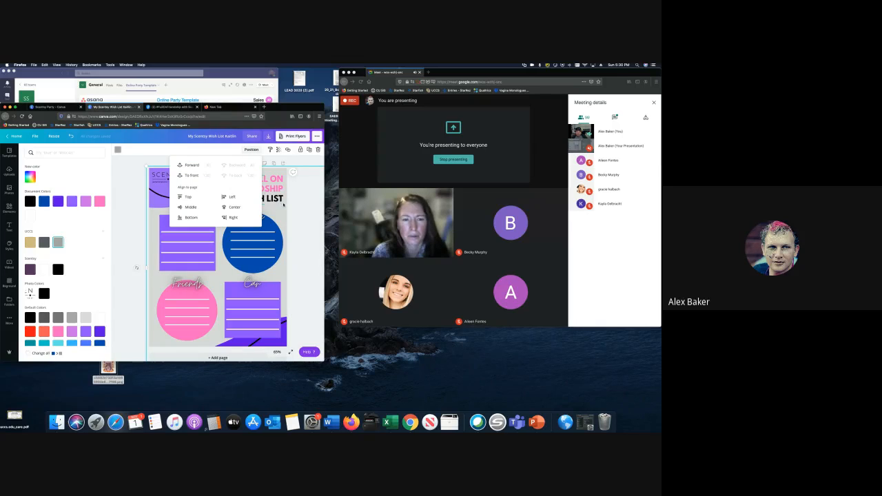
# - Close the wish list design and create a new Flyer design
pyautogui.click(299, 202)
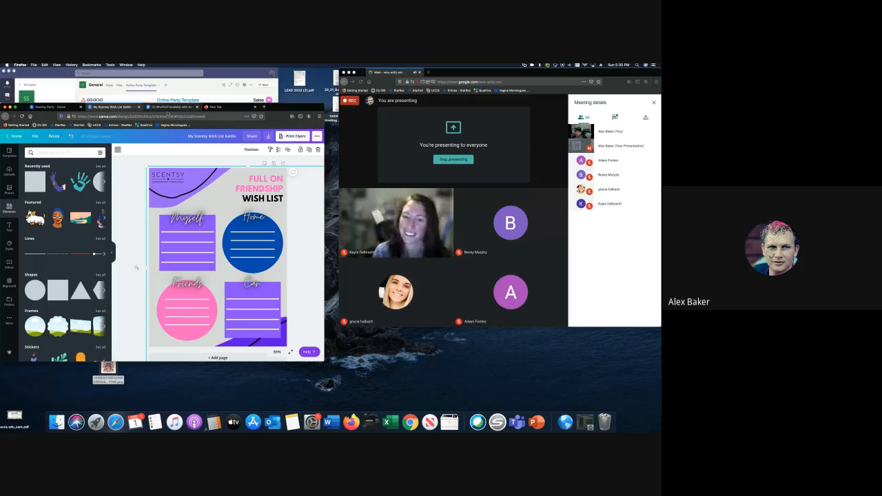
pyautogui.click(139, 108)
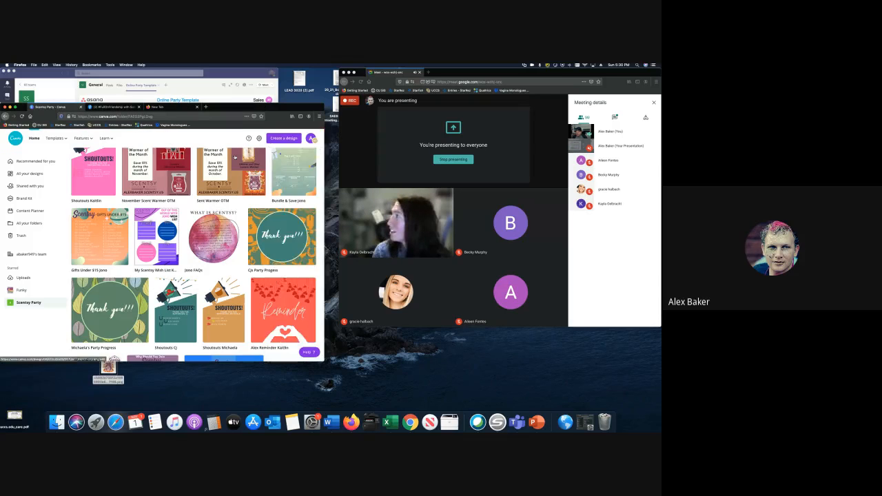
pyautogui.click(284, 138)
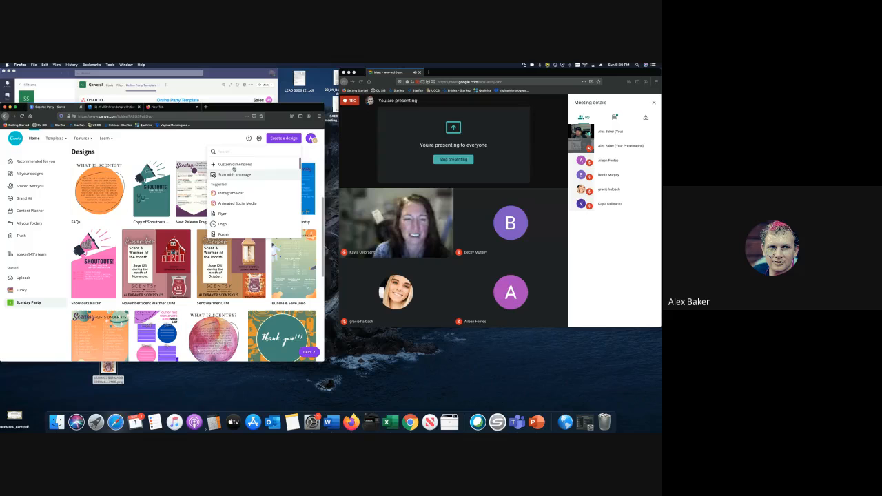
pyautogui.click(231, 215)
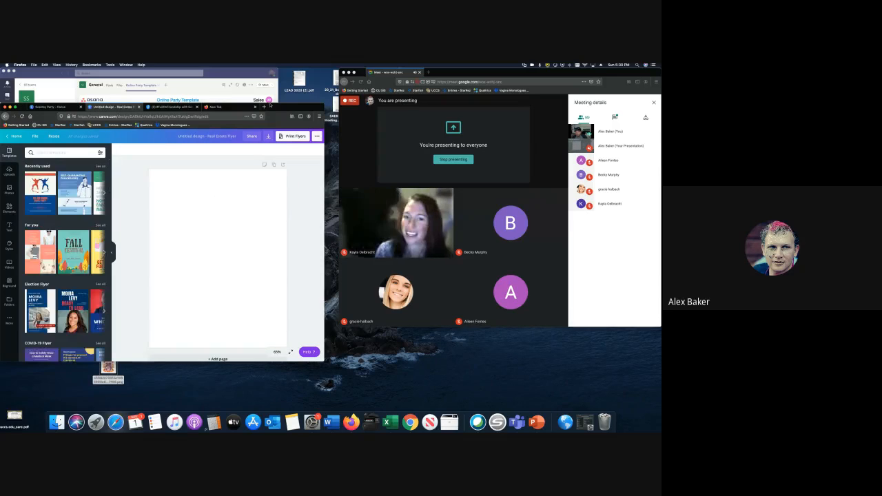
# - Browse the flyer templates and open Modern Black Friday Discount Flyer
pyautogui.moveTo(268, 111); pyautogui.dragTo(331, 101)
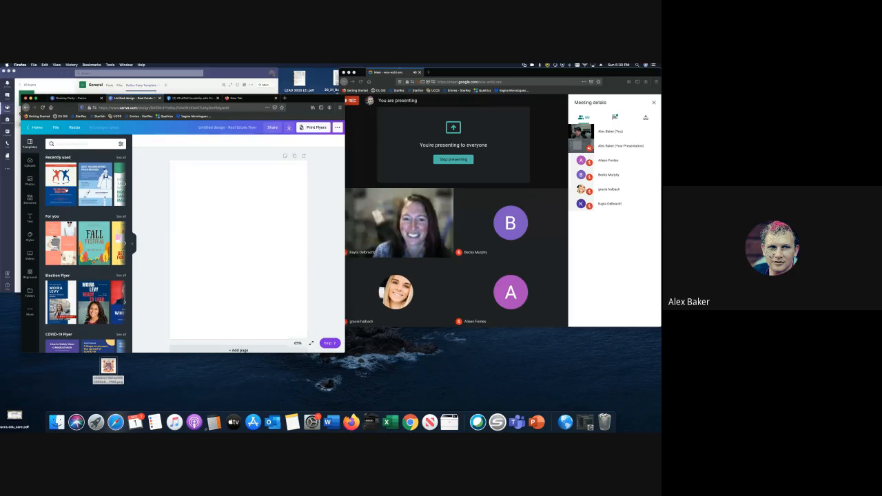
pyautogui.hscroll(3, 85, 185)
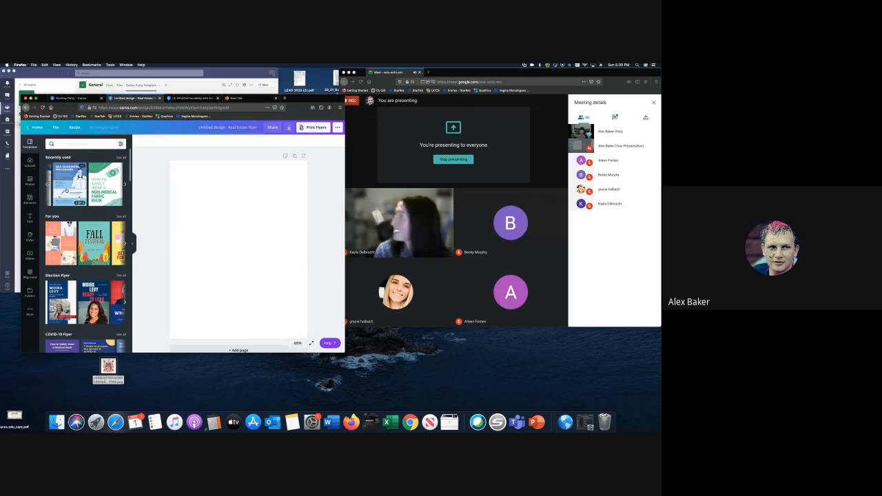
pyautogui.scroll(-2, 85, 241)
pyautogui.scroll(-3, 85, 248)
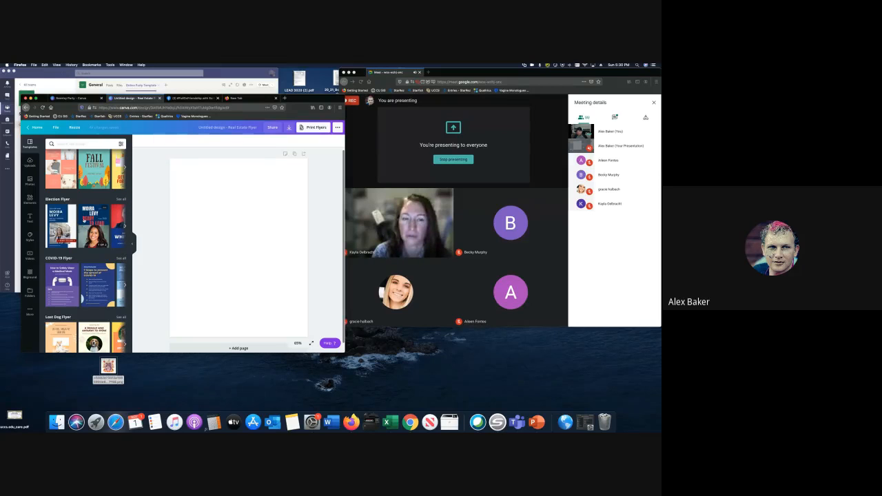
pyautogui.scroll(-5, 85, 241)
pyautogui.scroll(4, 85, 241)
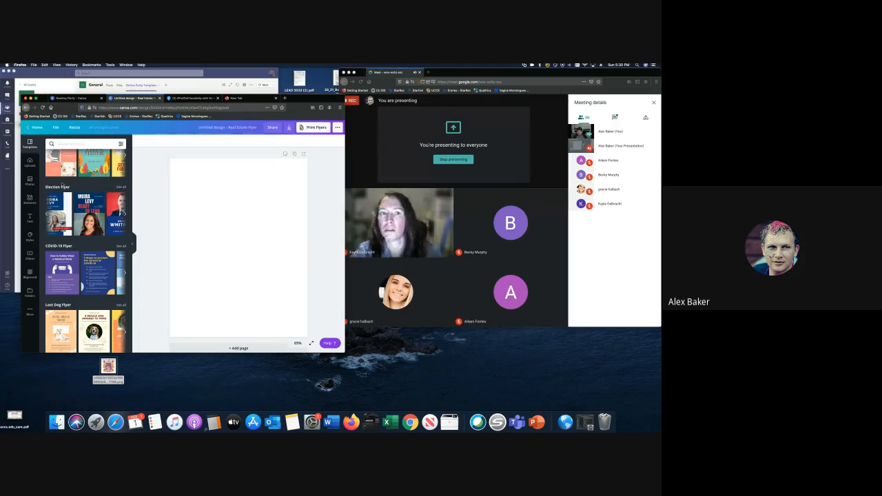
pyautogui.scroll(-10, 85, 248)
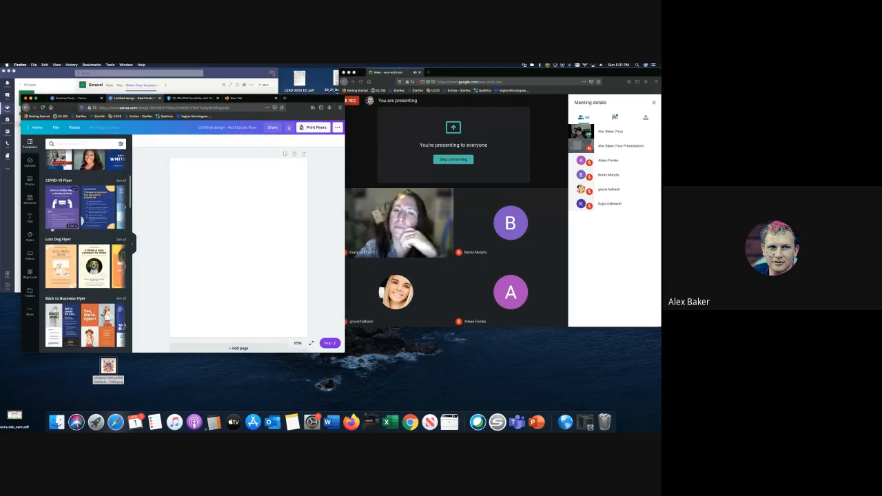
pyautogui.scroll(-5, 85, 251)
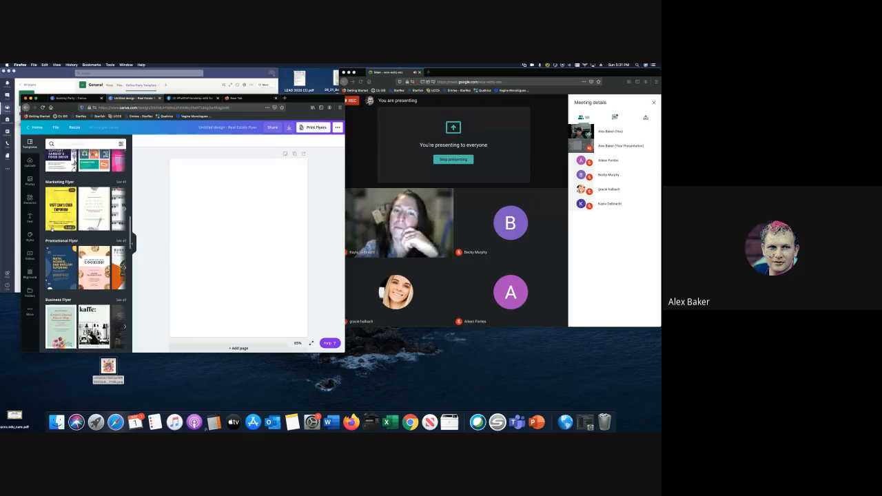
pyautogui.scroll(-4, 85, 251)
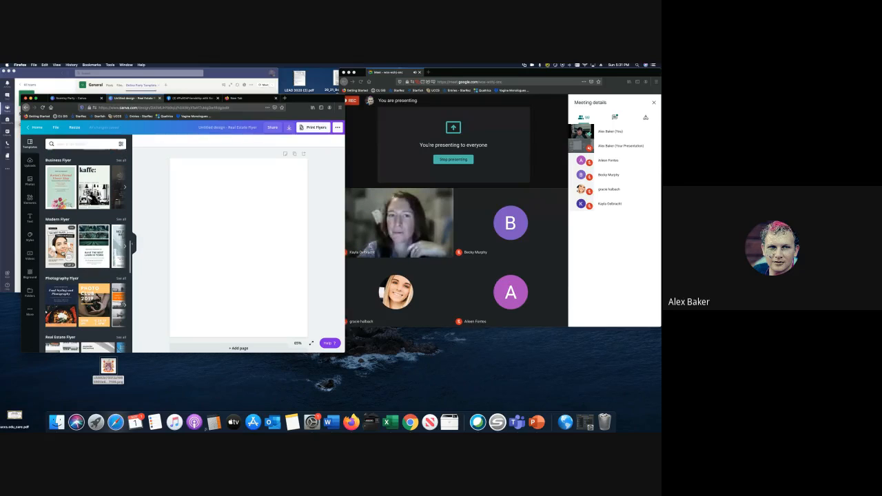
pyautogui.click(67, 235)
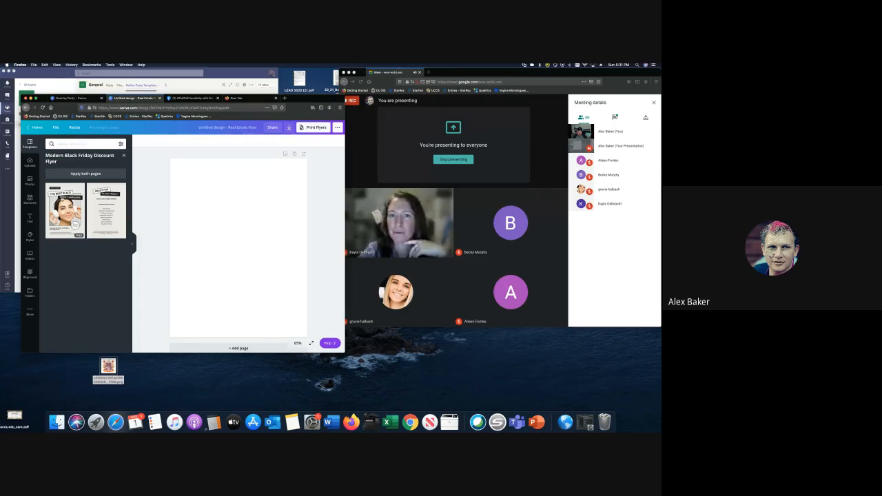
# - Apply the template's first page and fit the uploaded Scentsy wax-bar image into its photo frame
pyautogui.click(65, 211)
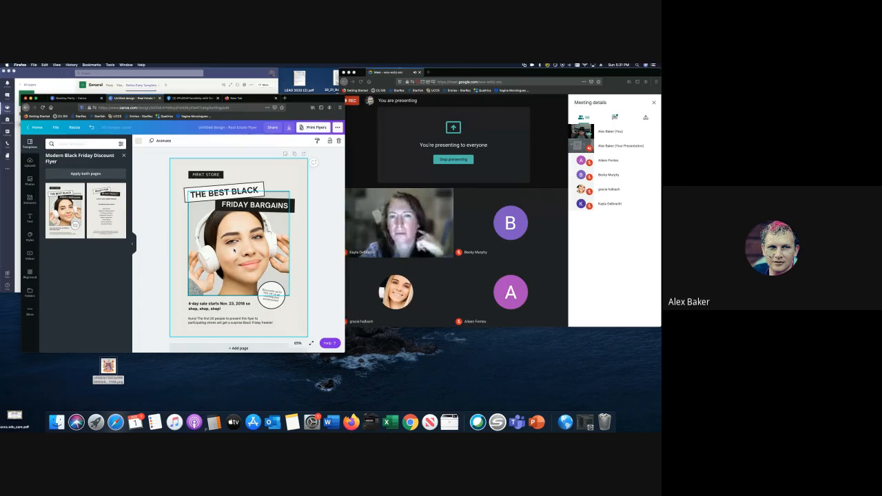
pyautogui.click(29, 164)
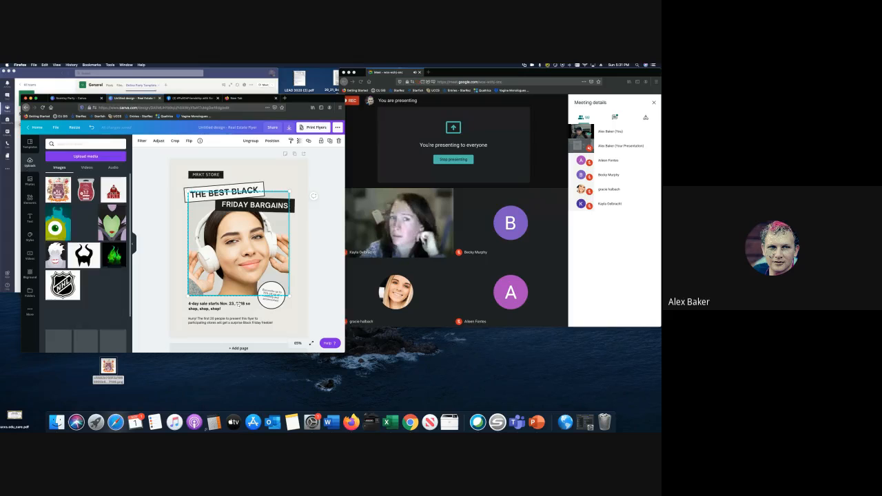
pyautogui.click(238, 289)
pyautogui.moveTo(58, 189); pyautogui.dragTo(313, 210)
pyautogui.click(80, 185)
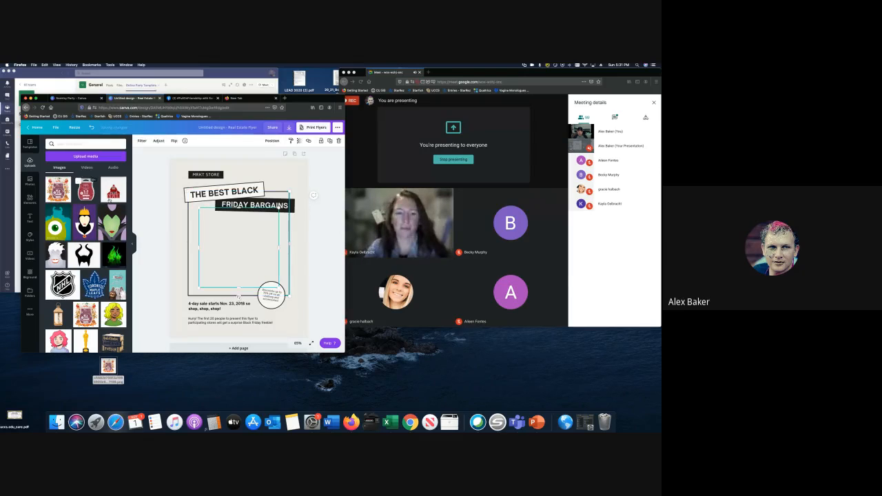
pyautogui.moveTo(237, 248); pyautogui.dragTo(234, 254)
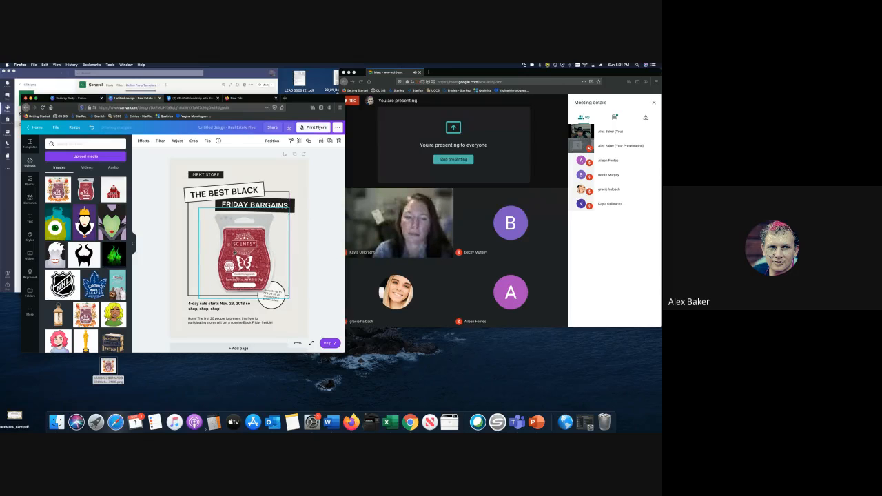
# - Replace the FRIDAY BARGAINS heading with 'FRAGRANCE AROUND' and nudge it slightly right and down
pyautogui.click(255, 204)
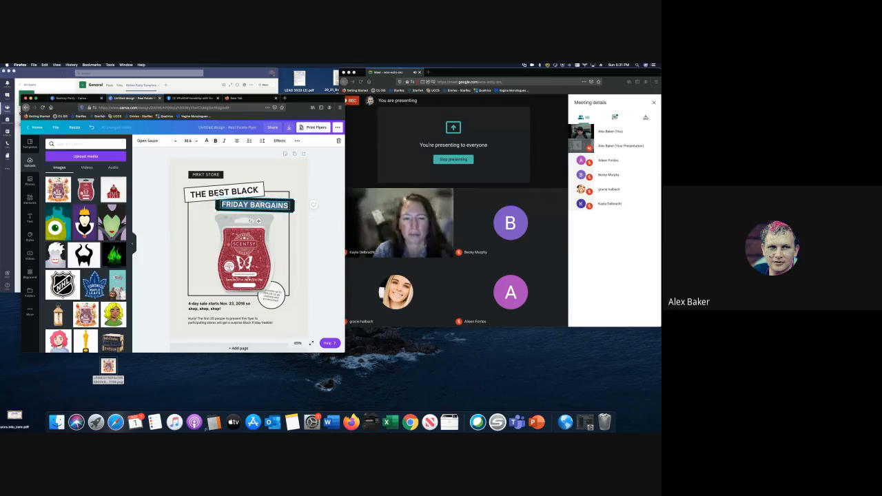
pyautogui.write('FRAGRAN')
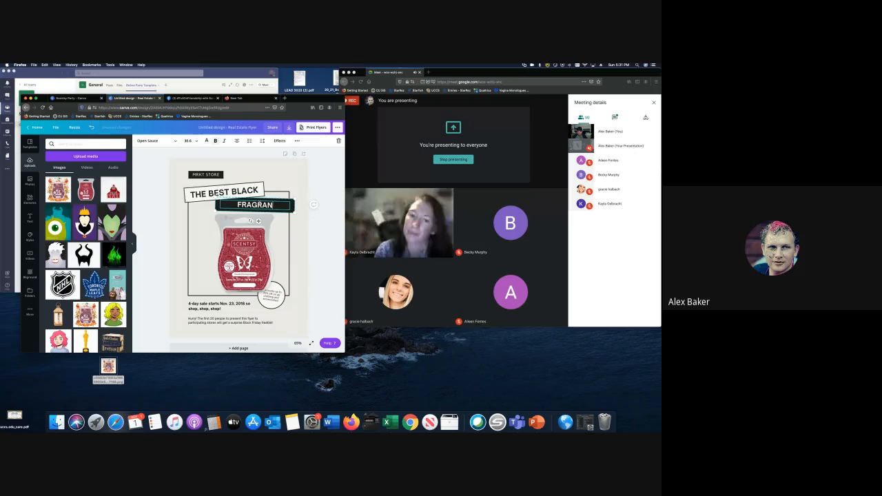
pyautogui.write('CE AROUND')
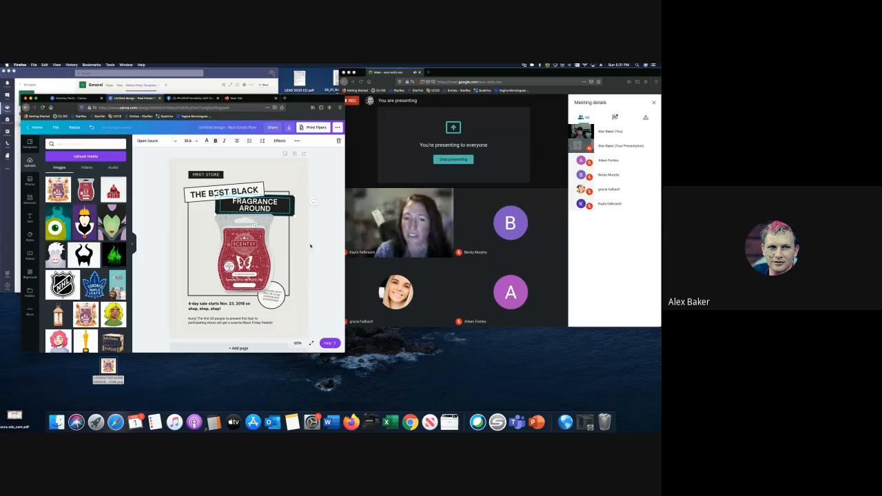
pyautogui.click(310, 245)
pyautogui.click(282, 210)
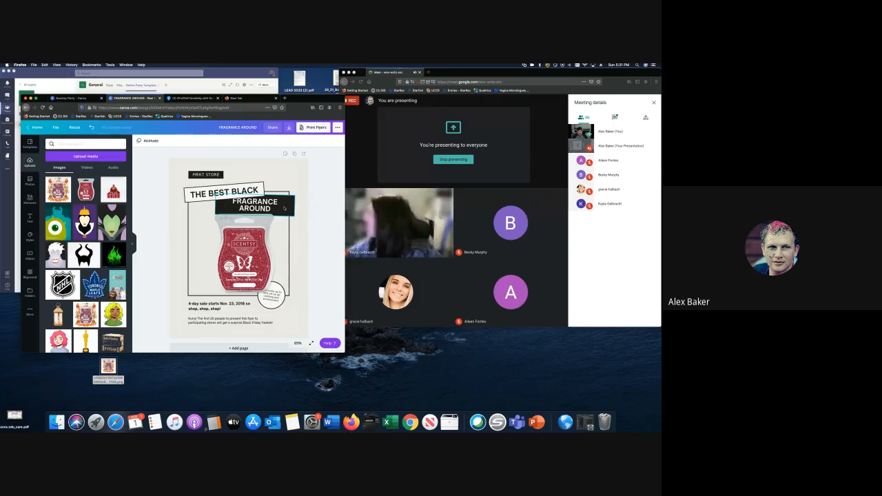
pyautogui.click(287, 206)
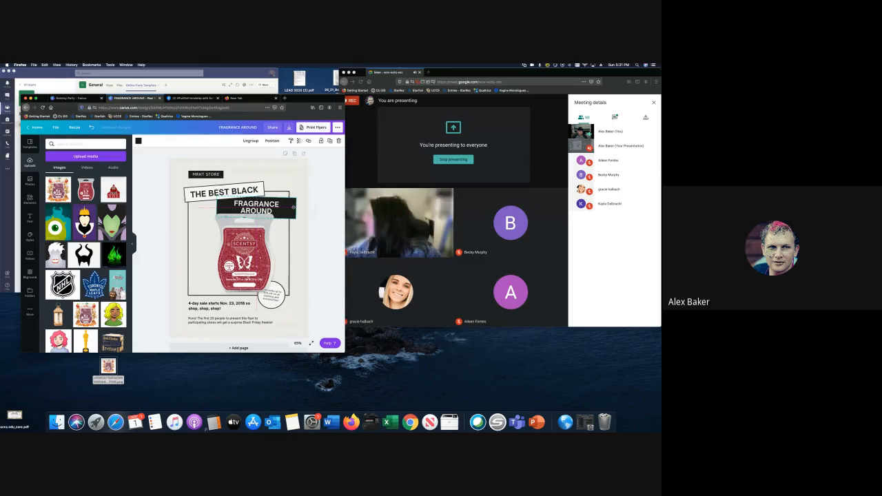
pyautogui.moveTo(254, 204); pyautogui.dragTo(256, 206)
# - Delete the word BLACK so the heading reads 'THE BEST'
pyautogui.click(217, 195)
pyautogui.click(217, 195)
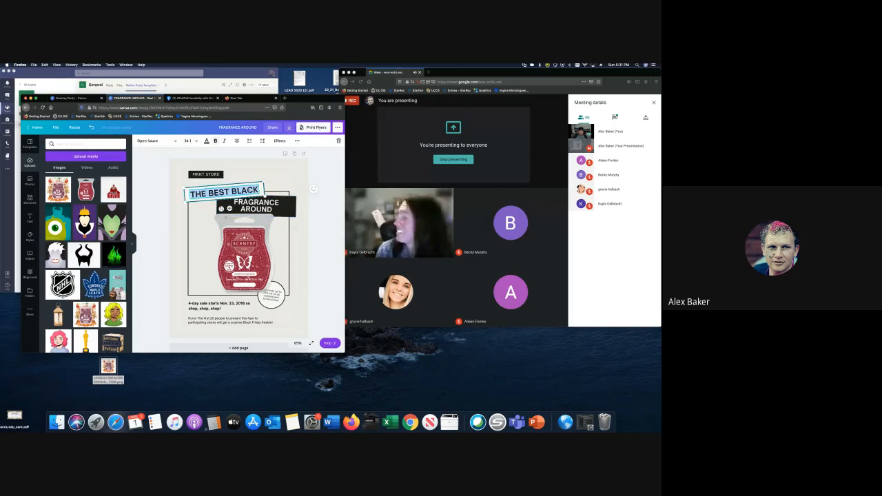
pyautogui.press('Right')
pyautogui.hotkey('alt', 'shift', 'Left')
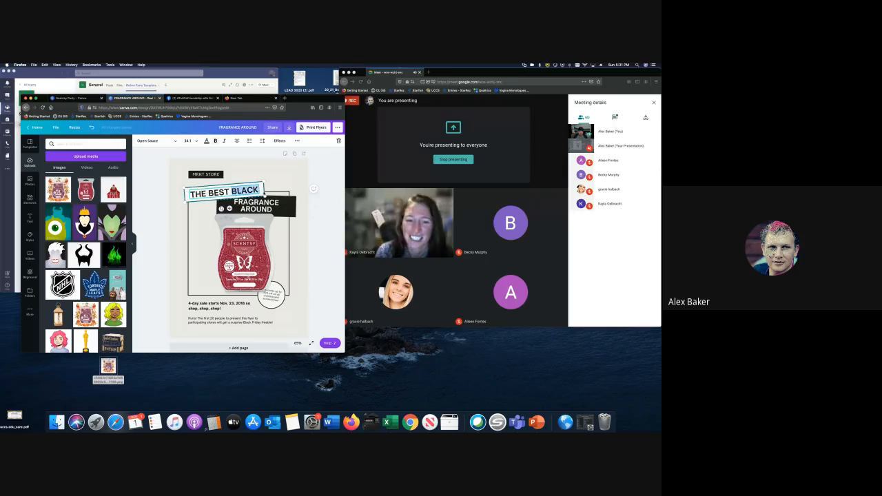
pyautogui.press('BackSpace')
pyautogui.click(310, 226)
pyautogui.click(241, 255)
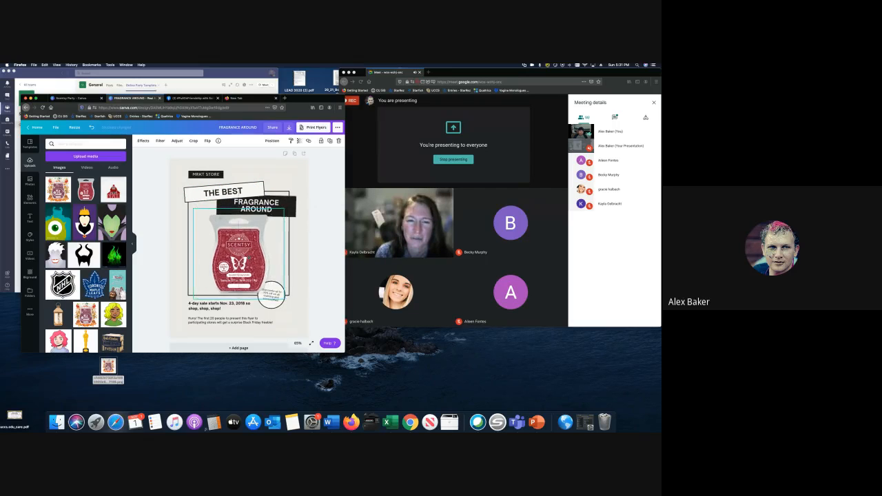
# - Check the circle badge text, then shrink the Scentsy product image by its corner
pyautogui.click(288, 298)
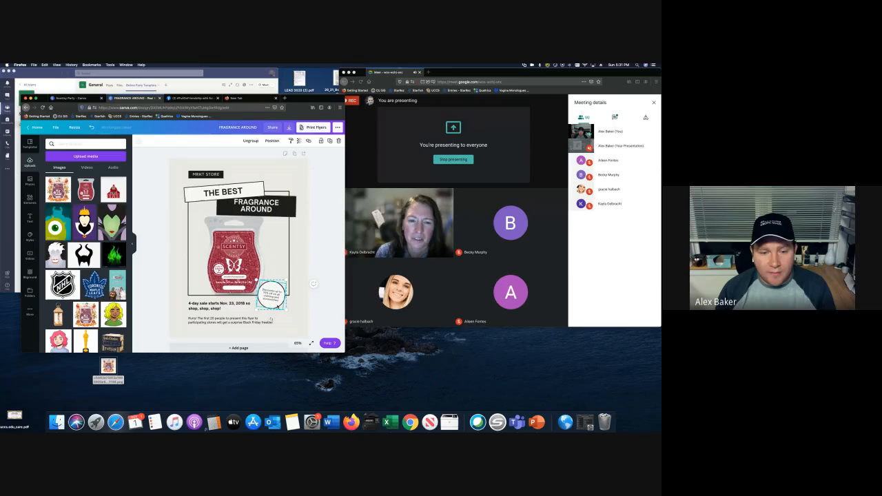
pyautogui.click(275, 303)
pyautogui.press('Return')
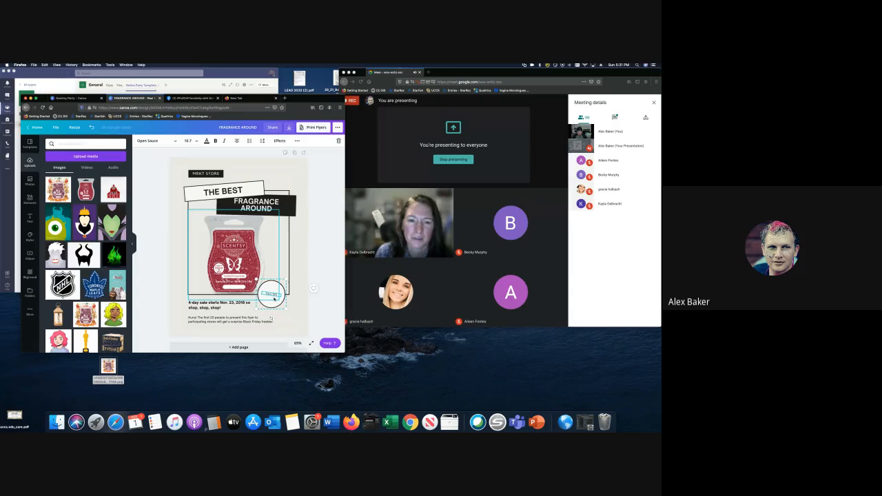
pyautogui.click(325, 317)
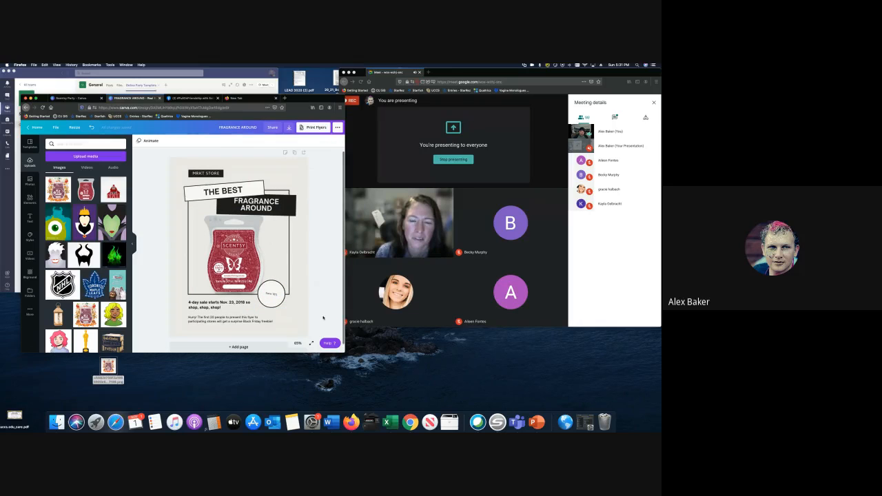
pyautogui.click(244, 259)
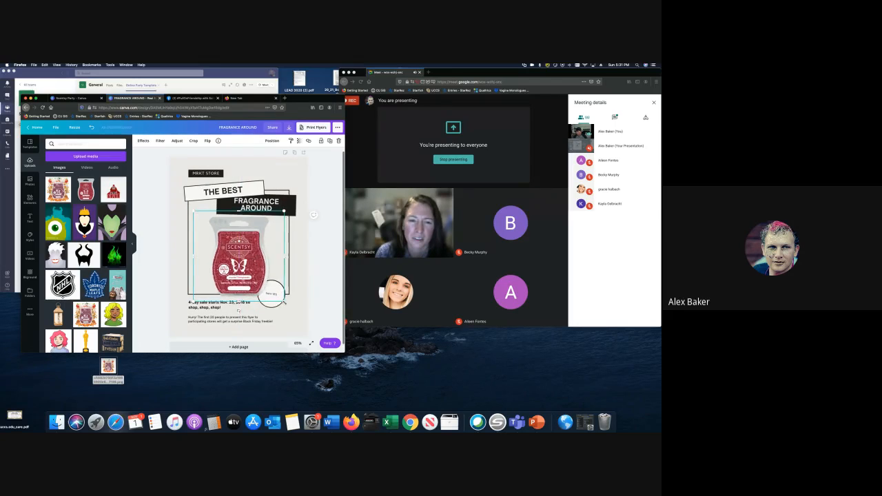
pyautogui.moveTo(285, 302); pyautogui.dragTo(268, 286)
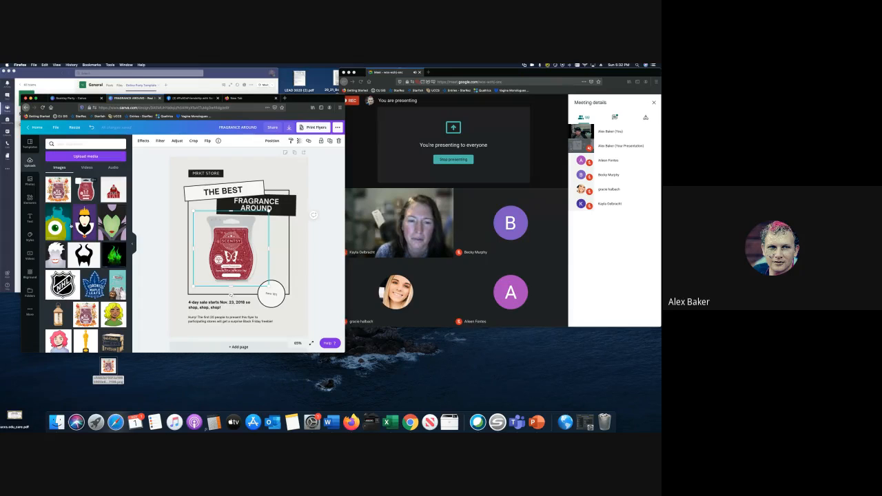
# - Browse the stock photo and design elements libraries without adding anything
pyautogui.scroll(-10, 74, 218)
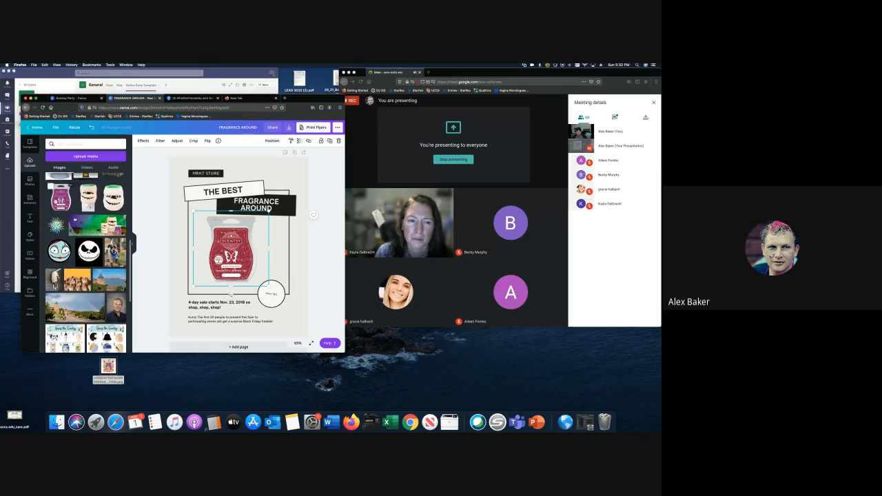
pyautogui.scroll(-6, 106, 186)
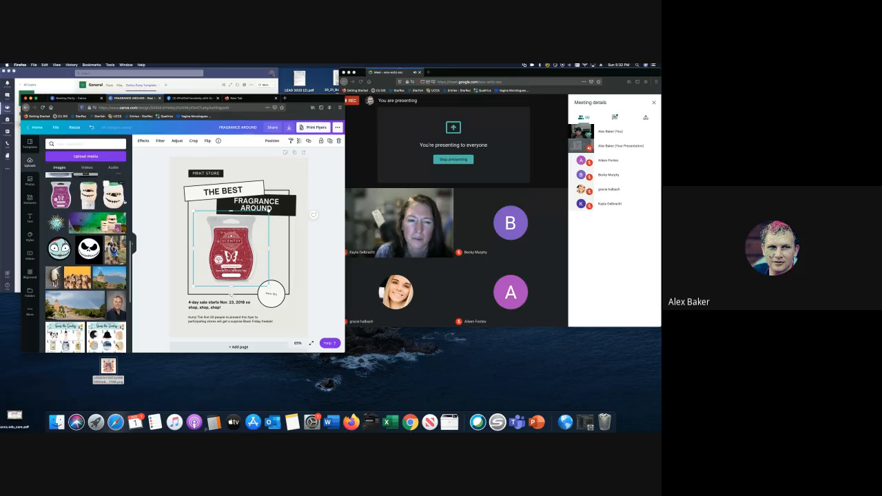
pyautogui.scroll(-3, 85, 262)
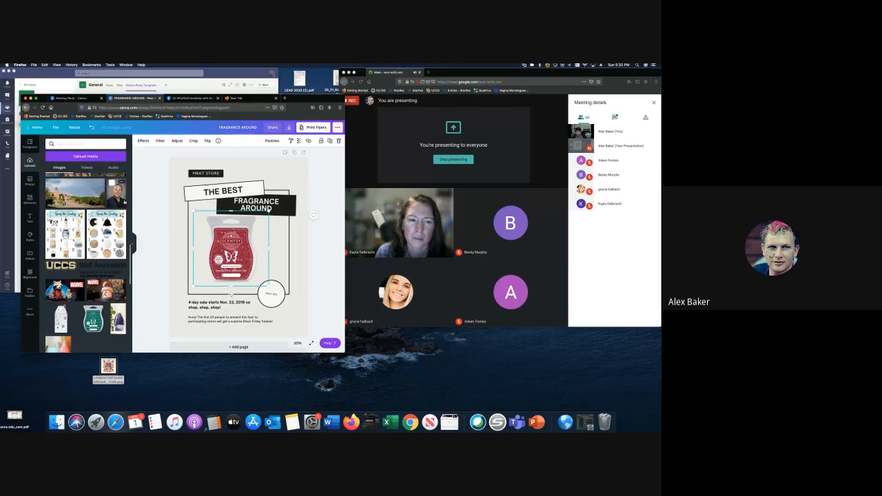
pyautogui.scroll(-3, 98, 229)
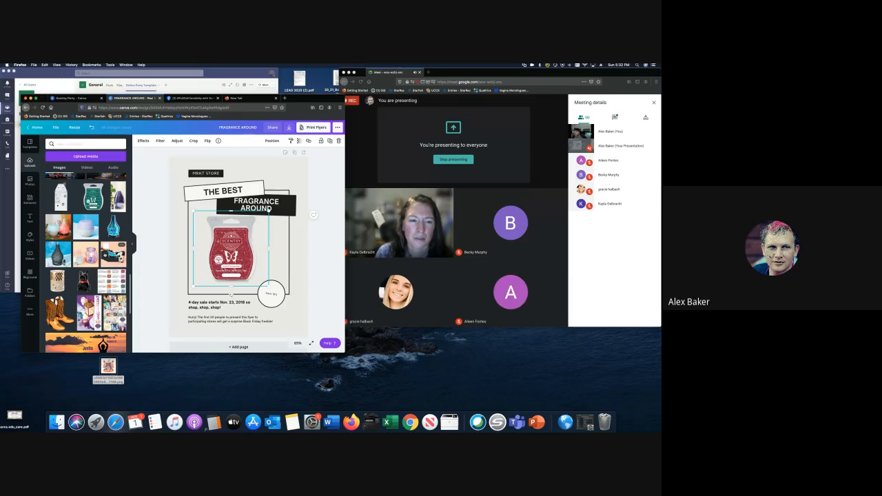
pyautogui.scroll(3, 114, 254)
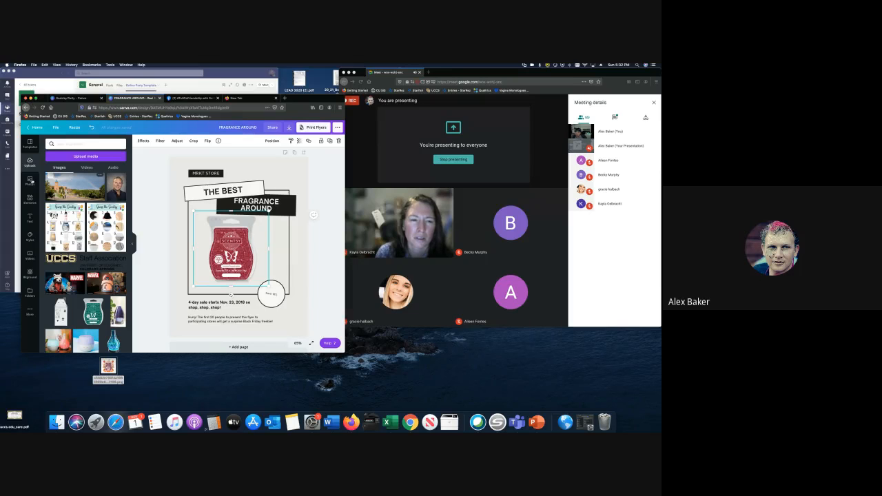
pyautogui.click(30, 180)
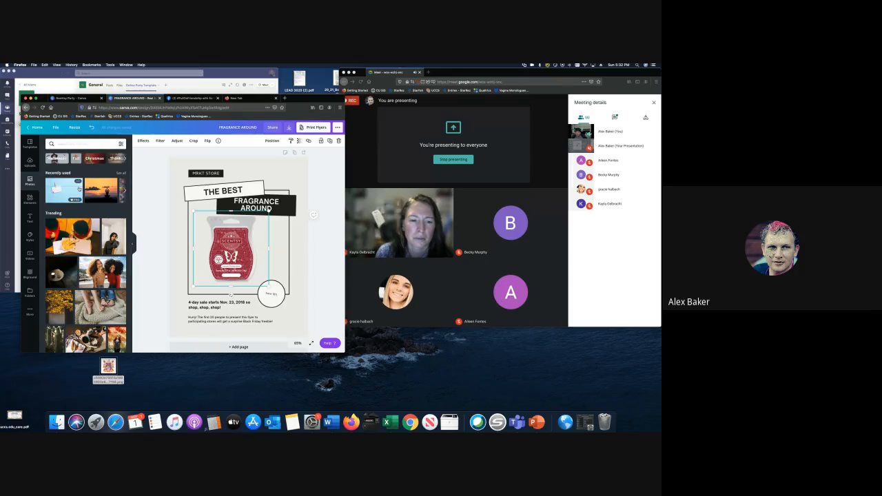
pyautogui.scroll(-5, 85, 249)
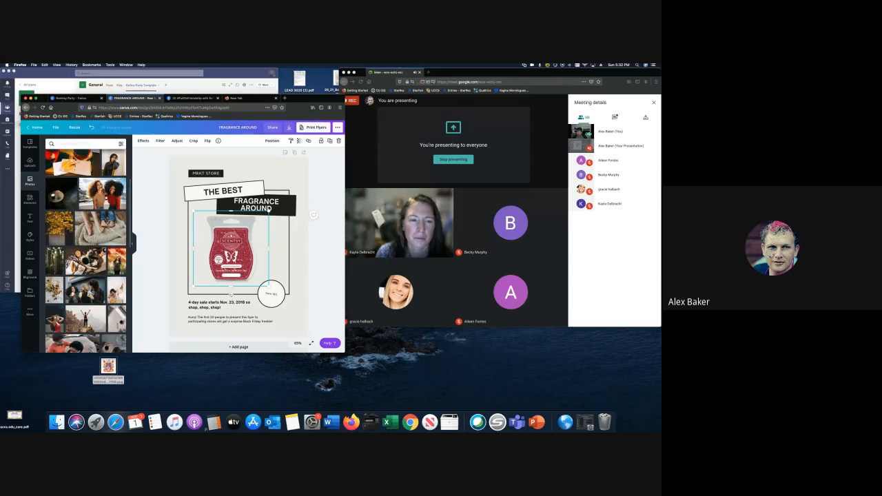
pyautogui.scroll(-3, 85, 248)
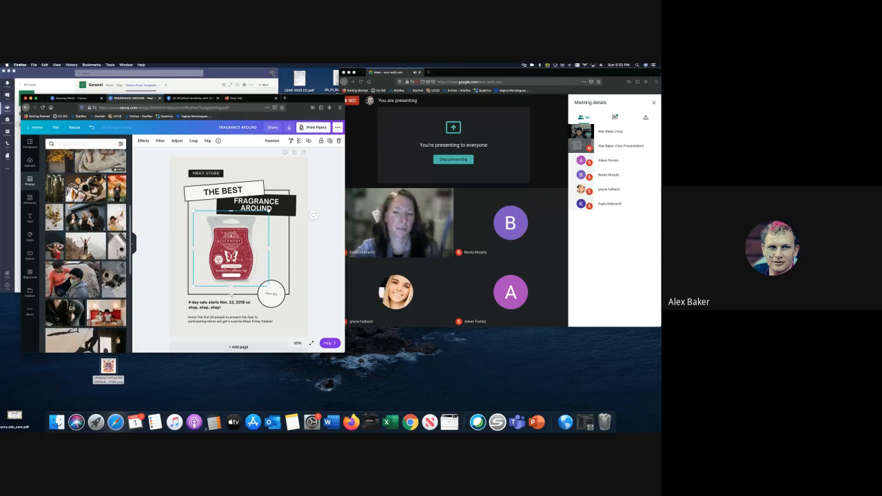
pyautogui.scroll(-10, 79, 188)
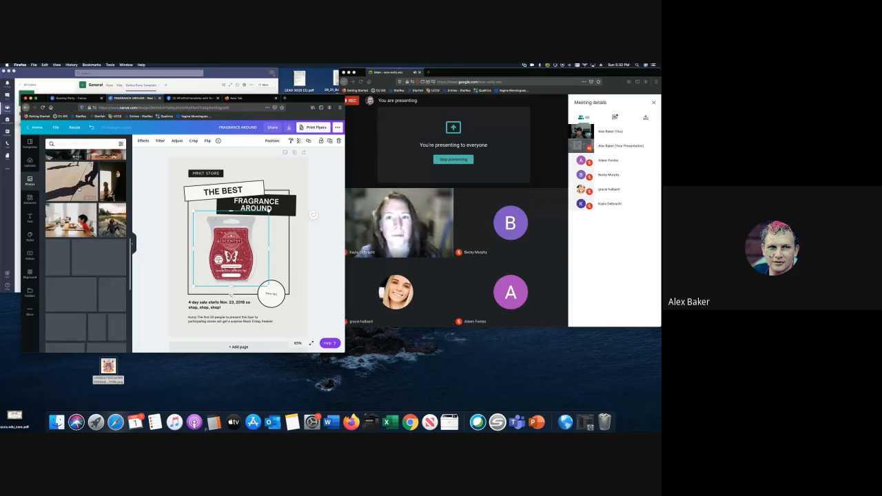
pyautogui.scroll(15, 79, 188)
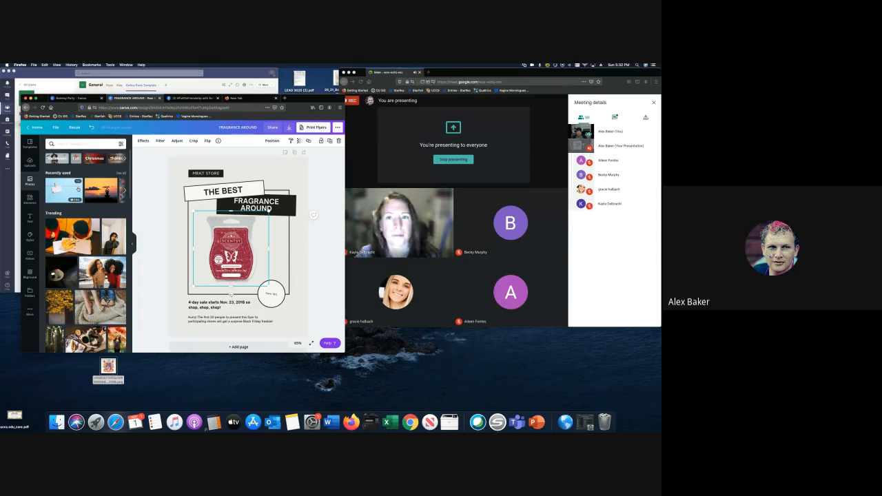
pyautogui.click(38, 200)
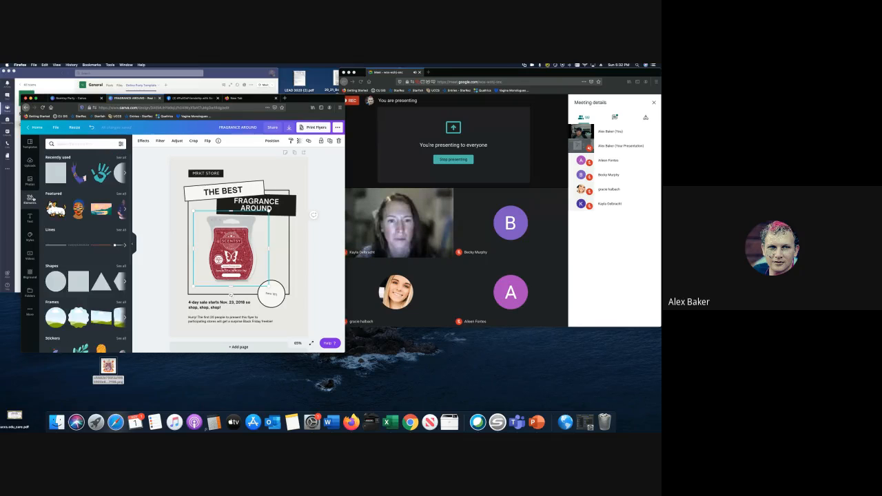
pyautogui.scroll(-1, 83, 242)
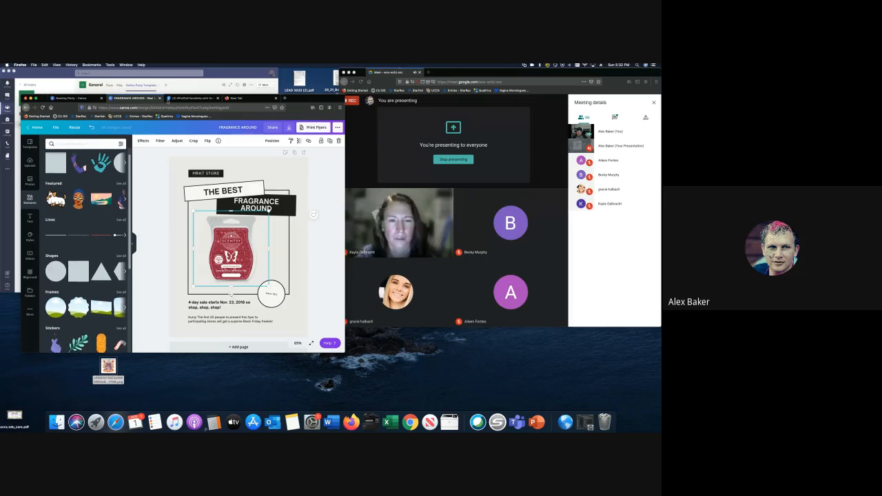
# - Close the FRAGRANCE AROUND flyer and start a new Animated Social Media design
pyautogui.click(160, 98)
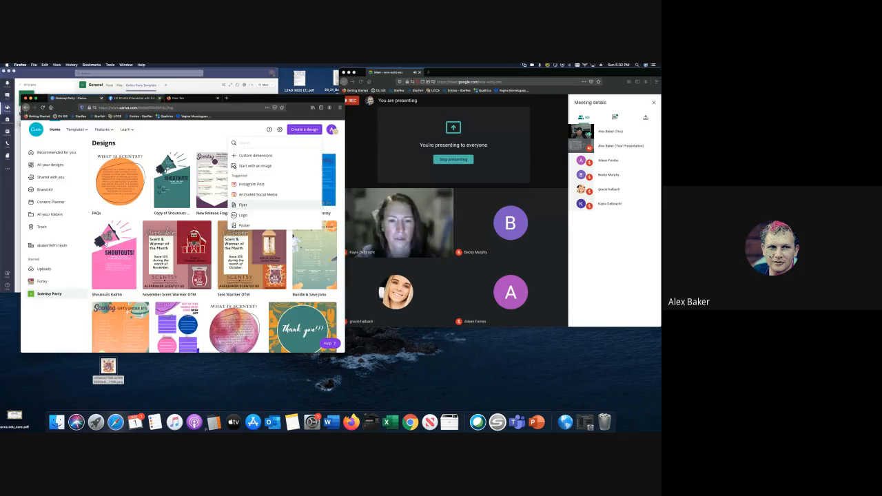
pyautogui.click(300, 131)
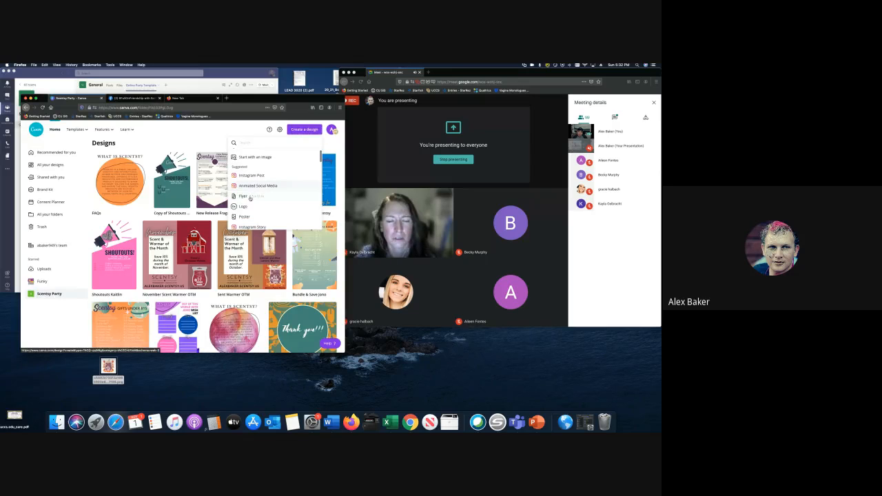
pyautogui.click(252, 186)
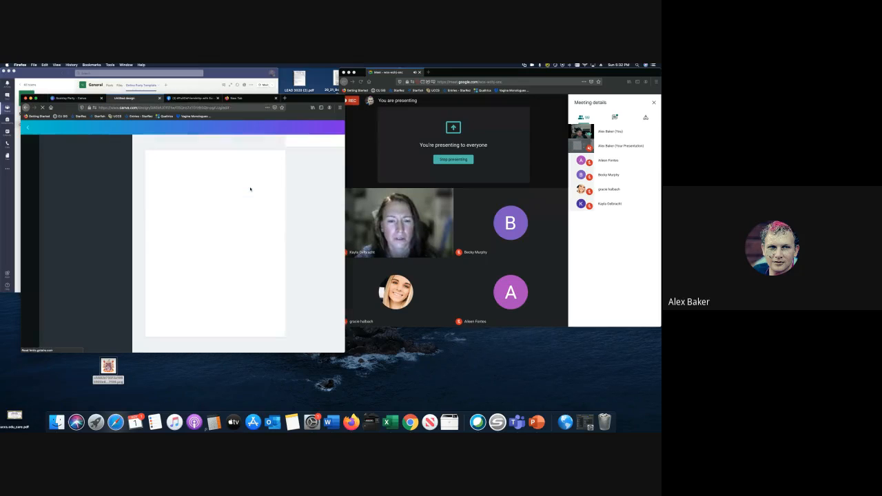
pyautogui.click(188, 98)
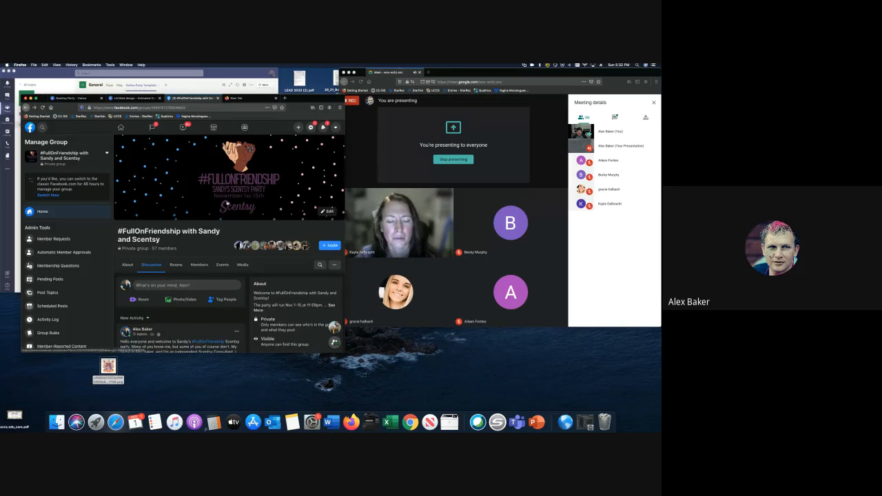
# - Watch the #FullOnFriendship group's bear video post with volume raised, then return to Canva
pyautogui.scroll(-10, 180, 289)
pyautogui.scroll(-1, 181, 262)
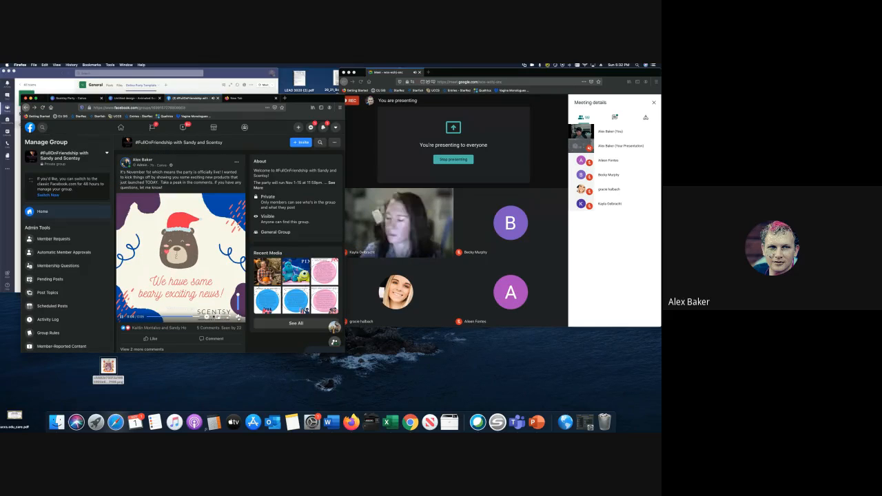
pyautogui.press('XF86AudioRaiseVolume')
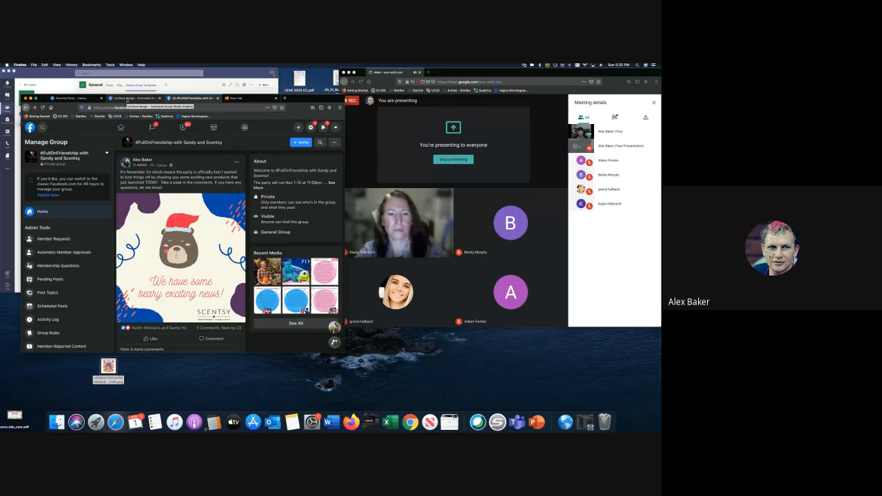
pyautogui.click(128, 98)
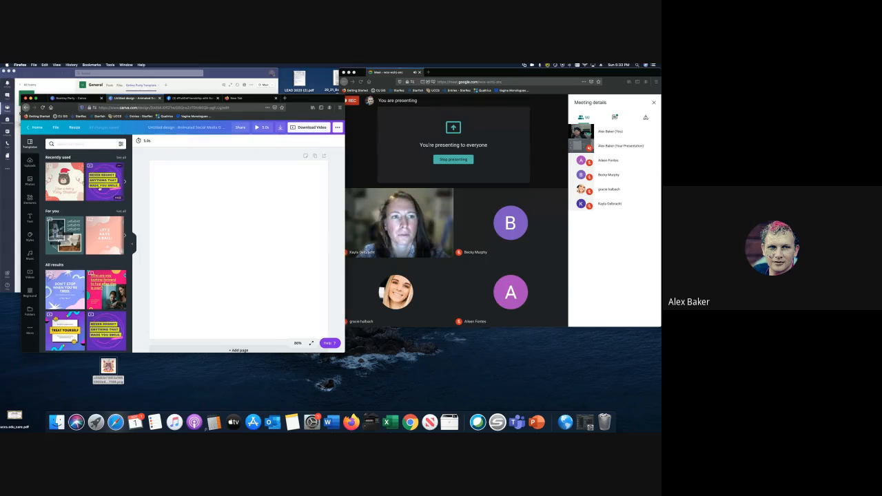
# - Apply the blue Happy Birthday template reading 'TO MY FAVORITE FRIEND' and 'HAPPY BIRTHDAY!'
pyautogui.scroll(-2, 101, 177)
pyautogui.scroll(-5, 107, 207)
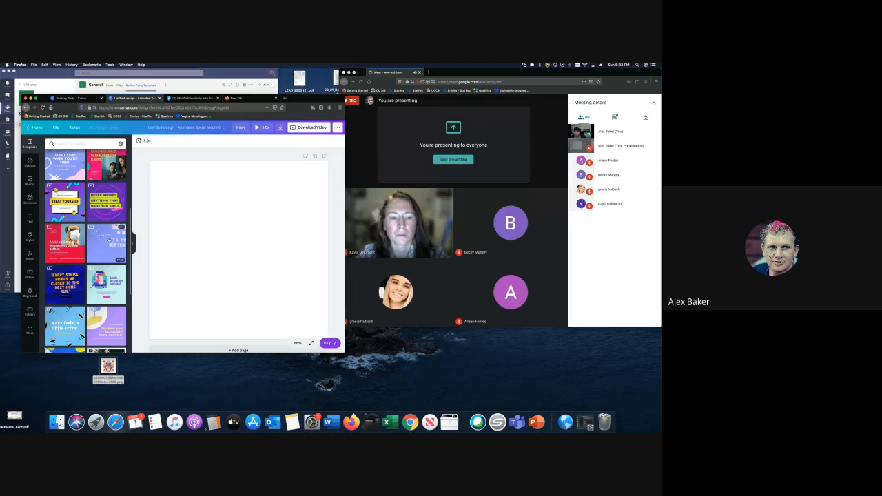
pyautogui.scroll(-3, 110, 246)
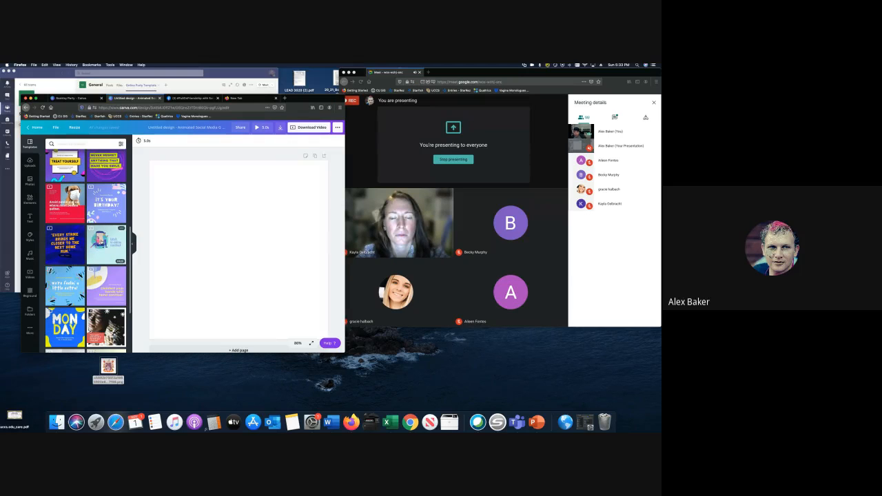
pyautogui.scroll(-3, 100, 240)
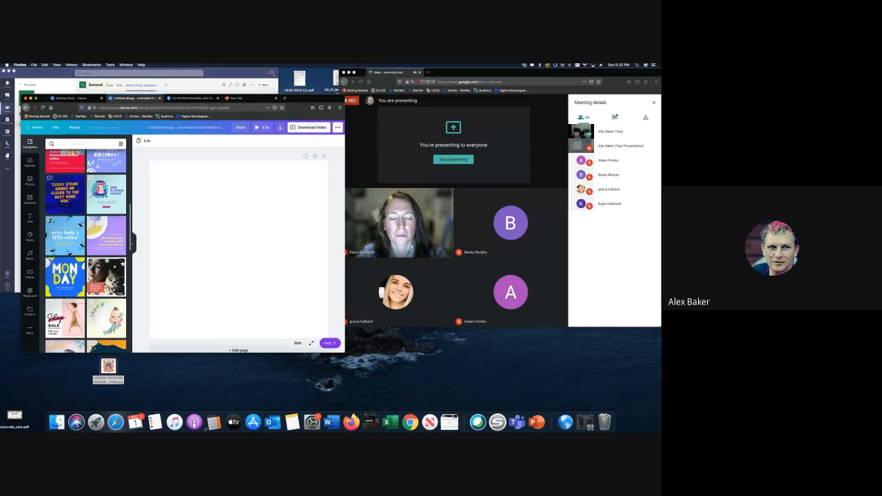
pyautogui.scroll(-3, 100, 241)
pyautogui.scroll(-3, 125, 262)
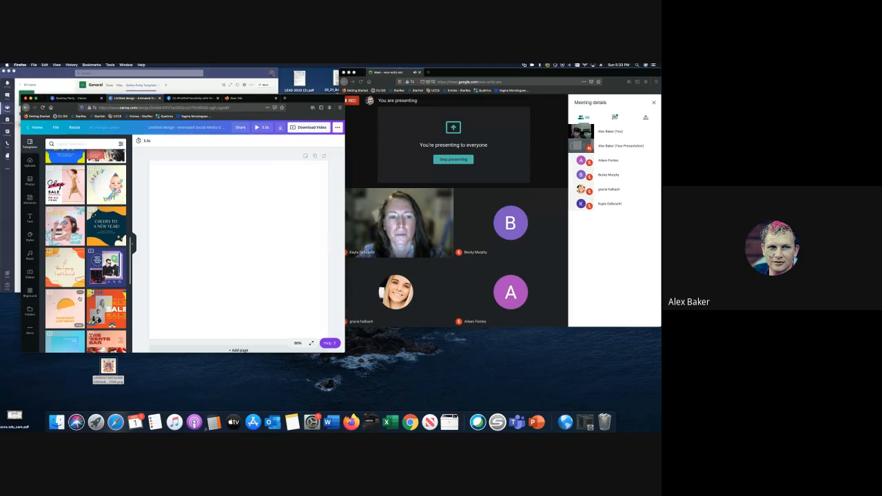
pyautogui.scroll(-2, 64, 308)
pyautogui.scroll(-3, 66, 286)
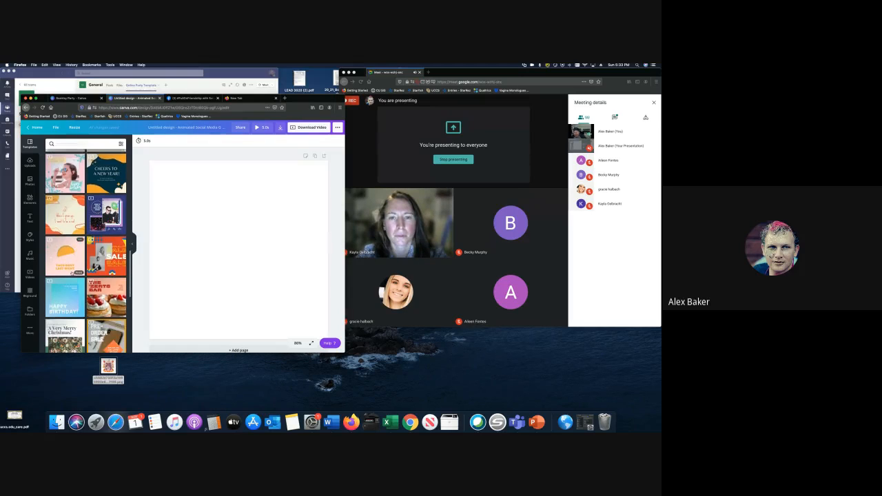
pyautogui.scroll(-1, 66, 270)
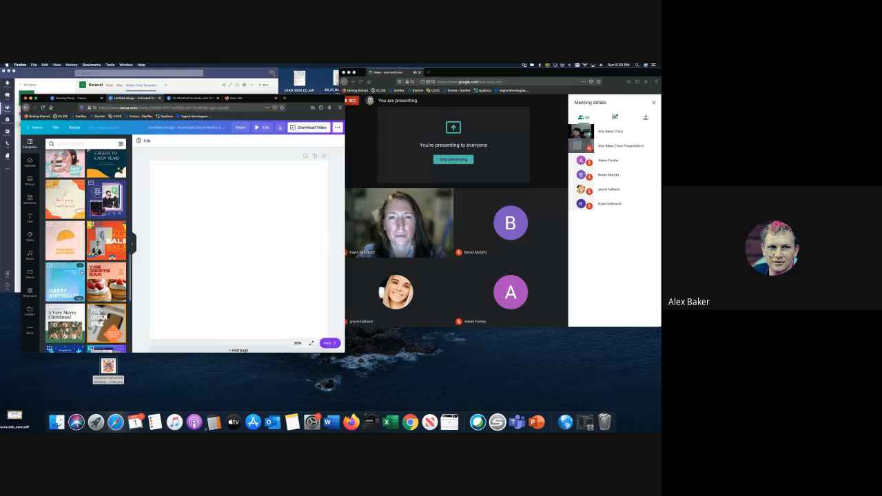
pyautogui.click(60, 267)
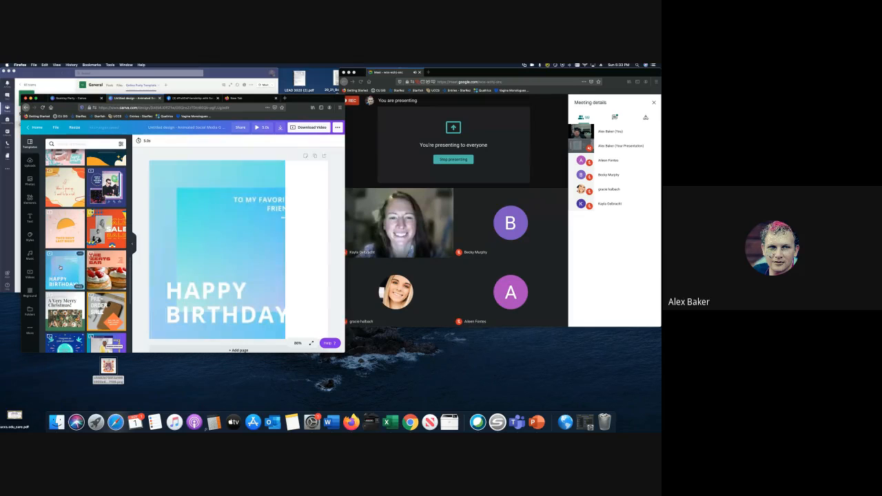
# - Select the TO MY FAVORITE FRIEND text and go through Elements to Uploads for the Scentsy wax-bar image
pyautogui.click(267, 202)
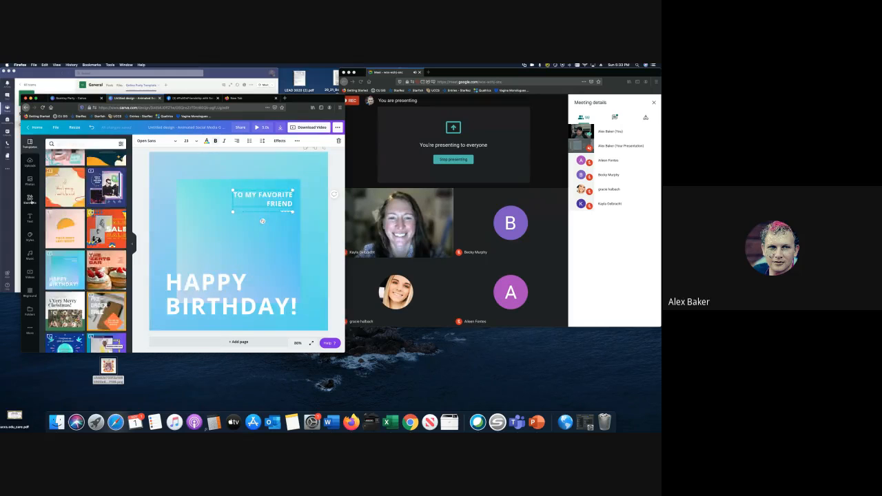
pyautogui.click(38, 199)
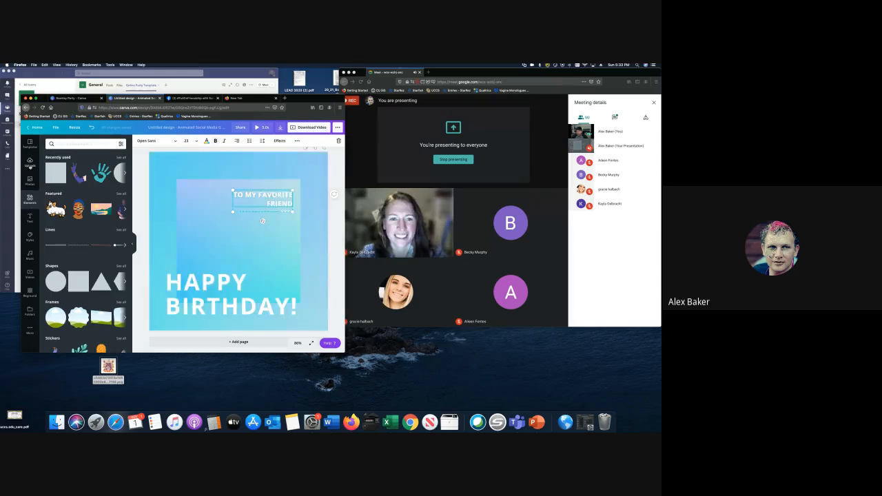
pyautogui.click(30, 164)
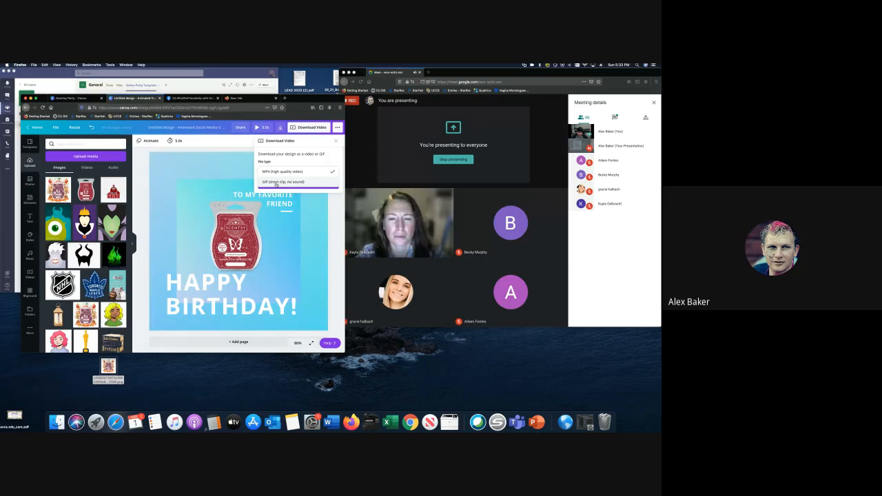
# - Choose MP4 as the video type, then add the Sweet Hope music track and stop its preview
pyautogui.click(342, 216)
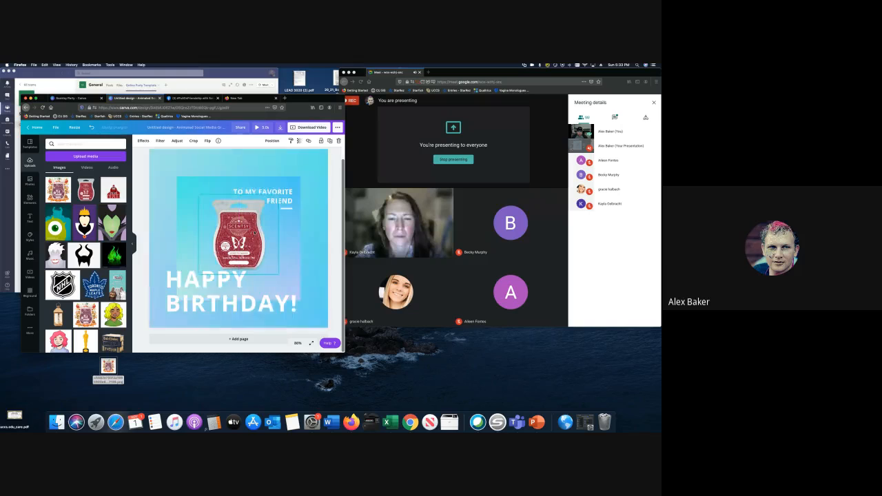
pyautogui.click(30, 255)
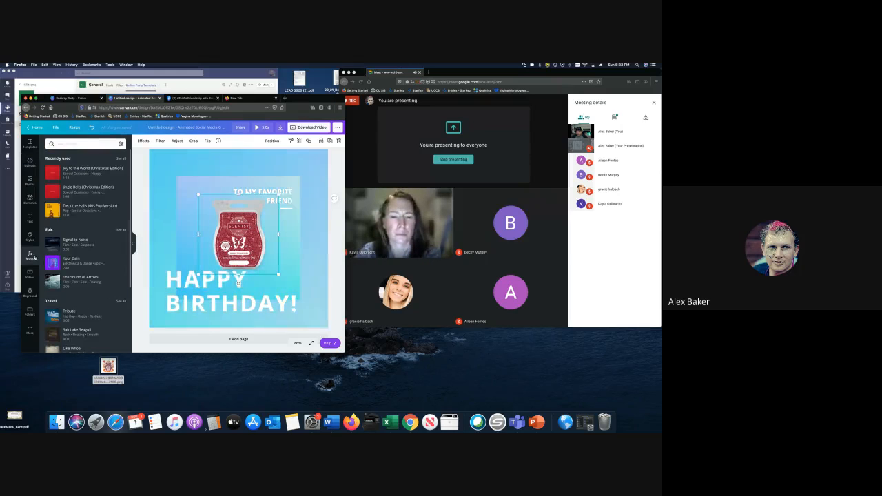
pyautogui.scroll(-3, 72, 213)
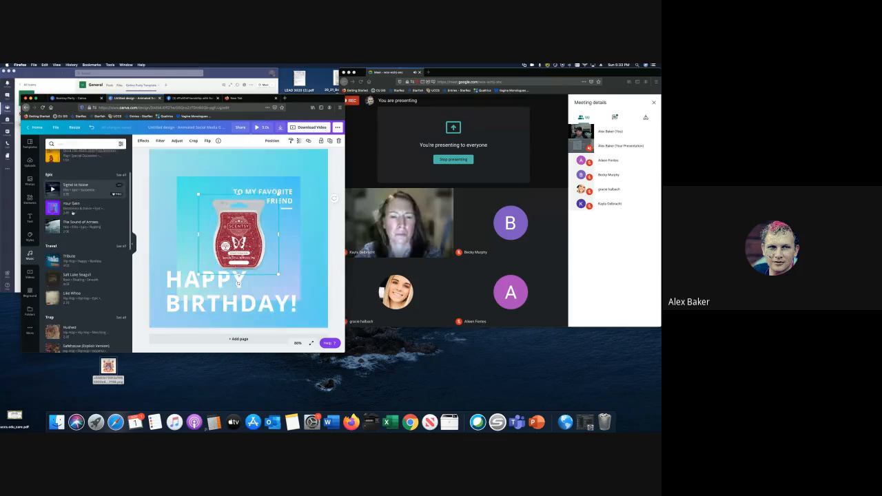
pyautogui.scroll(-5, 73, 214)
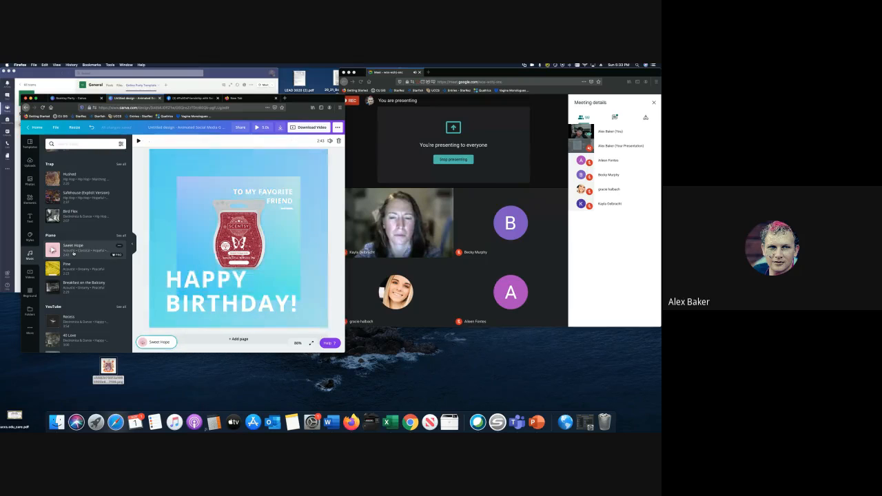
pyautogui.click(74, 254)
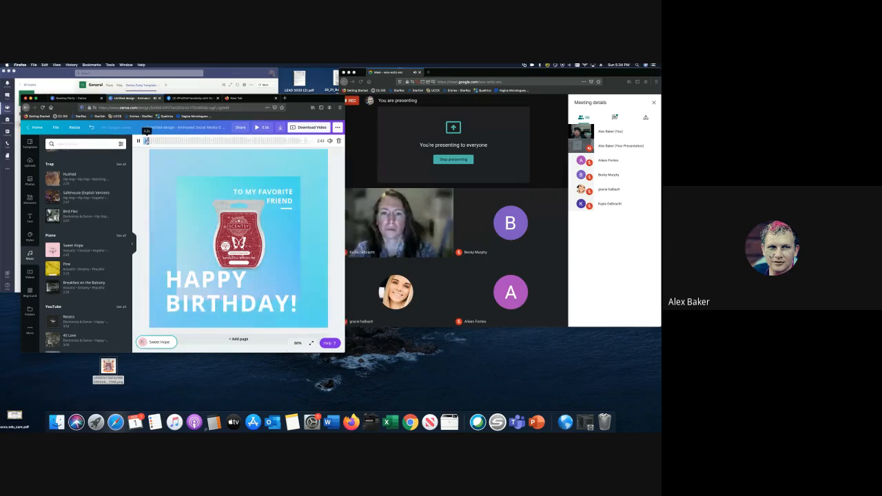
pyautogui.click(157, 142)
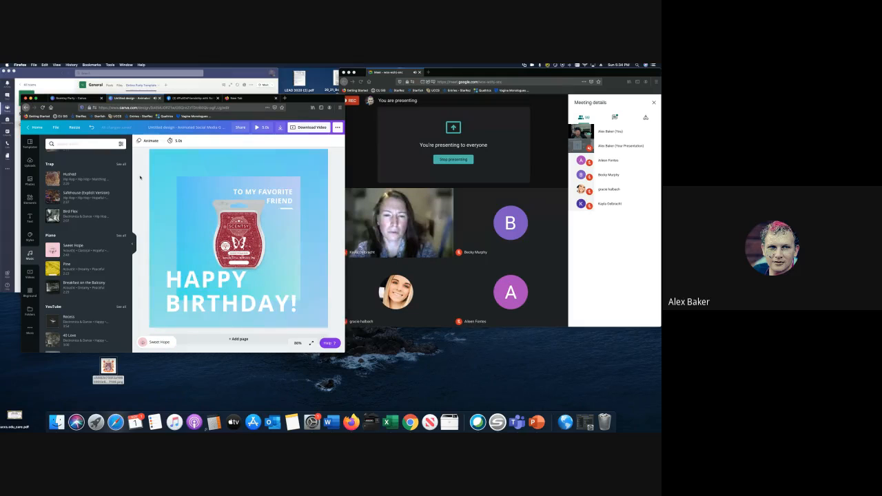
pyautogui.click(147, 141)
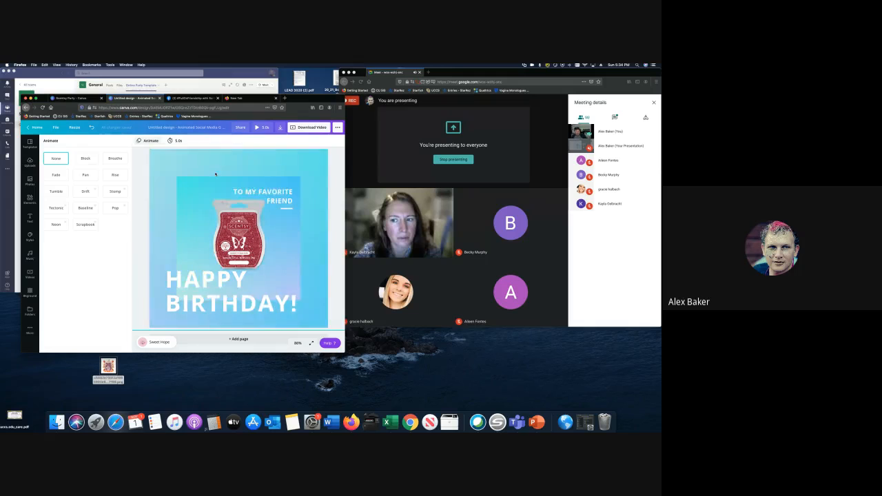
# - Preview the Pan, Rise, Tumble and Baseline page animations on the post
pyautogui.click(91, 177)
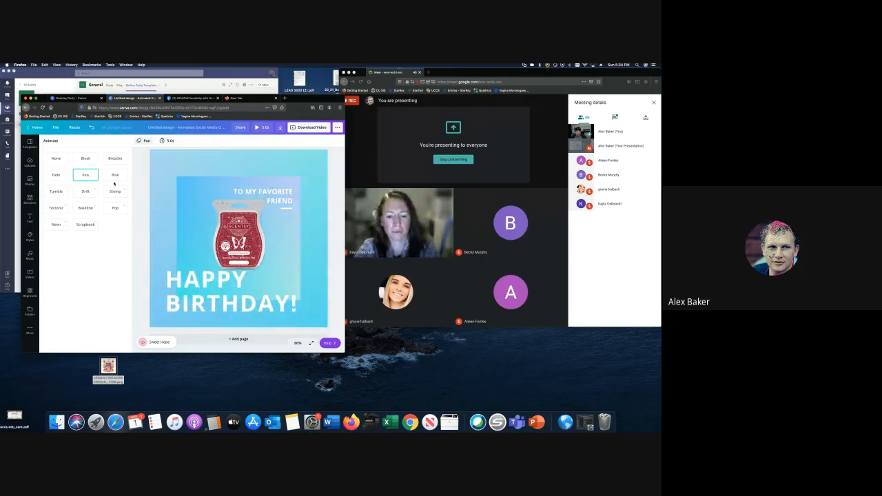
pyautogui.click(112, 174)
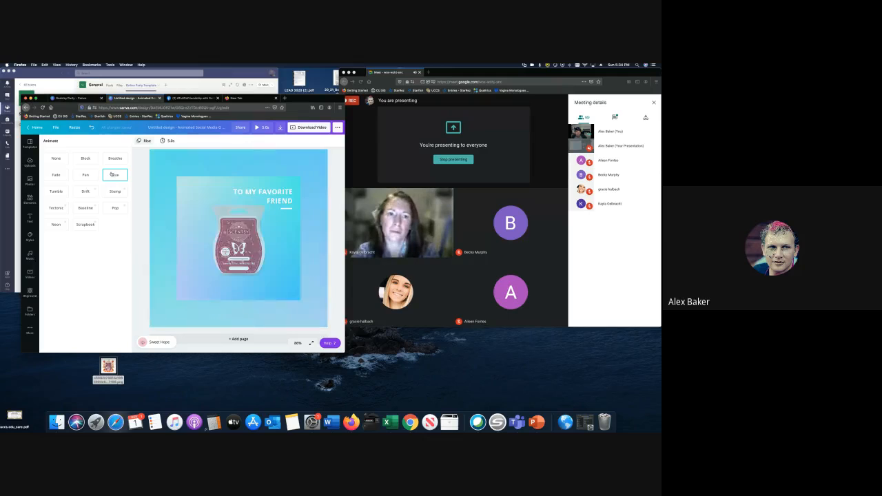
pyautogui.click(53, 196)
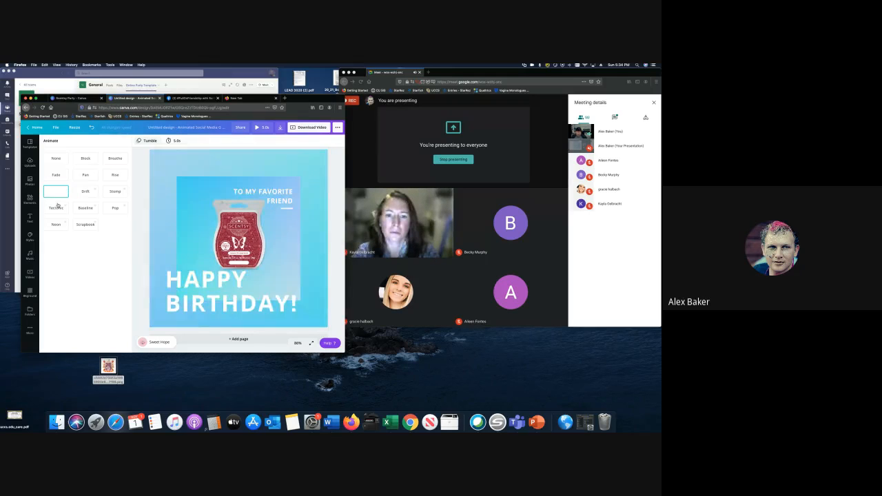
pyautogui.click(86, 207)
# - Apply the Scrapbook animation and download the post as an MP4 video
pyautogui.click(85, 225)
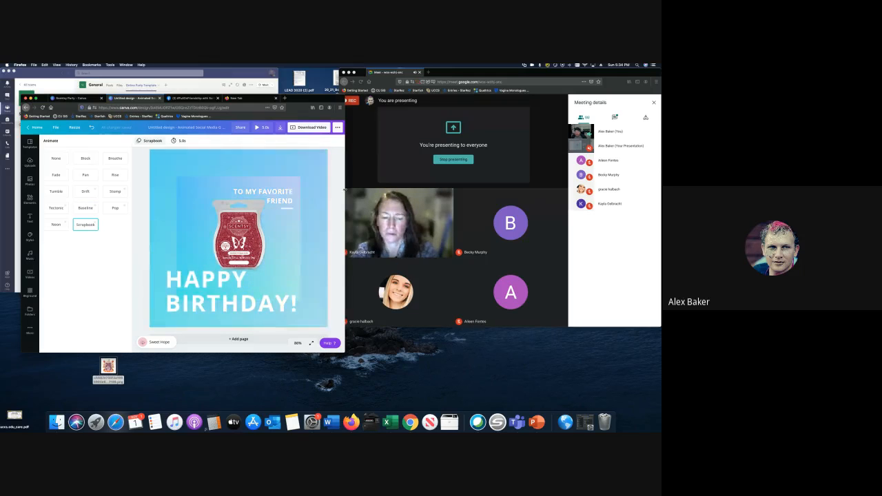
pyautogui.click(307, 127)
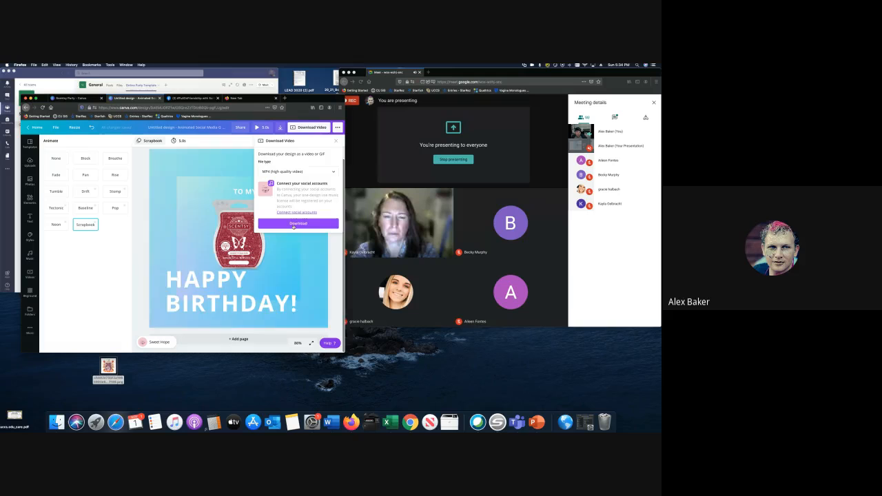
pyautogui.click(293, 225)
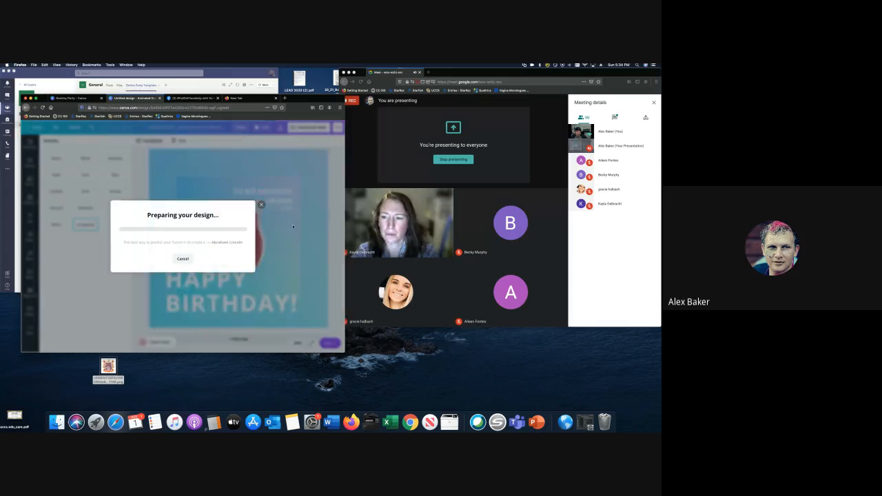
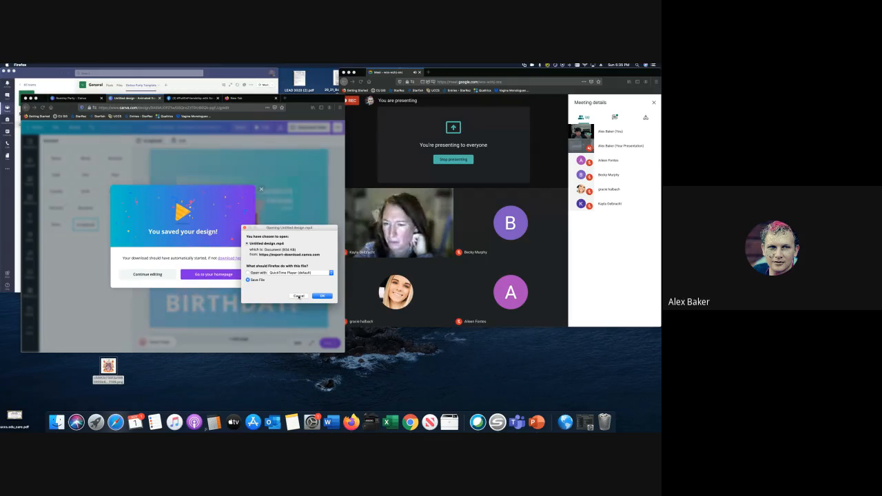
# - Cancel the MP4 download, close the Untitled design tab and return to the Scentsy Party folder
pyautogui.click(299, 296)
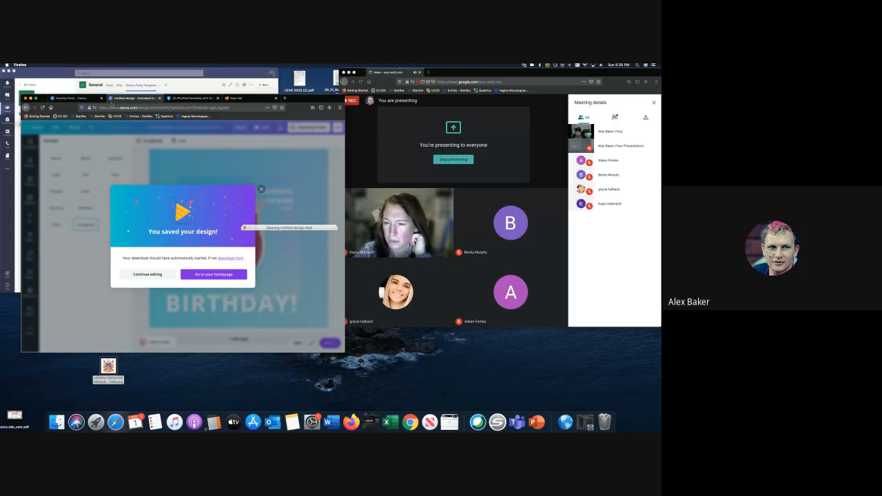
pyautogui.press('super+w')
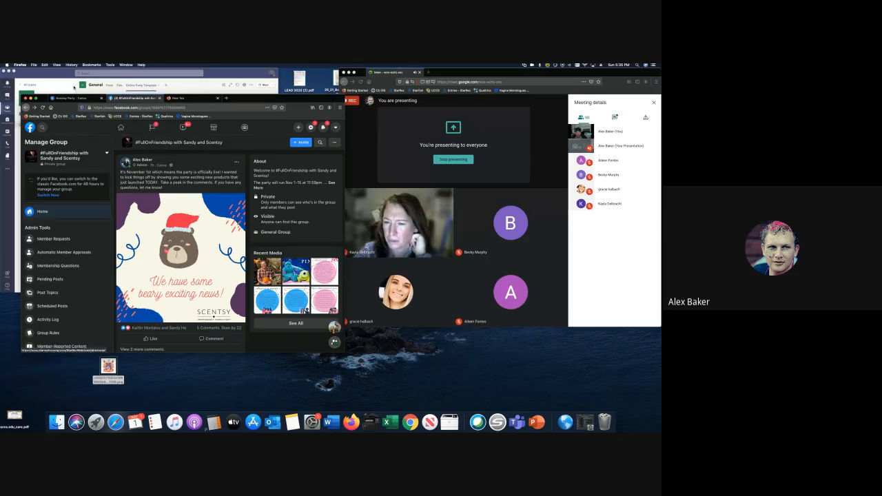
pyautogui.hotkey('ctrl', 'shift', 'Tab')
# - Bring up the My Scentsy Wish List flyer from the Scentsy Party folder and show its ••• sharing menu
pyautogui.scroll(-2, 215, 214)
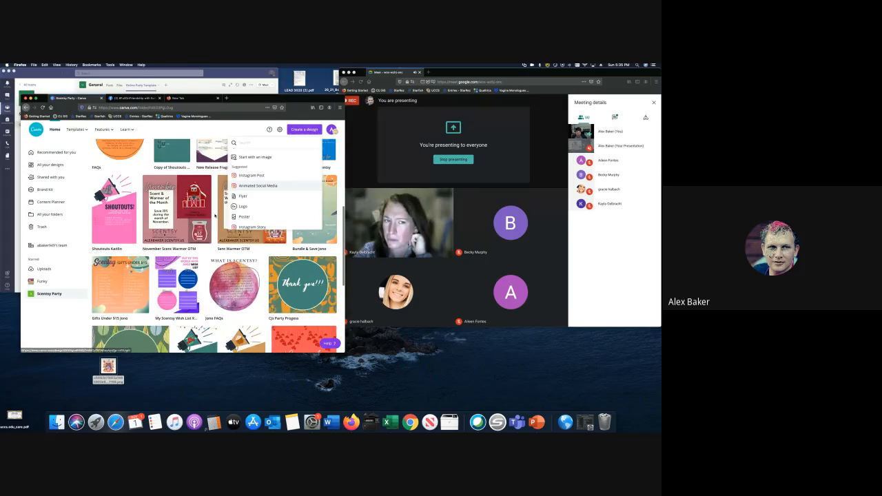
pyautogui.scroll(5, 234, 227)
pyautogui.scroll(-3, 277, 251)
pyautogui.scroll(-5, 278, 251)
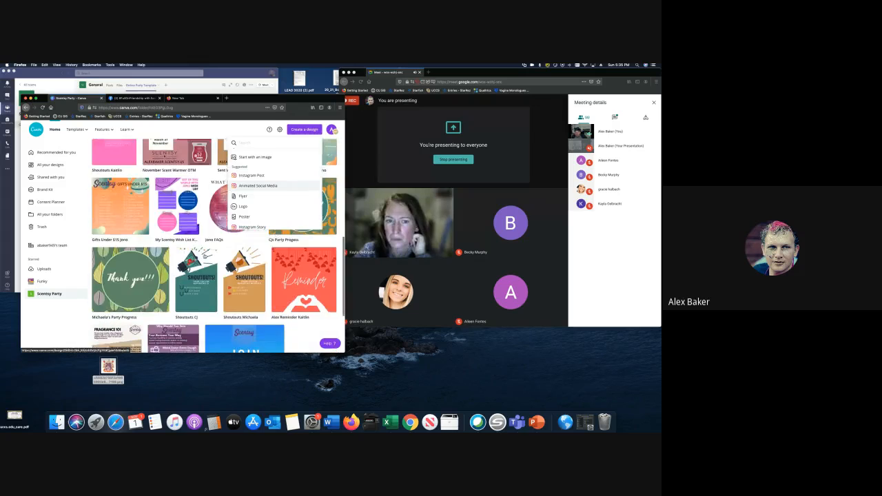
pyautogui.click(178, 212)
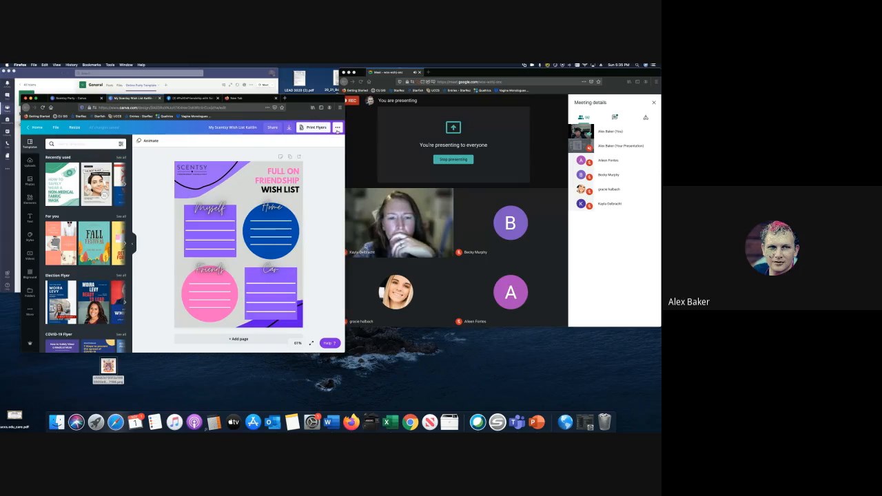
pyautogui.click(337, 128)
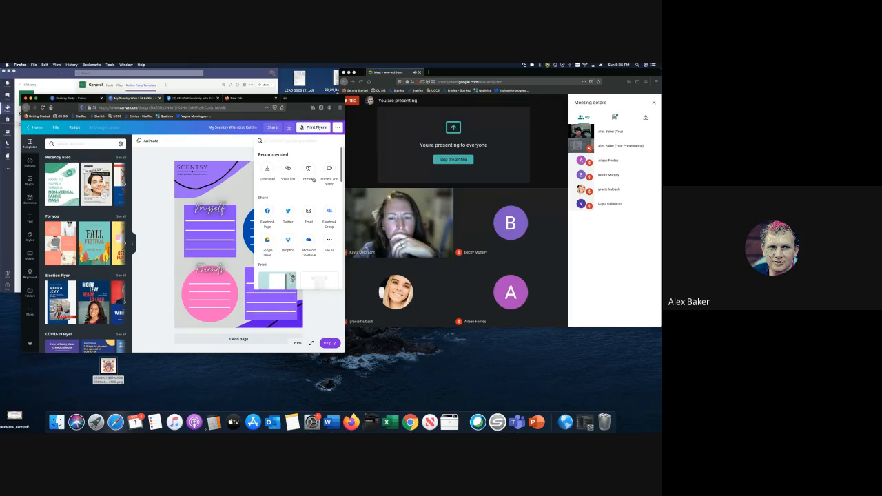
# - Share the flyer to the FullOnFriendship Facebook group with the caption 'Here's a wishlist.'
pyautogui.scroll(-2, 312, 184)
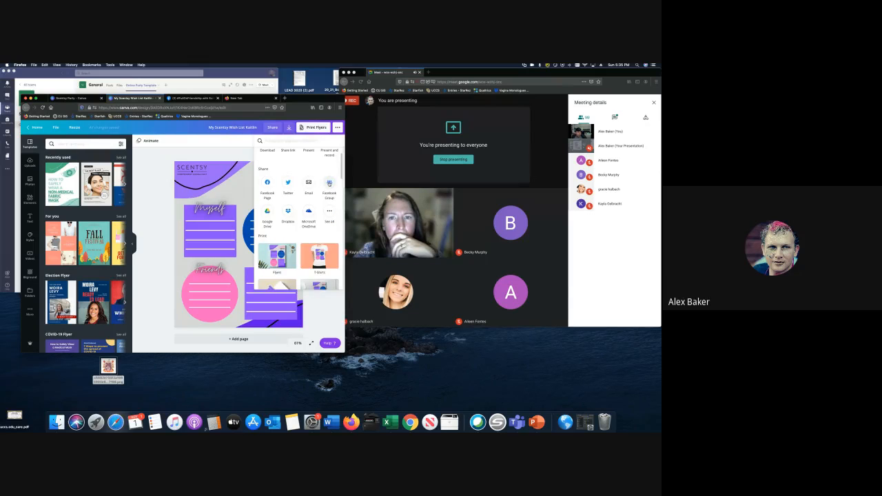
pyautogui.click(329, 182)
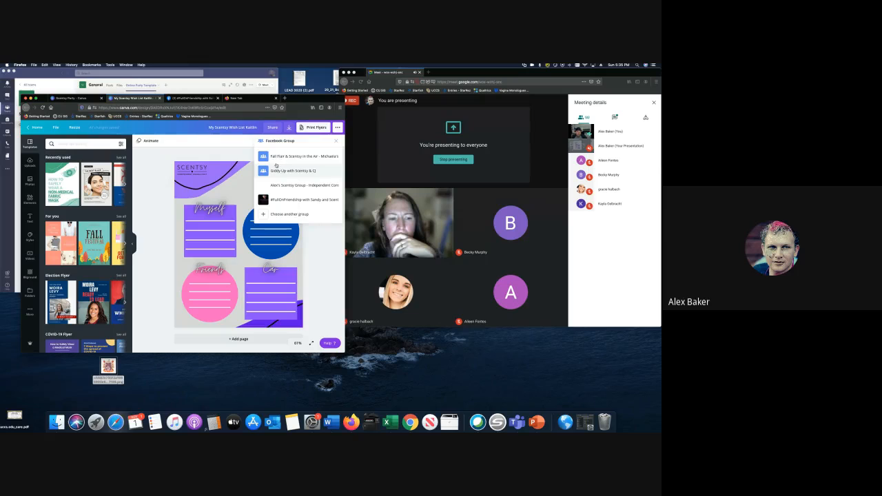
pyautogui.click(287, 200)
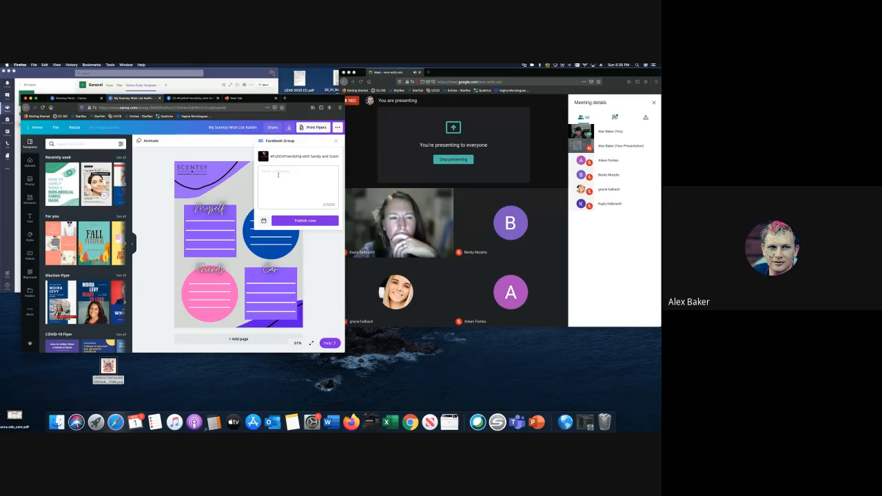
pyautogui.write("Here's a wi")
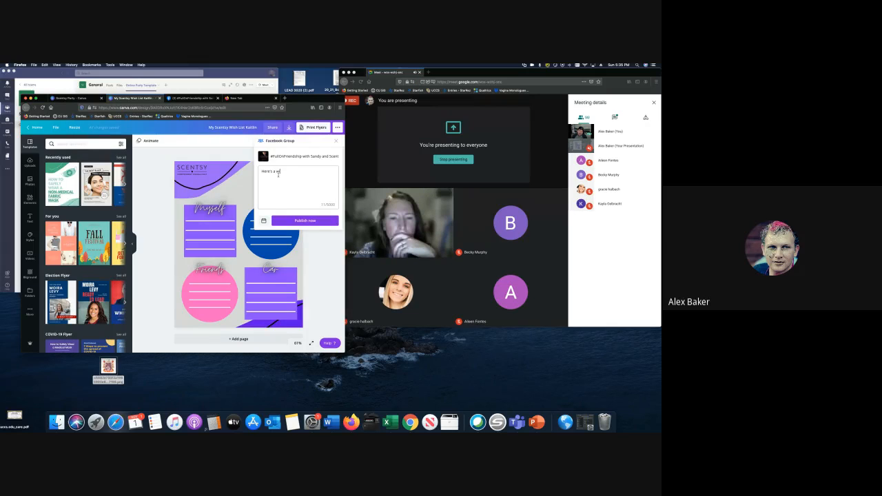
pyautogui.write('shlist.')
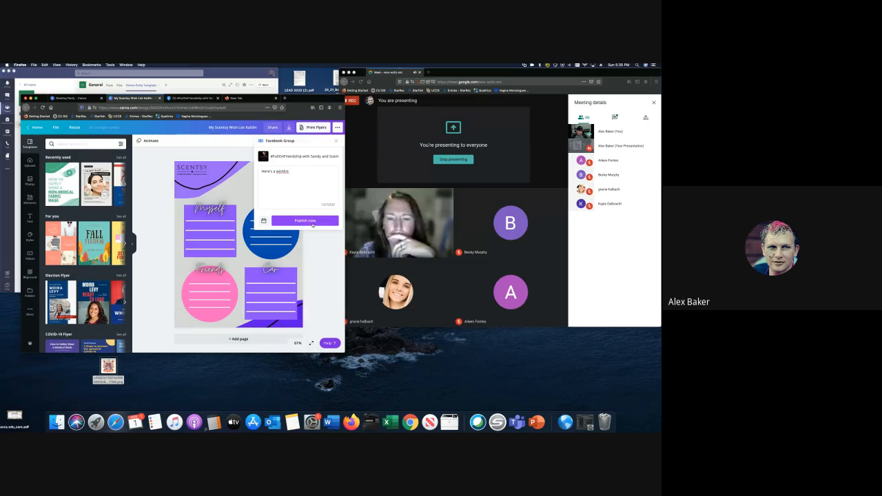
# - Schedule the Facebook group post for Wednesday, November 4 at 6:35 PM
pyautogui.click(263, 221)
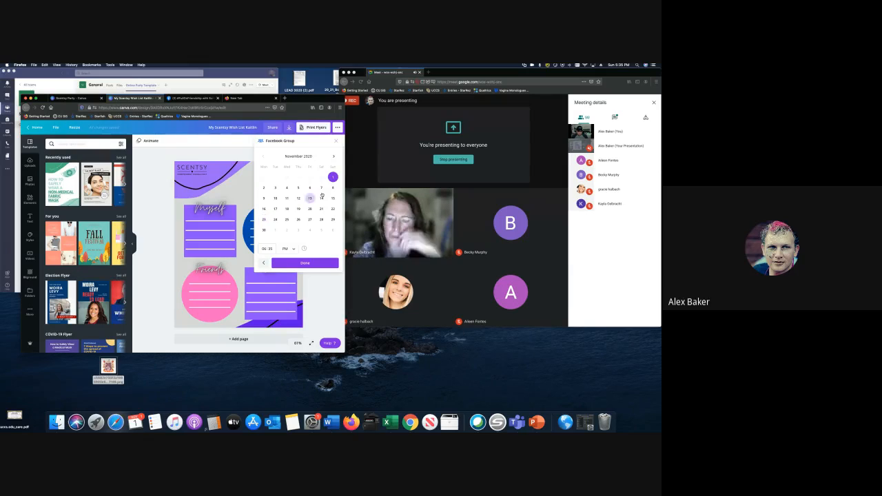
pyautogui.click(263, 189)
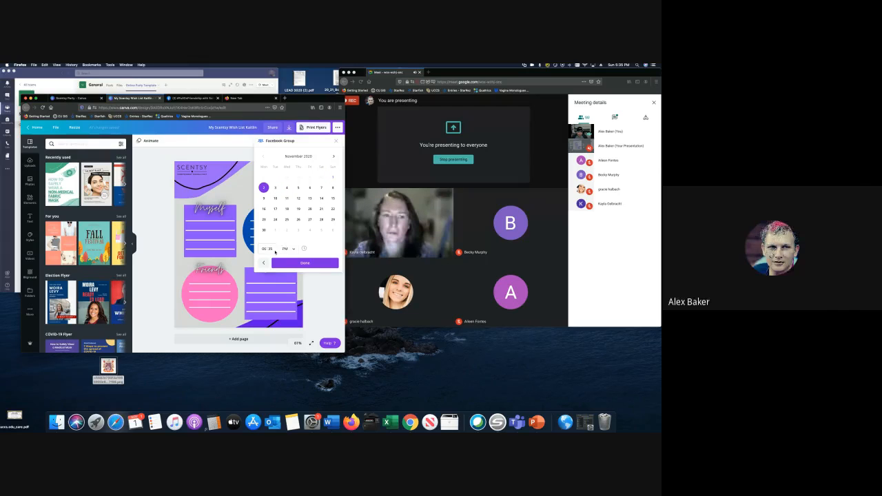
pyautogui.click(288, 188)
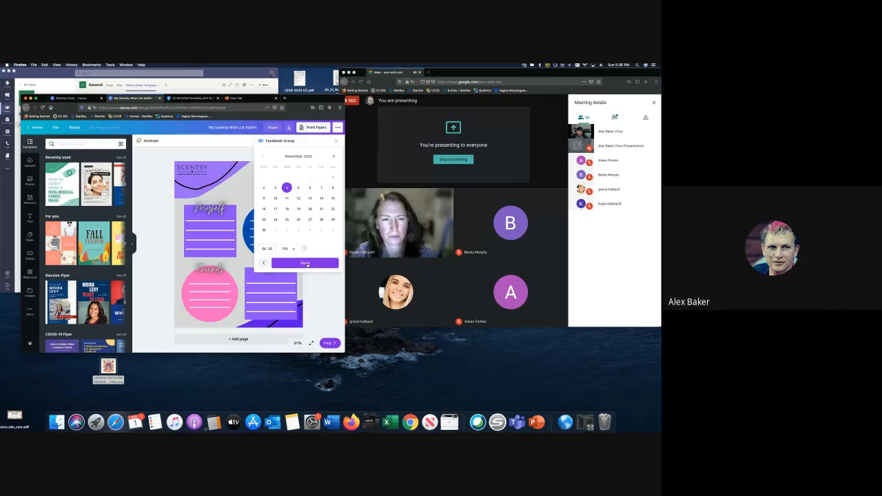
pyautogui.click(307, 264)
pyautogui.click(301, 232)
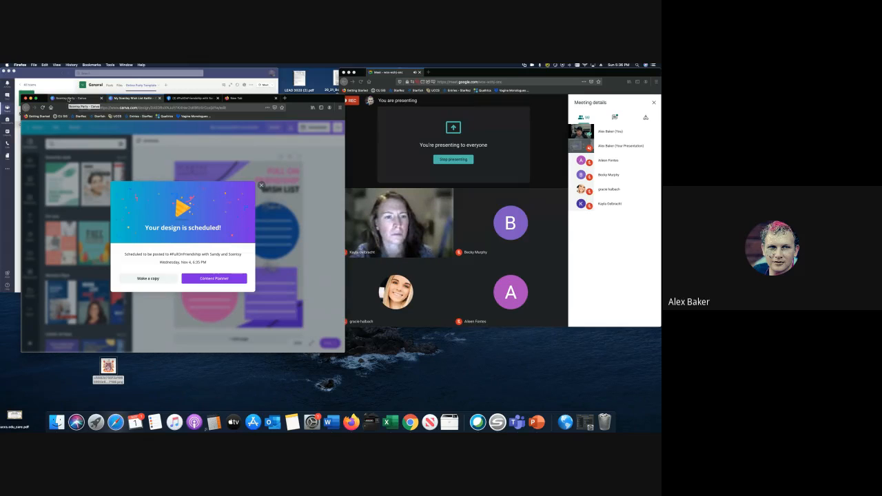
pyautogui.click(261, 186)
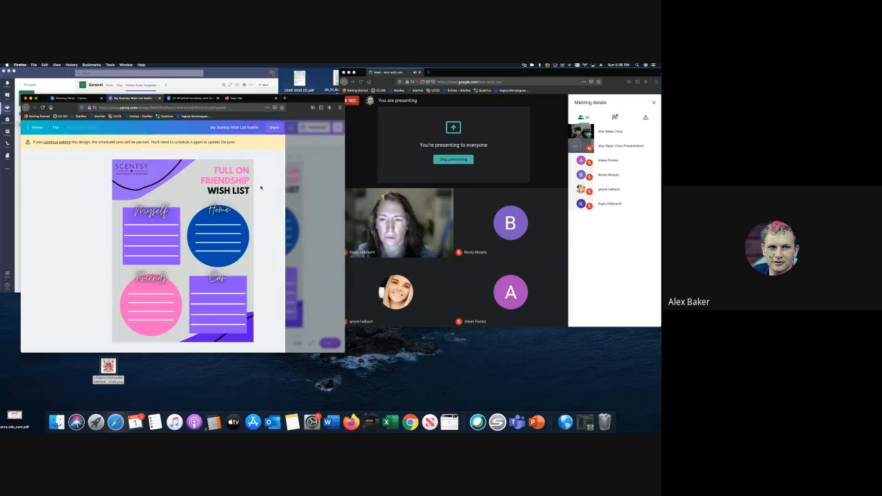
# - View the November 4 wish list post details in the November 2020 Content Planner
pyautogui.click(71, 98)
pyautogui.click(61, 202)
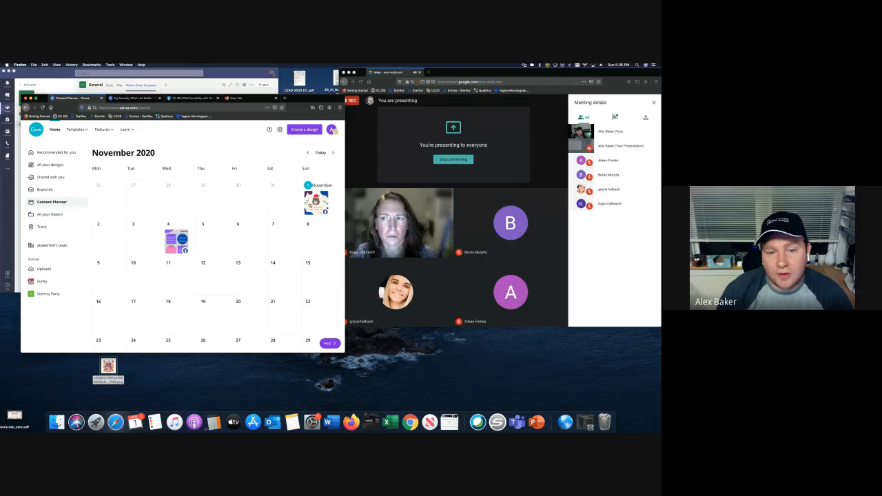
pyautogui.scroll(-2, 241, 244)
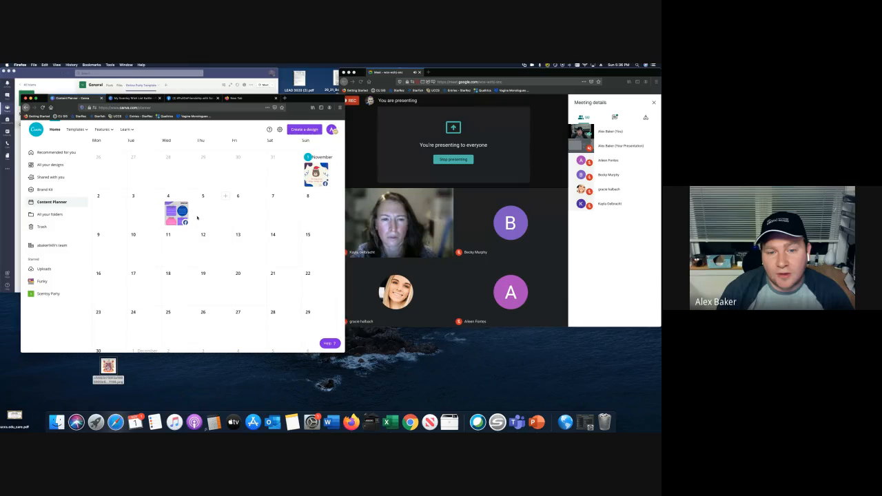
pyautogui.click(185, 223)
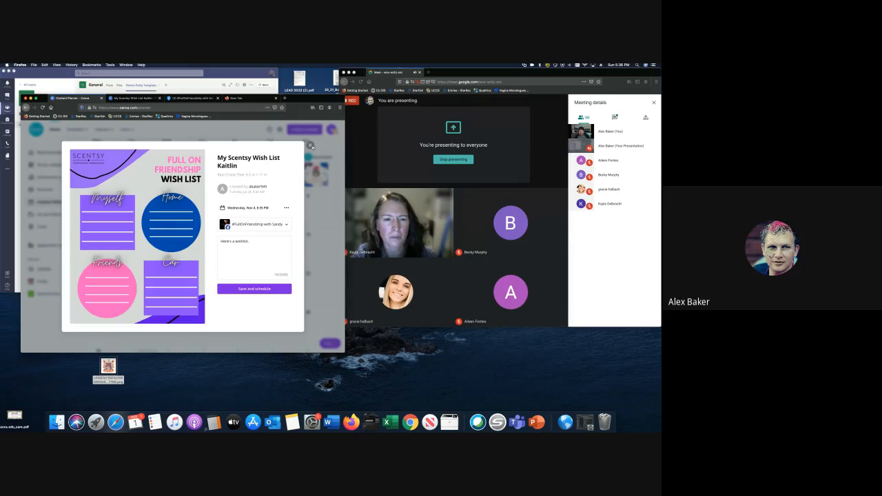
# - Close the post details and reopen the scheduled wish list flyer from All your designs
pyautogui.click(311, 146)
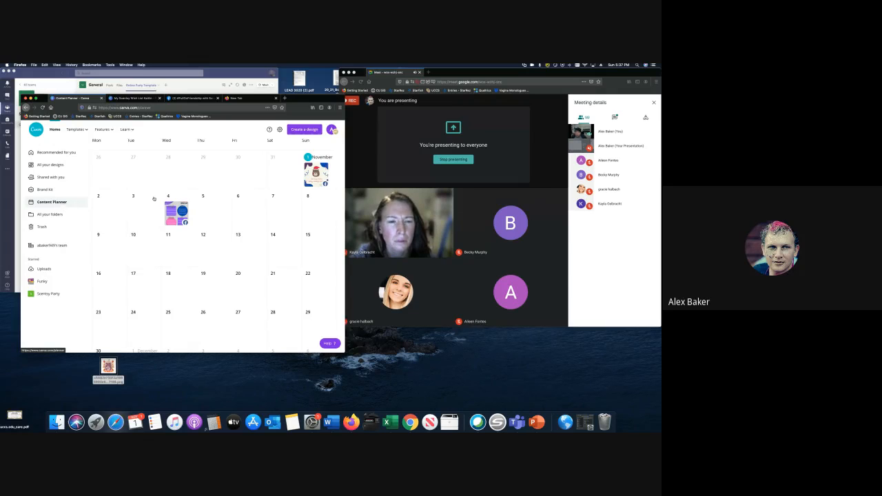
pyautogui.click(59, 168)
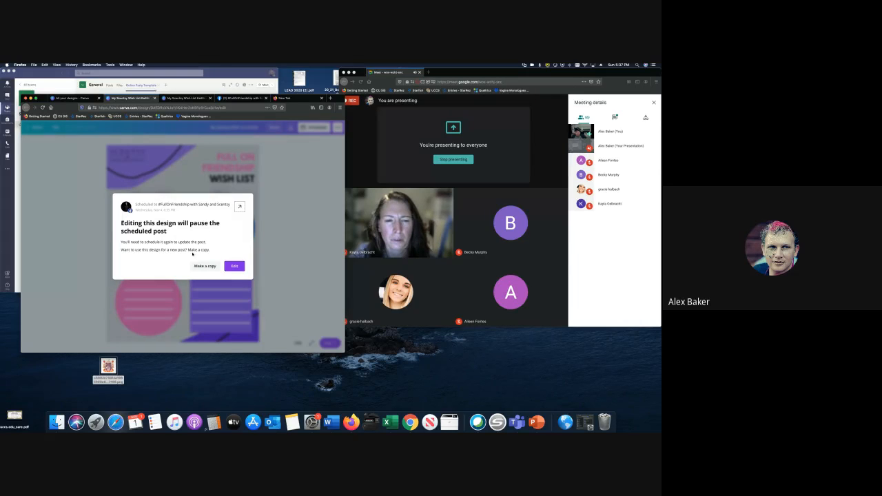
# - Copy the scheduled design and apply the pink and purple Trending style with Shrikhand headings
pyautogui.click(205, 267)
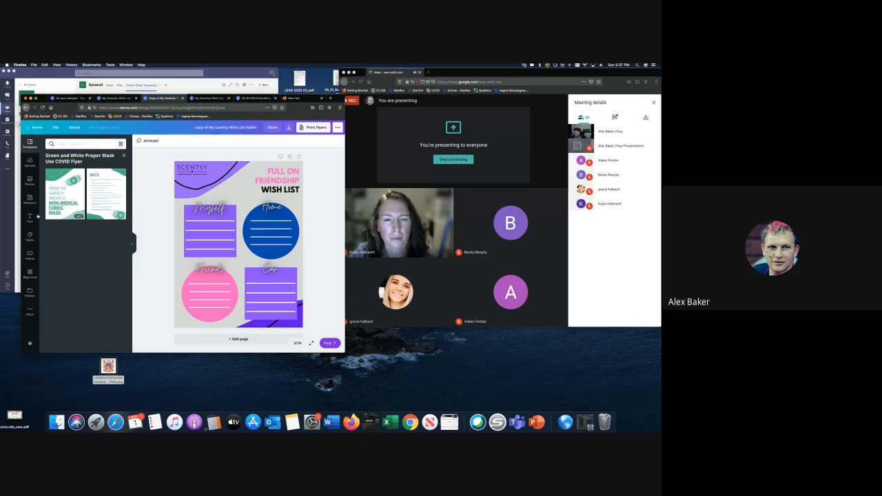
pyautogui.click(30, 237)
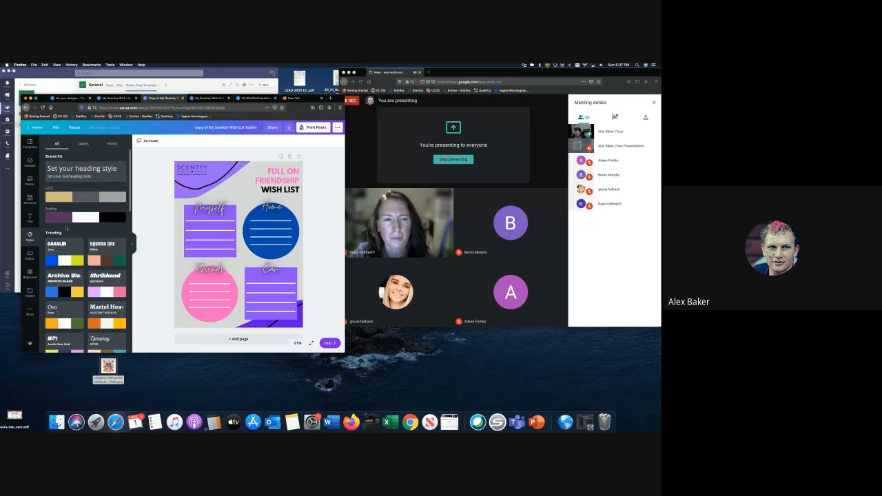
pyautogui.scroll(-2, 62, 230)
pyautogui.scroll(-4, 83, 219)
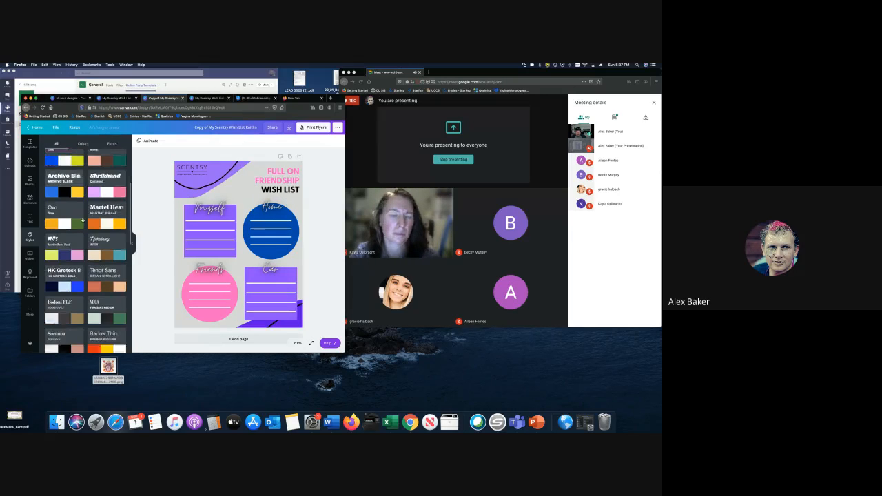
pyautogui.scroll(-2, 83, 220)
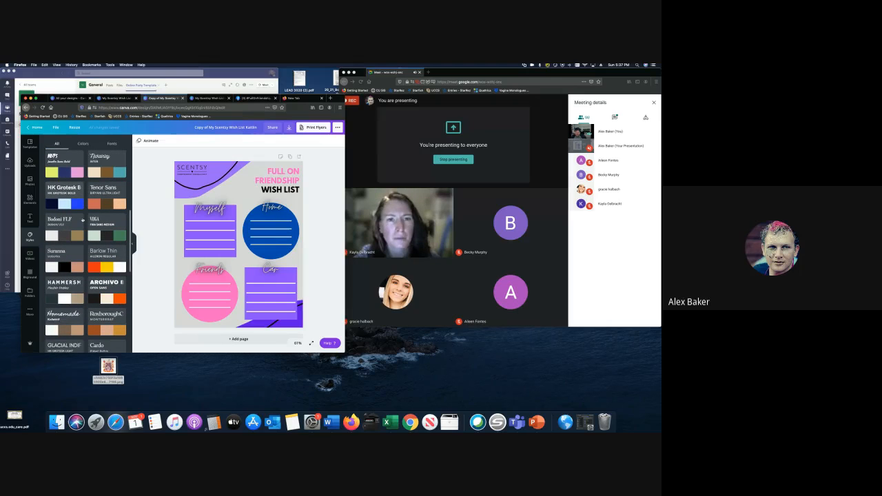
pyautogui.scroll(1, 82, 219)
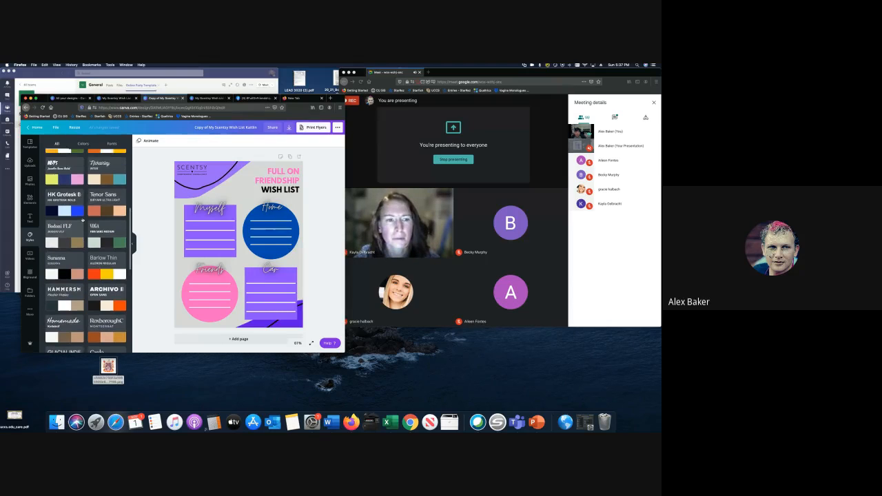
pyautogui.click(66, 199)
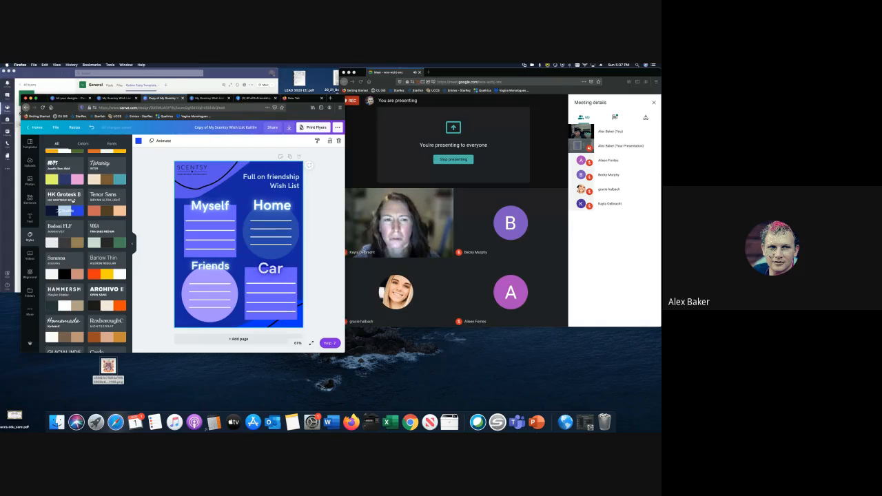
pyautogui.scroll(1, 75, 201)
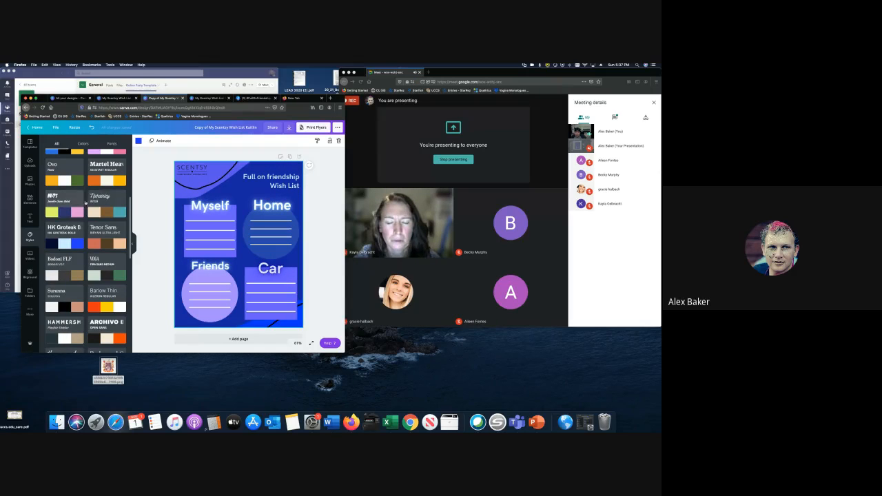
pyautogui.click(108, 201)
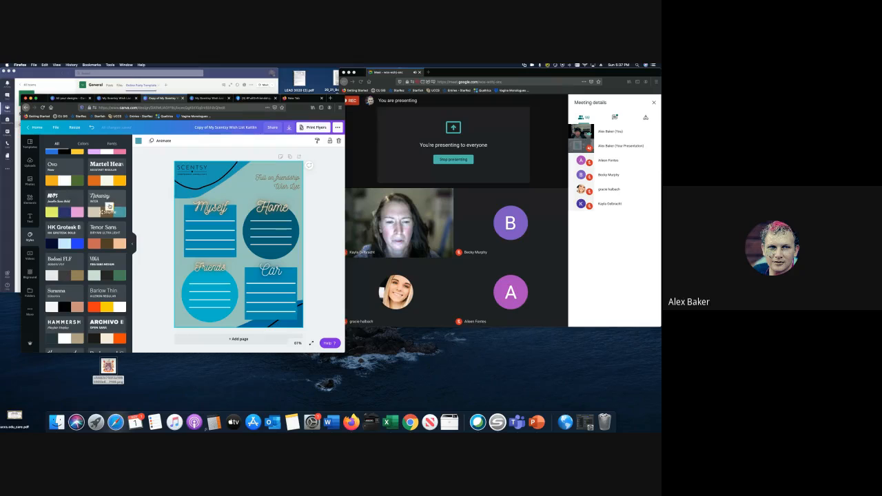
pyautogui.scroll(2, 108, 206)
pyautogui.click(109, 207)
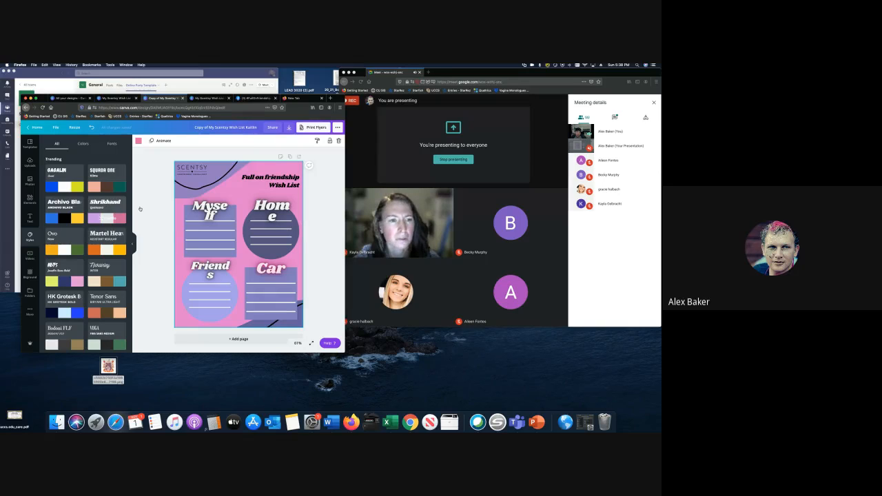
# - Shrink the Myself heading to font size 36 so it fits on one line
pyautogui.click(210, 209)
pyautogui.click(197, 141)
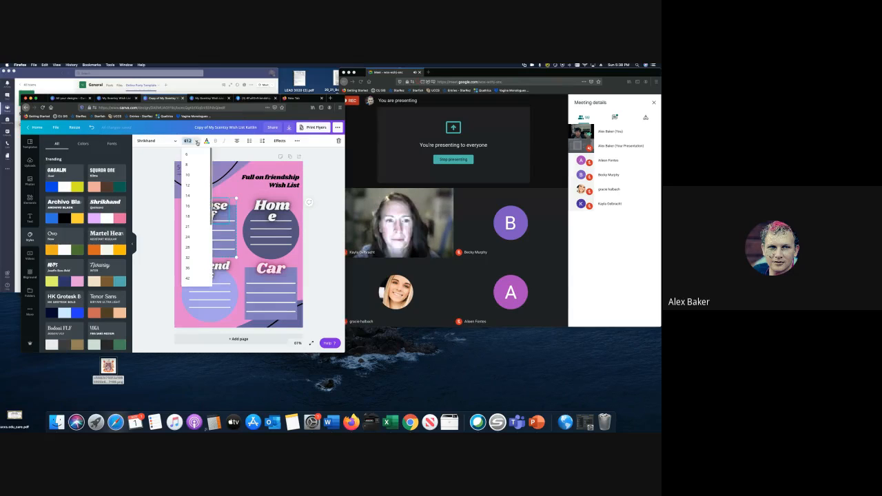
pyautogui.click(188, 267)
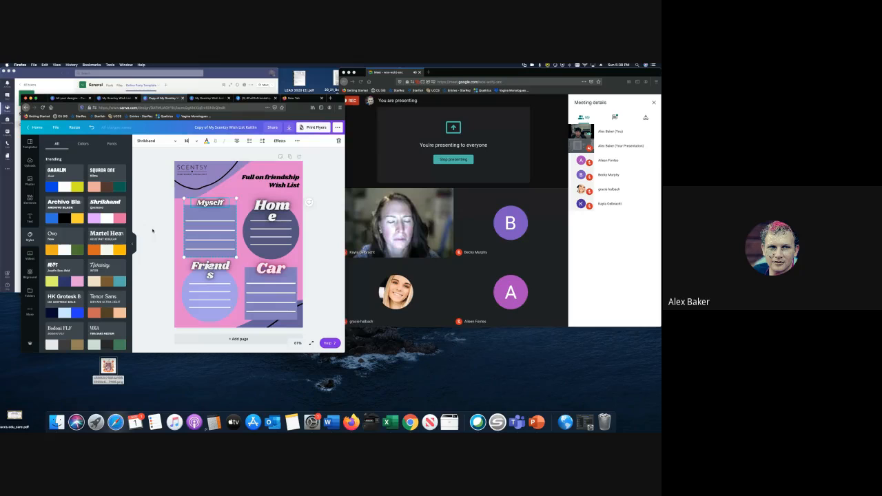
pyautogui.click(162, 236)
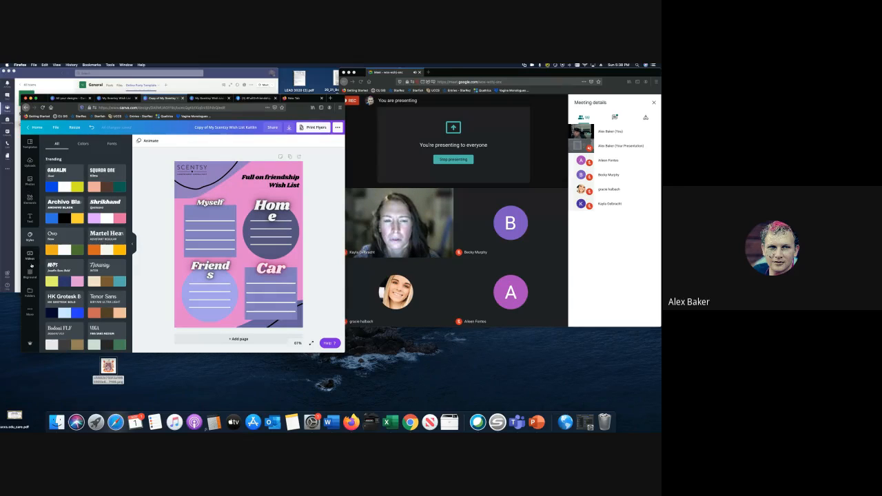
# - Browse the More, Background, Videos, Styles and Elements panels, ending on the Text options
pyautogui.click(27, 314)
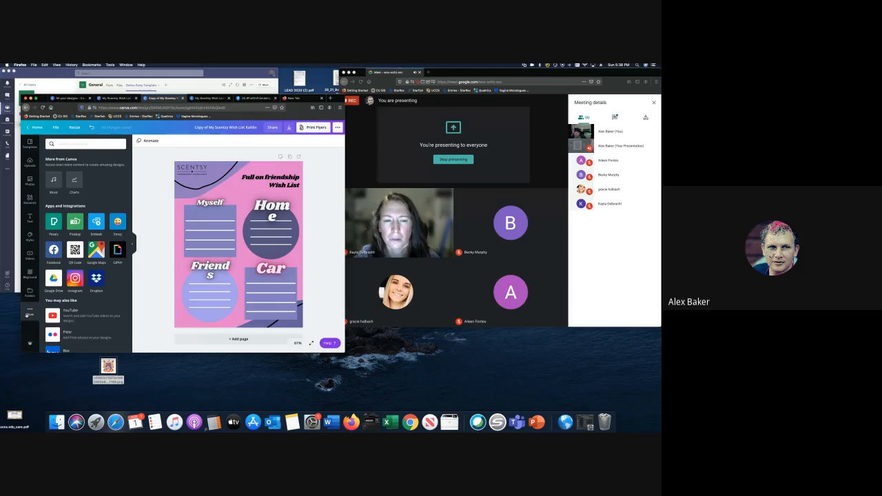
pyautogui.click(30, 274)
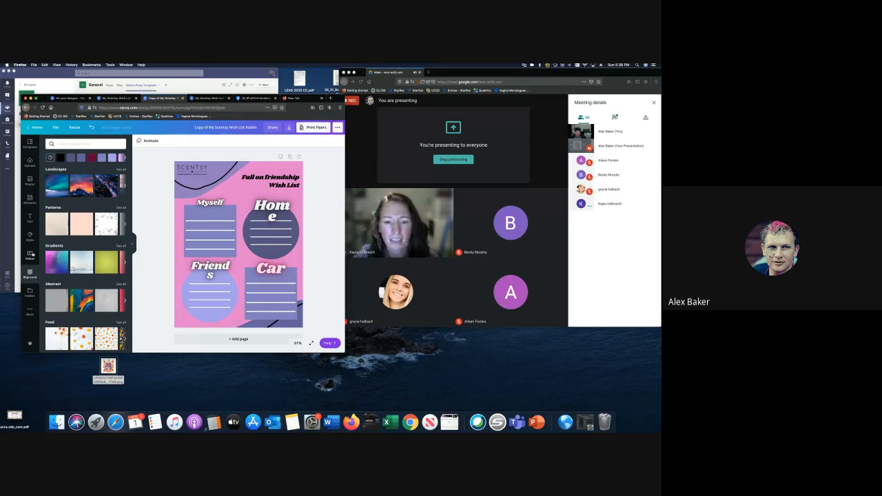
pyautogui.click(30, 255)
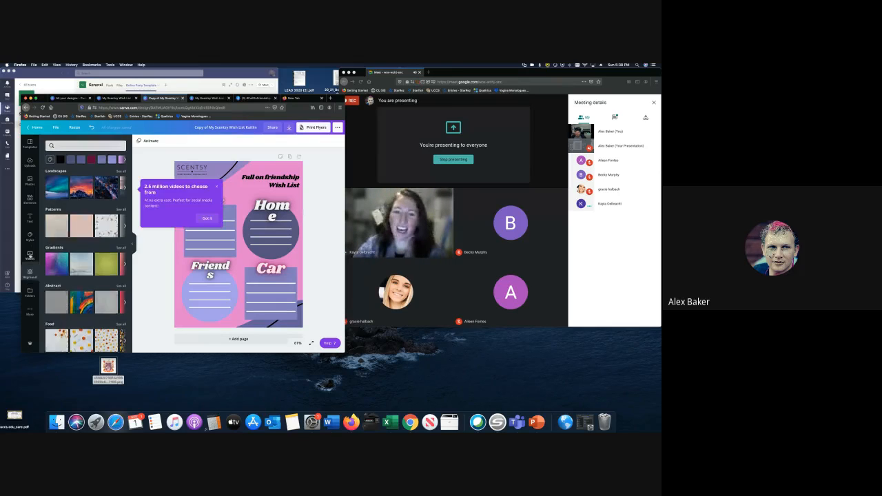
pyautogui.click(30, 236)
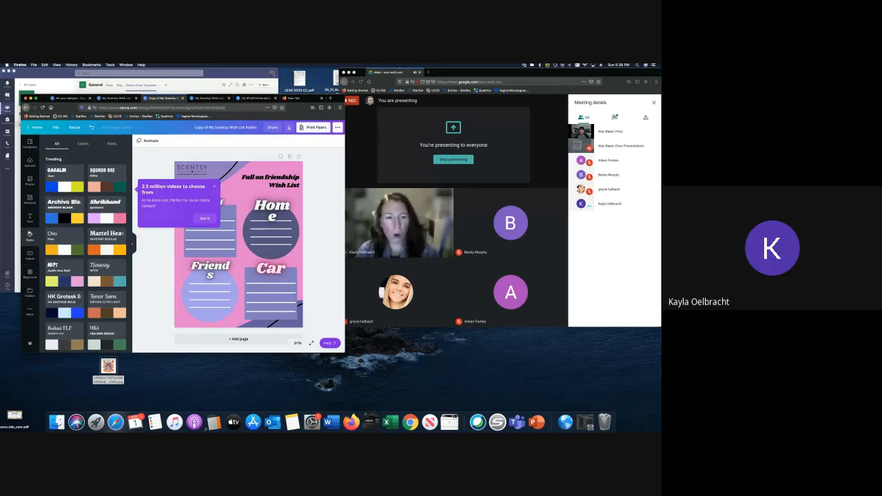
pyautogui.click(31, 218)
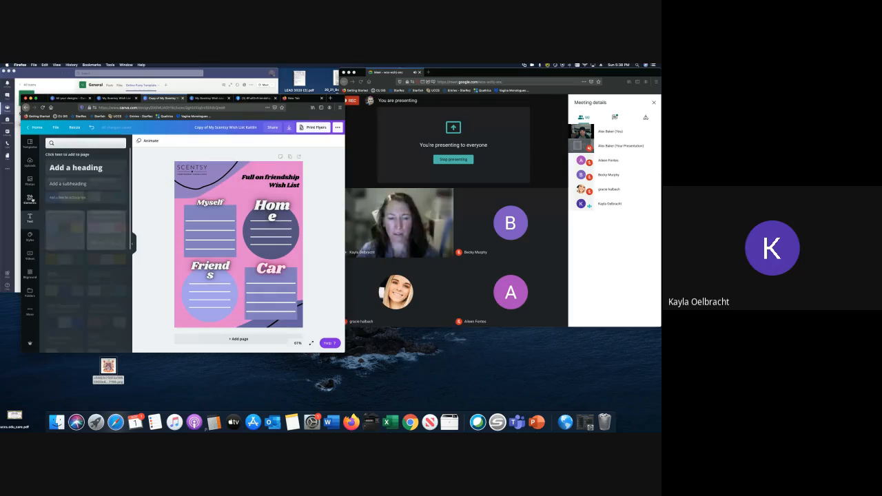
pyautogui.click(29, 199)
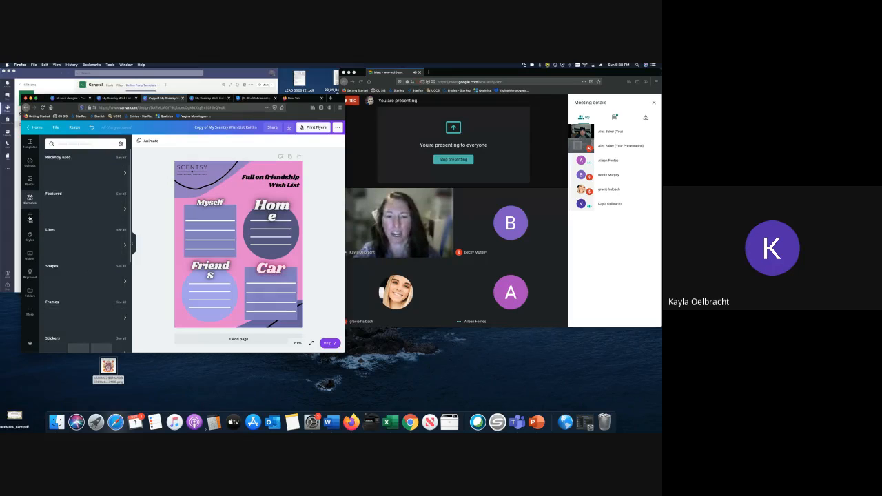
pyautogui.click(30, 218)
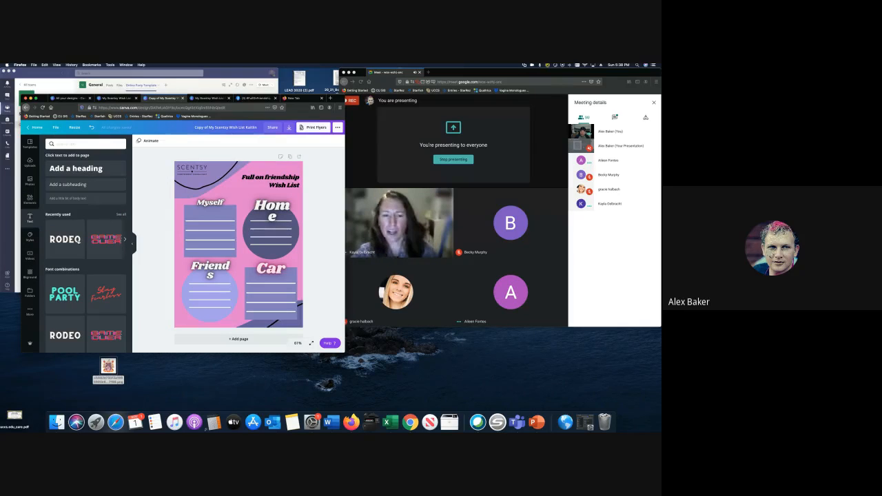
pyautogui.scroll(-3, 81, 240)
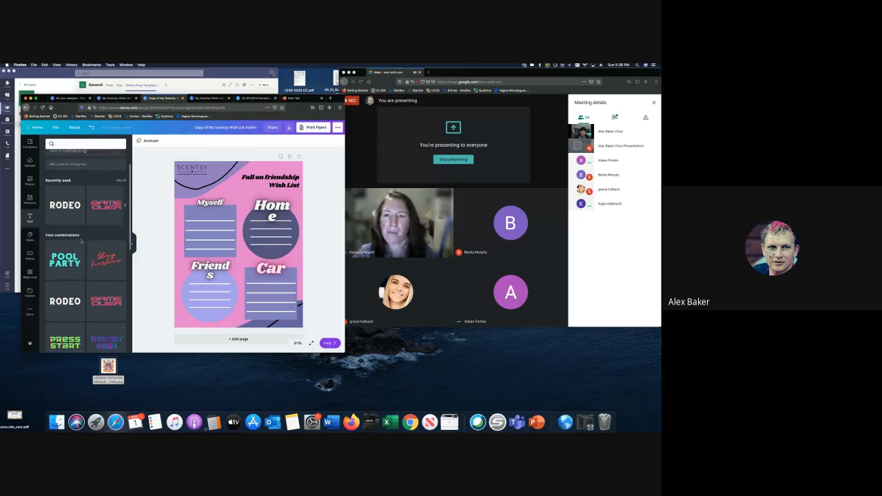
pyautogui.scroll(-4, 81, 241)
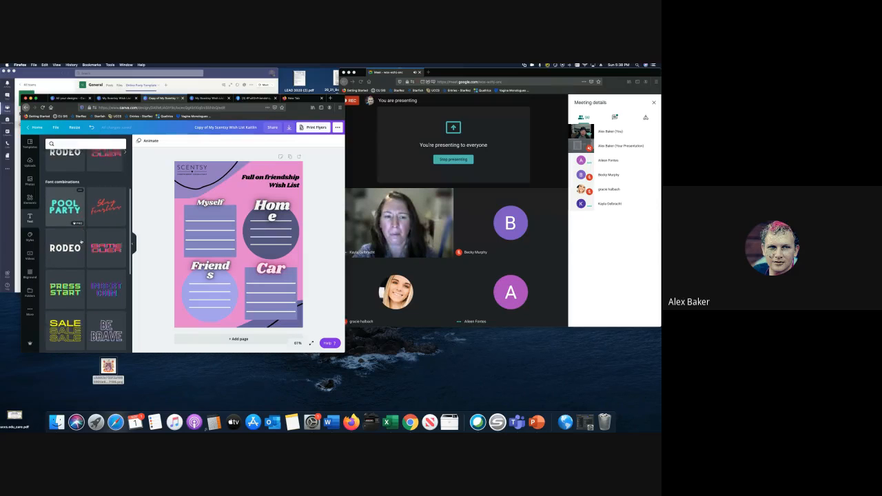
pyautogui.scroll(-5, 81, 241)
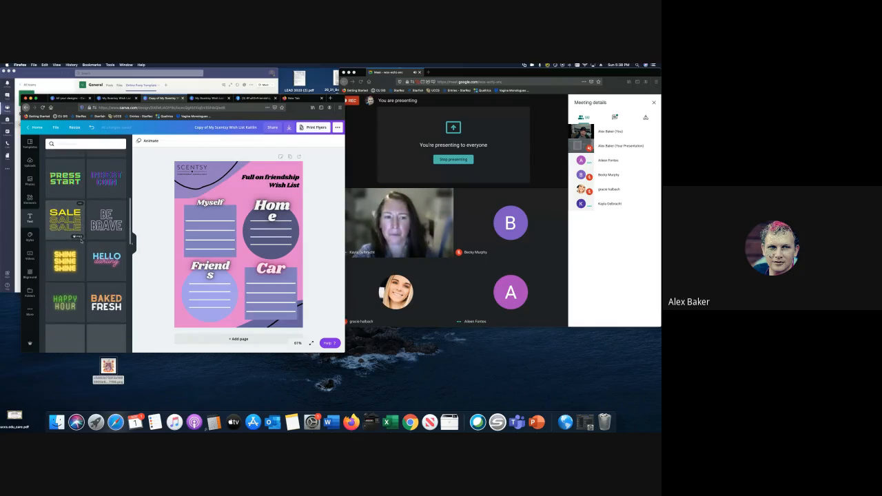
pyautogui.scroll(-7, 81, 242)
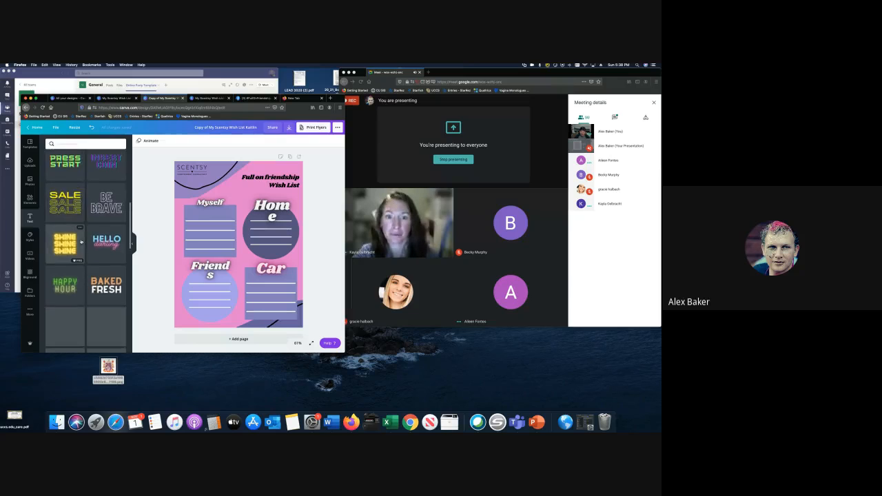
pyautogui.scroll(-2, 81, 242)
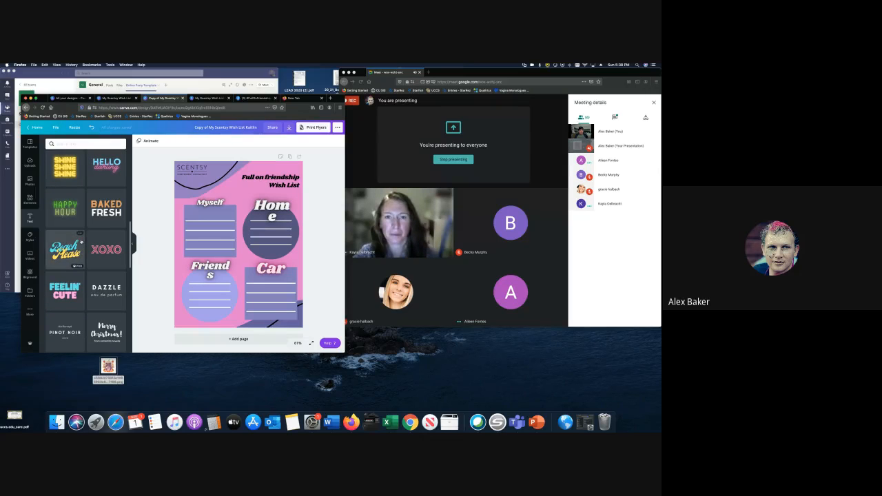
pyautogui.click(65, 249)
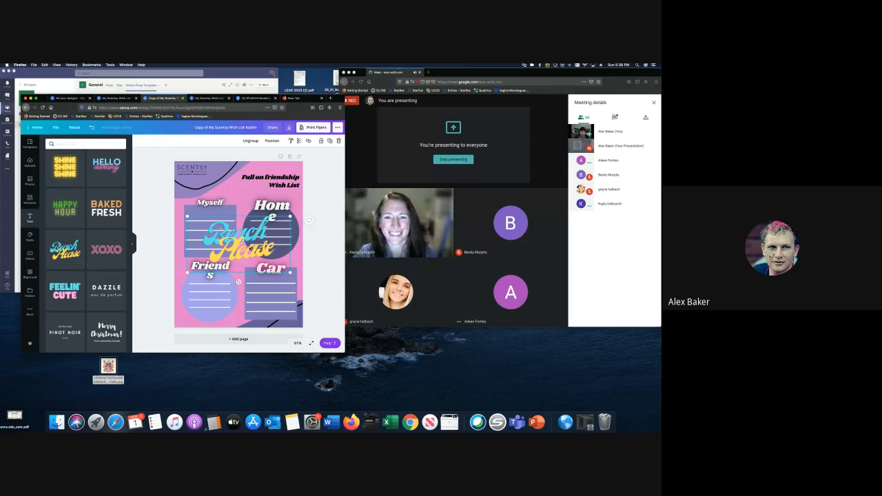
pyautogui.doubleClick(224, 234)
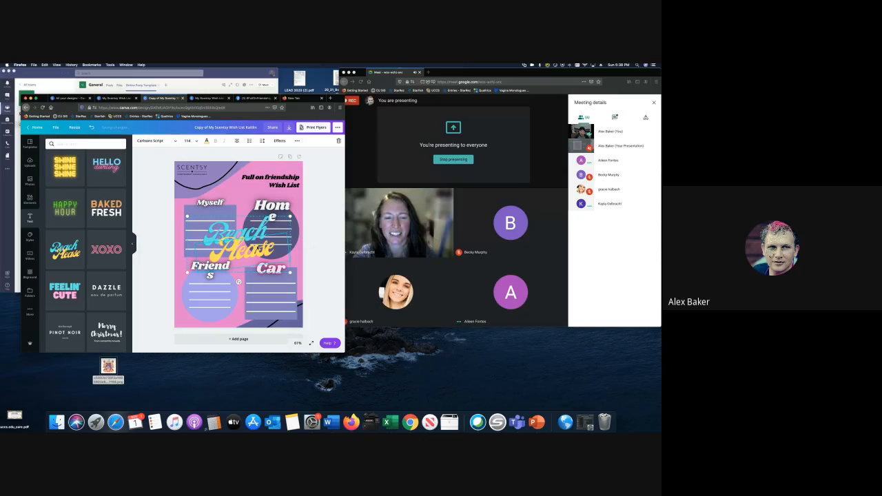
pyautogui.press('Delete')
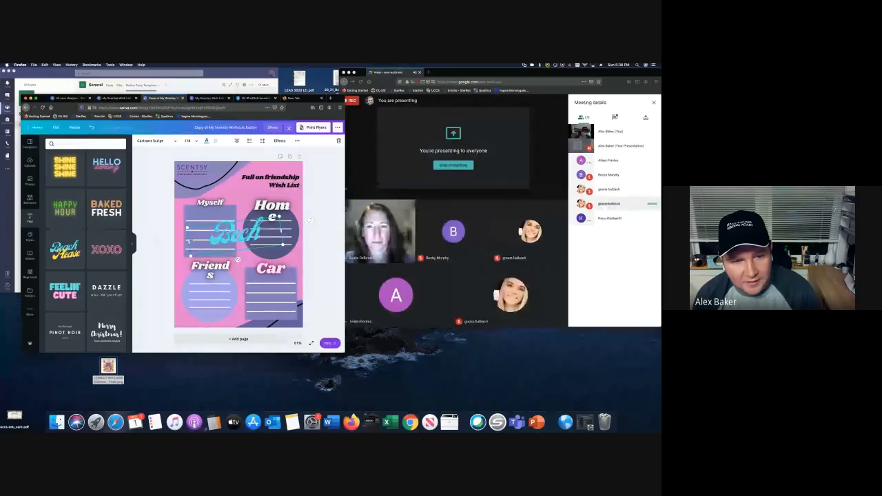
pyautogui.press('Escape')
pyautogui.click(263, 243)
pyautogui.press('Delete')
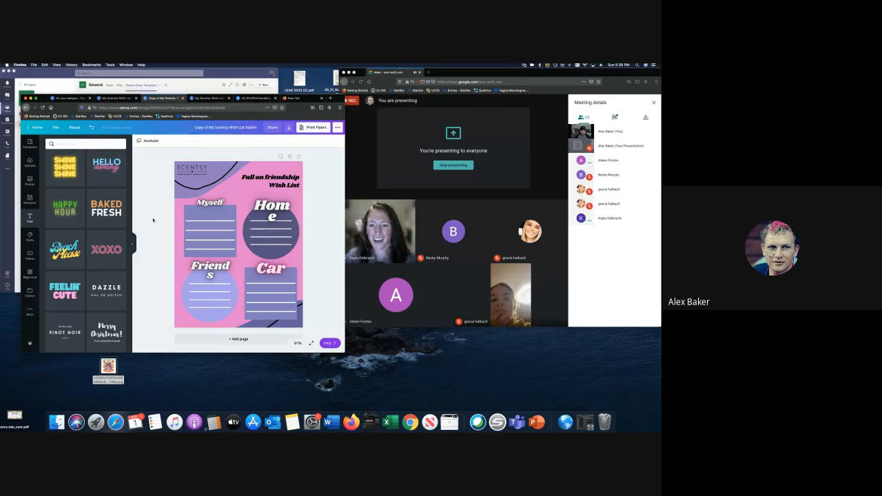
pyautogui.click(369, 187)
# - Browse the Photos and Elements libraries in the sidebar beside the restyled flyer
pyautogui.press('XF86AudioRaiseVolume')
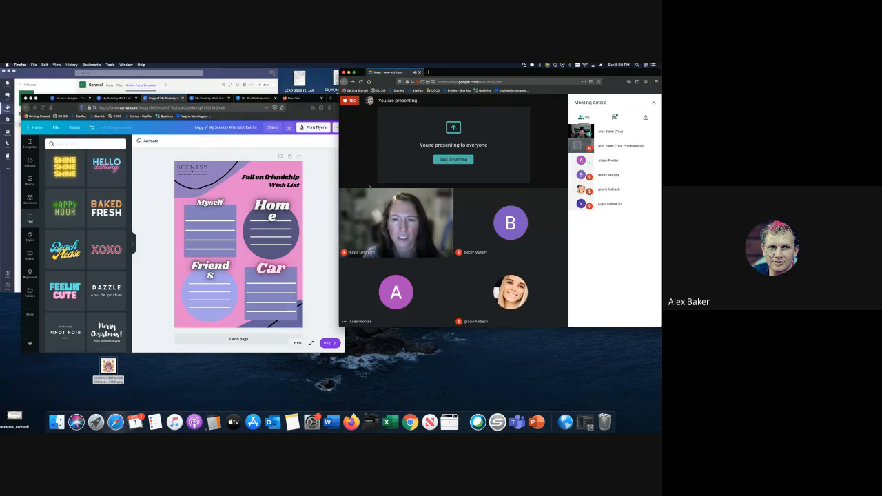
pyautogui.click(318, 195)
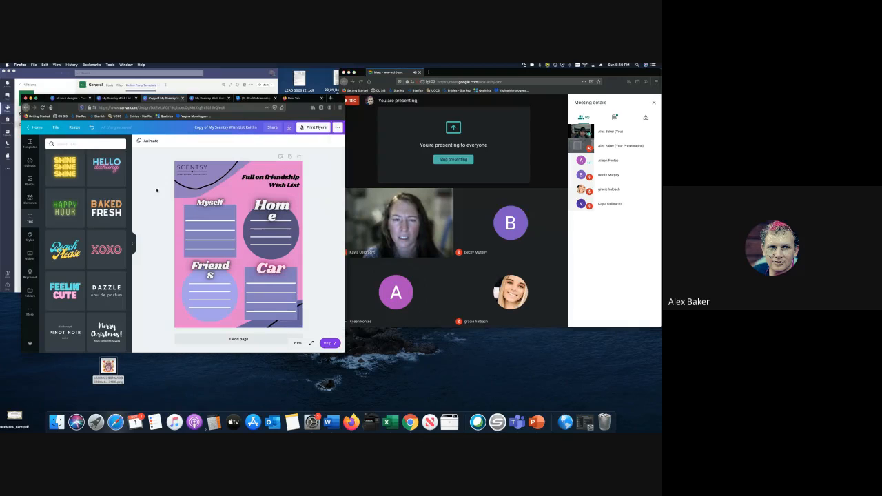
pyautogui.scroll(3, 94, 177)
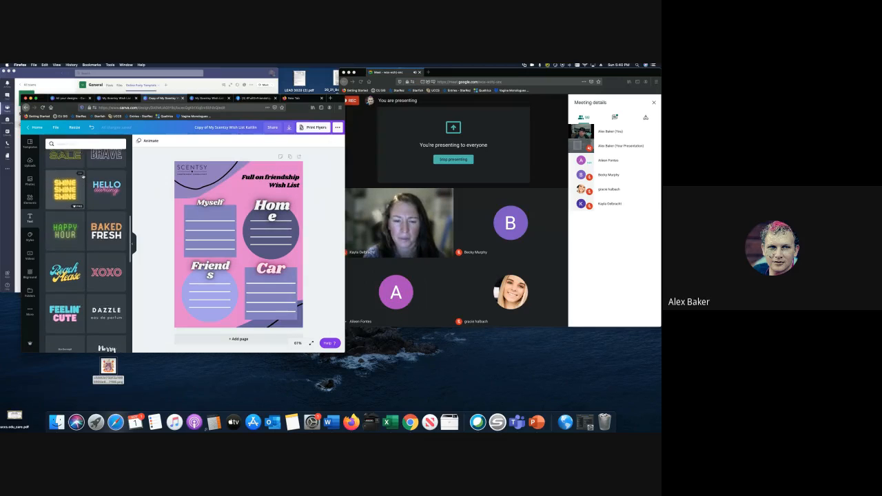
pyautogui.click(30, 180)
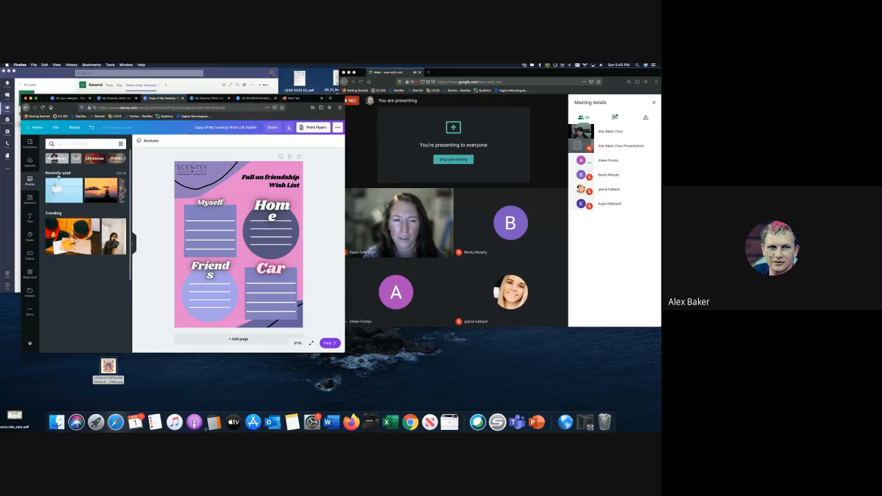
pyautogui.scroll(-2, 69, 207)
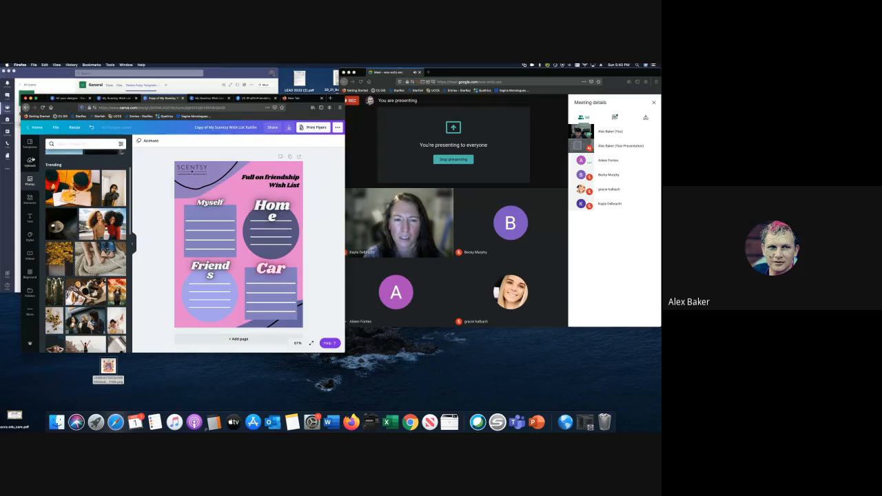
pyautogui.click(30, 200)
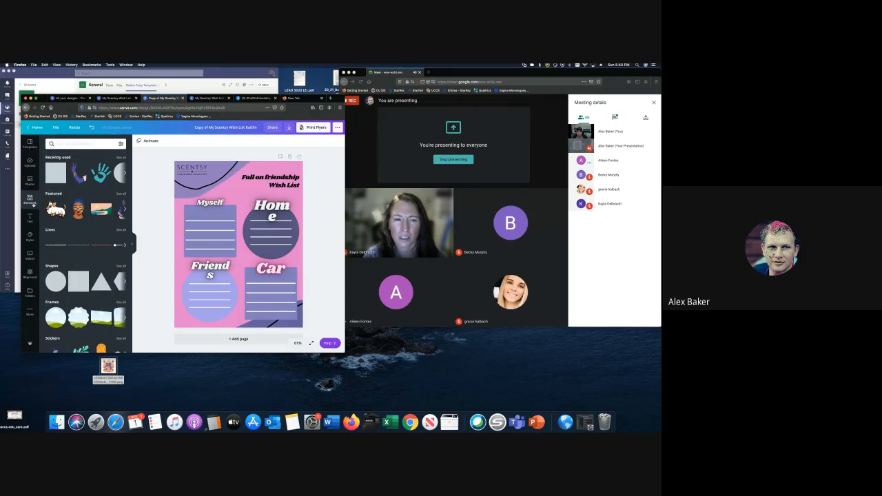
pyautogui.scroll(-10, 75, 226)
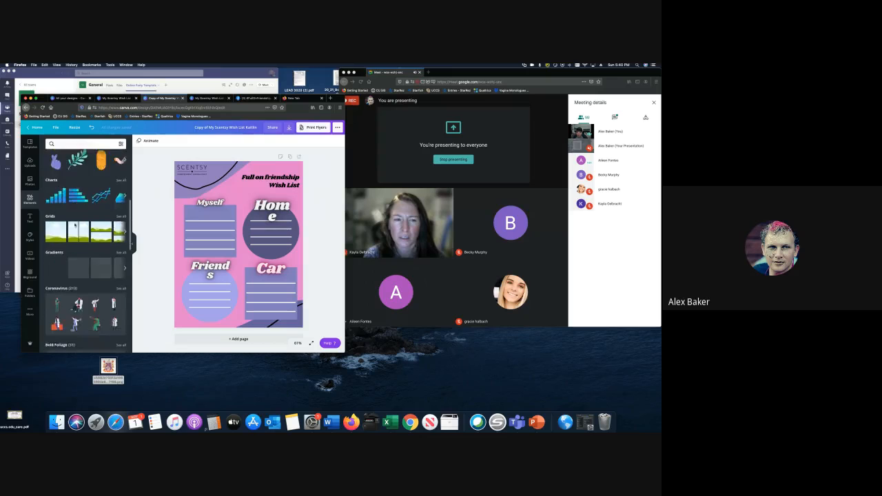
pyautogui.scroll(8, 75, 225)
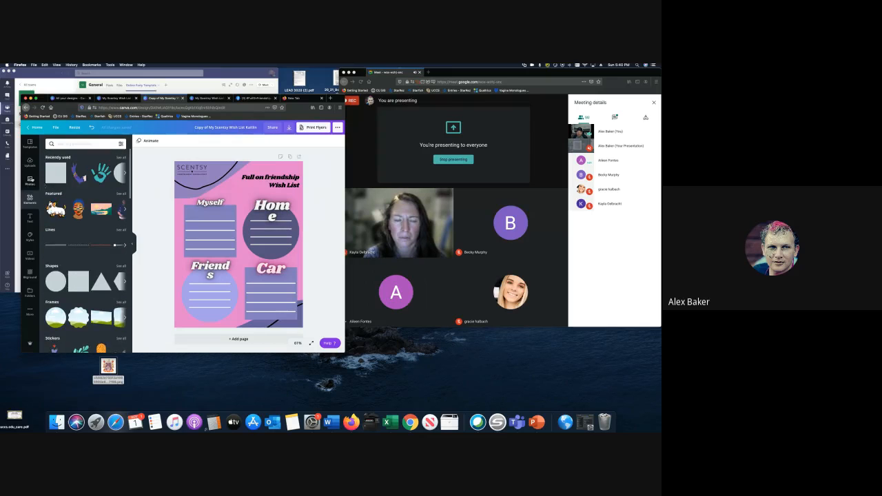
# - Scroll through the stock photos, then switch to the original My Scentsy Wish List tab
pyautogui.click(31, 181)
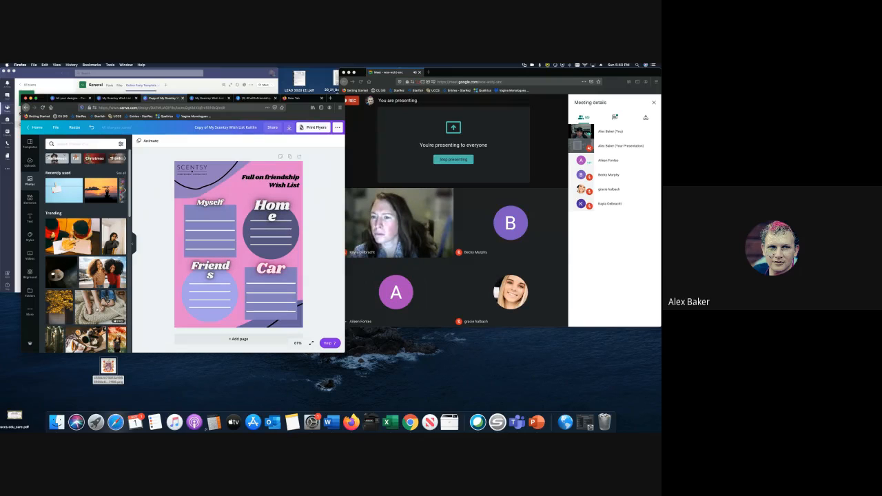
pyautogui.scroll(-3, 69, 272)
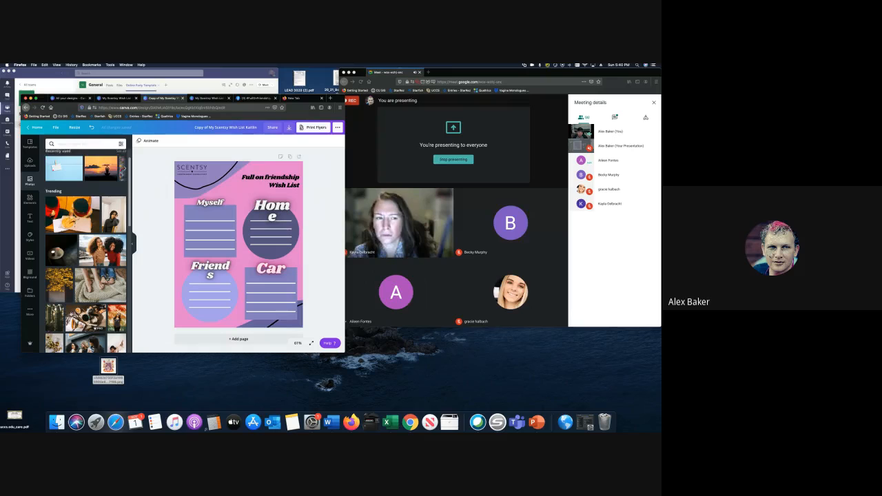
pyautogui.scroll(-2, 85, 251)
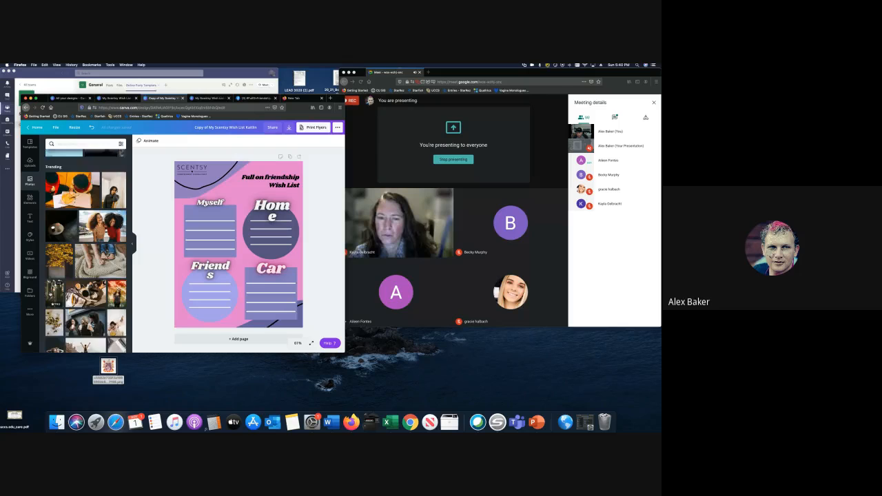
pyautogui.scroll(-2, 86, 250)
pyautogui.scroll(-3, 85, 251)
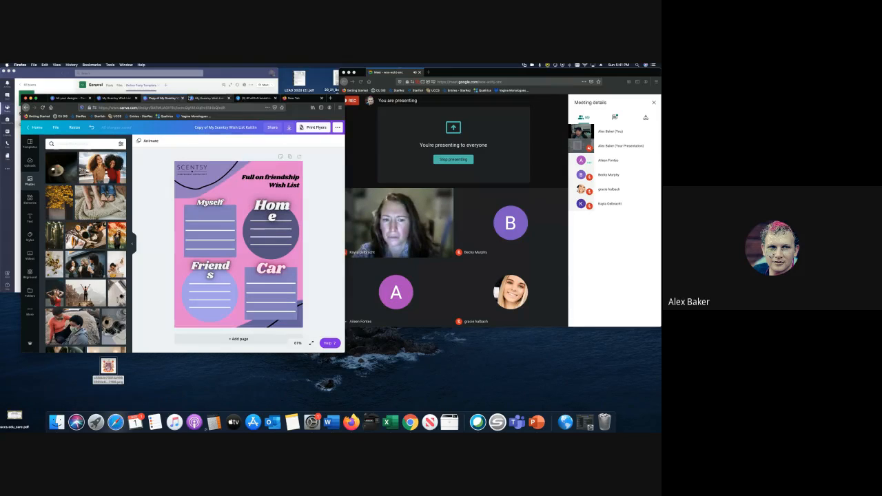
pyautogui.click(130, 99)
# - Close both wish list editor tabs and return to the All your designs page
pyautogui.click(136, 98)
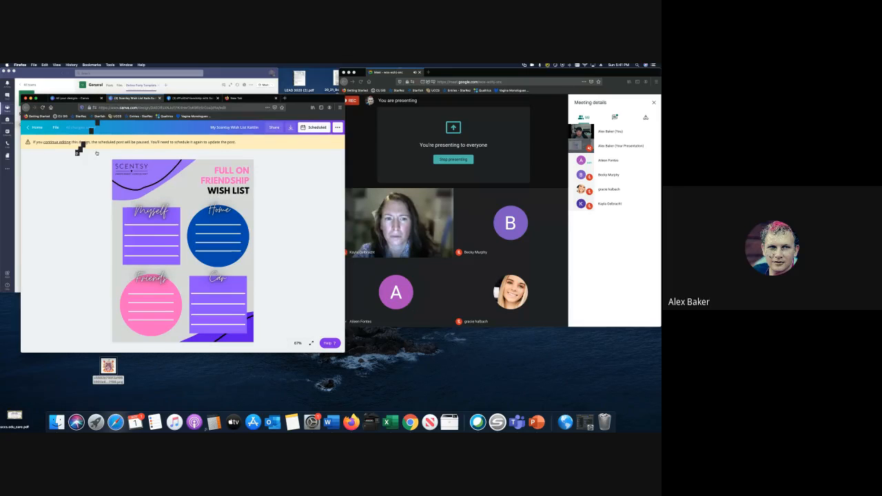
pyautogui.click(159, 98)
pyautogui.click(69, 97)
pyautogui.moveTo(106, 130)
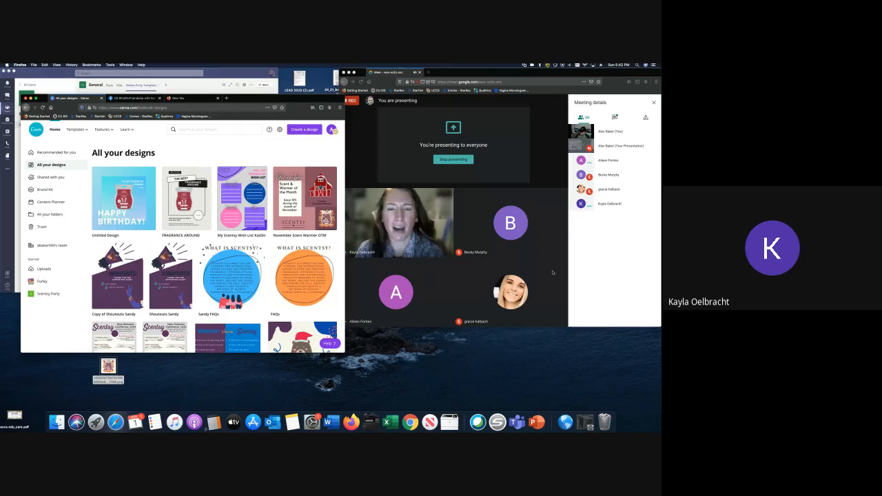
# - Stop presenting the screen in the Google Meet call
pyautogui.click(538, 303)
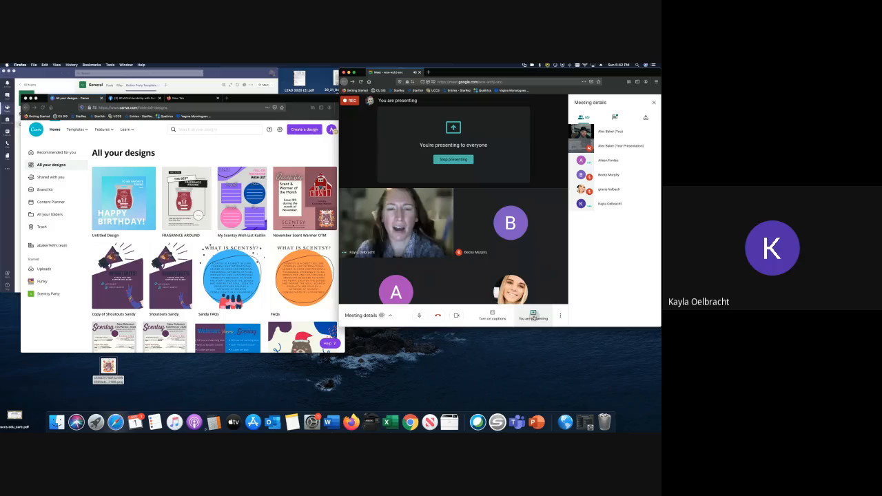
pyautogui.click(533, 318)
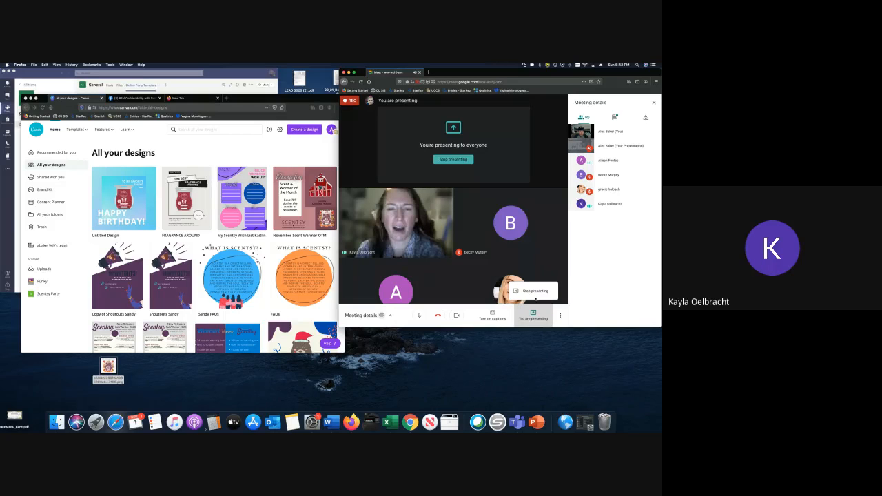
pyautogui.click(533, 292)
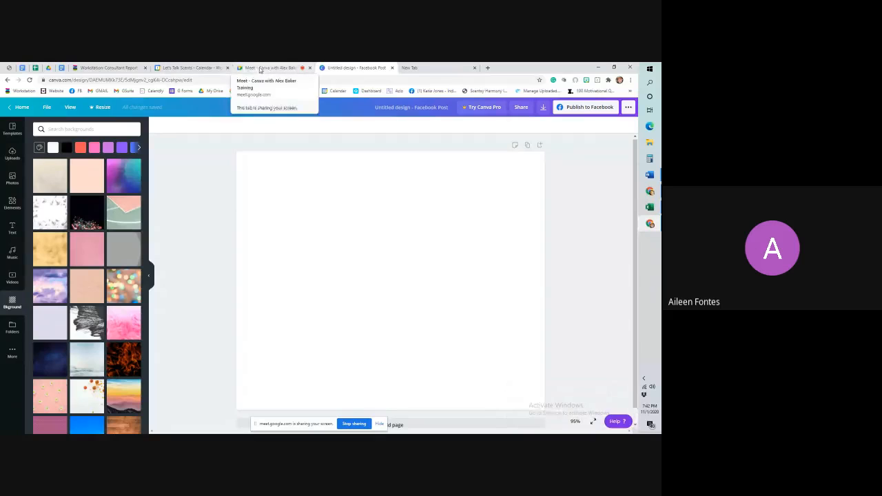
# - Leave the Facebook Post editor for Canva Home and show All your folders
pyautogui.click(22, 107)
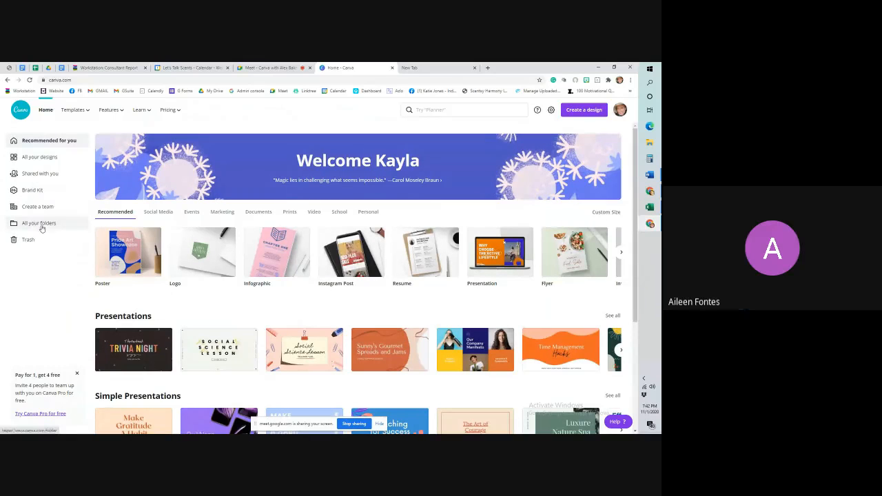
pyautogui.click(42, 229)
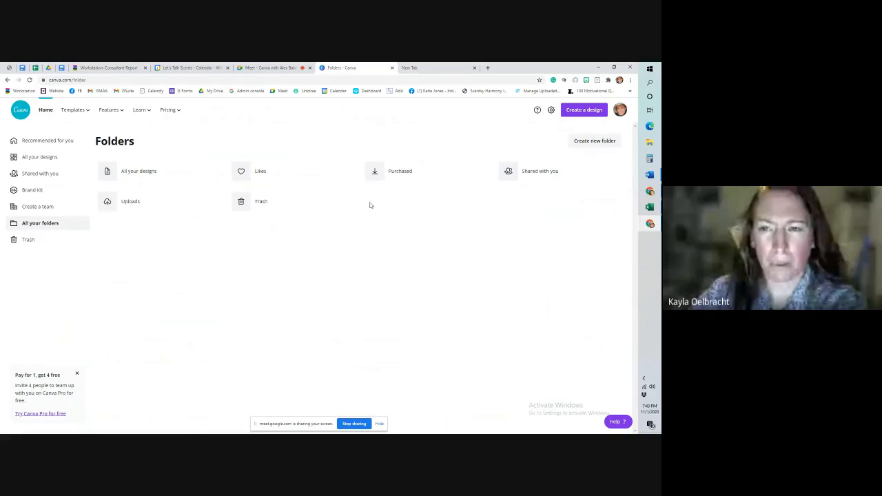
# - Tour the All your designs, Brand Kit and Shared with you pages, then return to Recommended for you
pyautogui.click(35, 159)
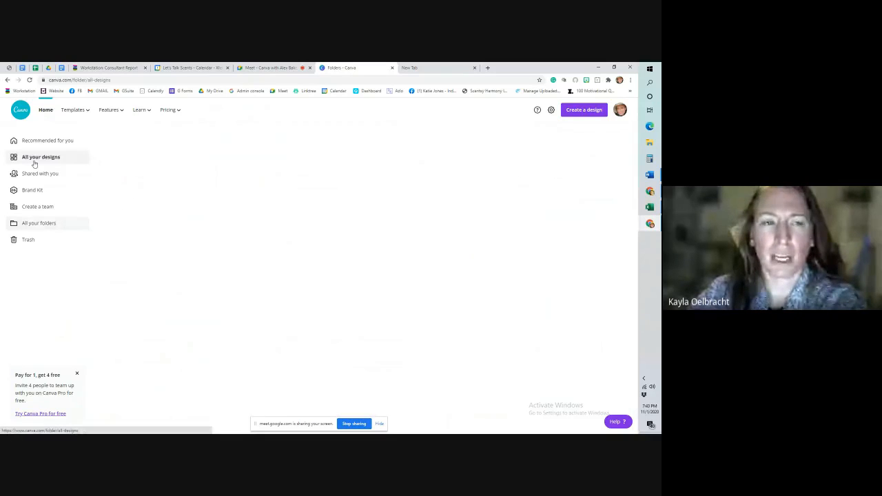
pyautogui.click(36, 191)
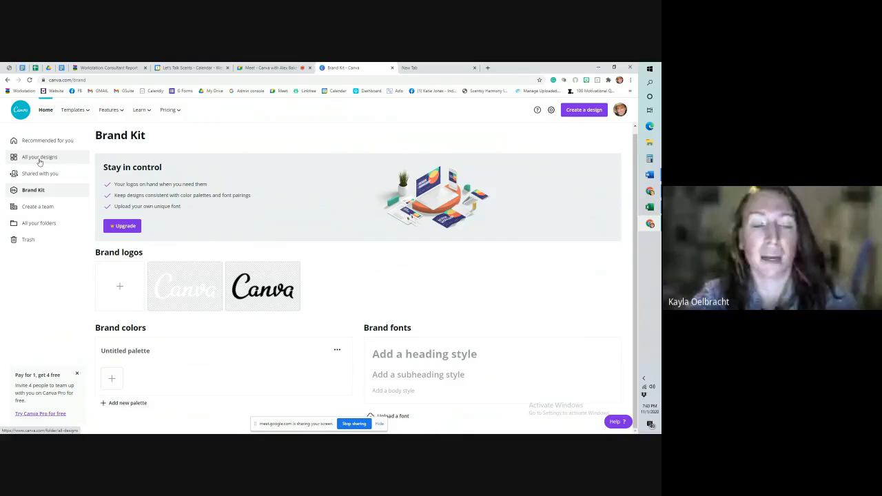
pyautogui.click(39, 159)
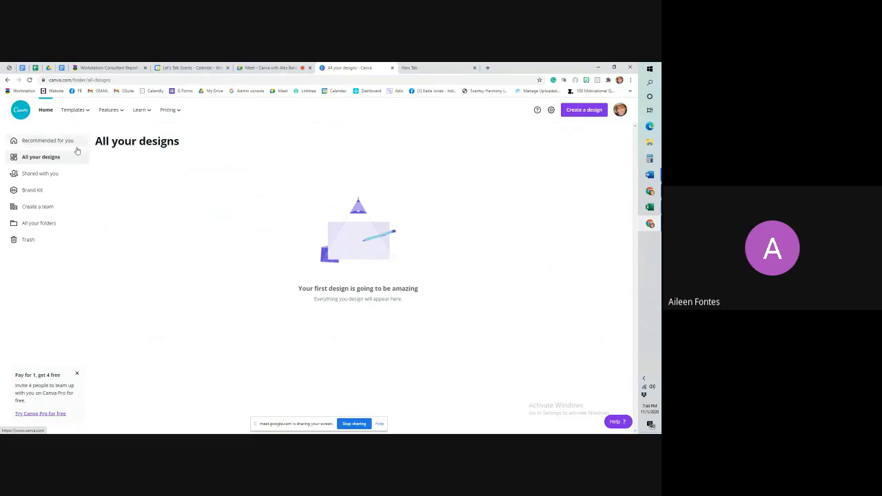
pyautogui.click(38, 176)
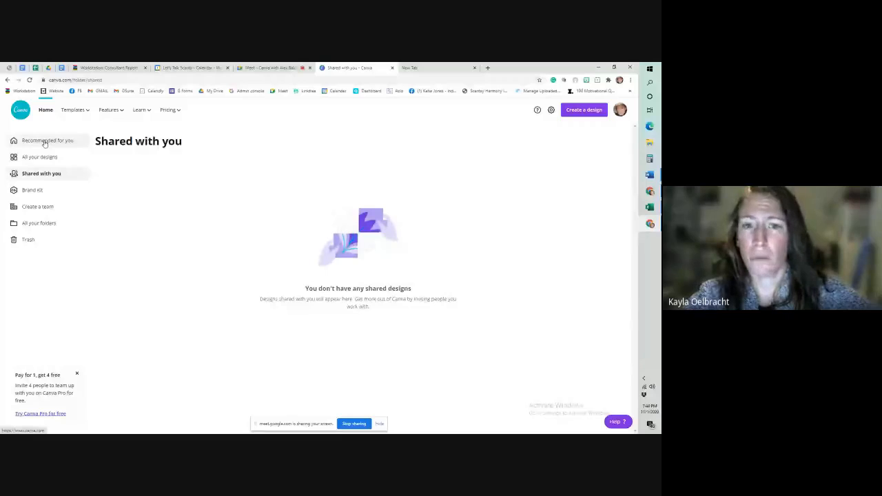
pyautogui.click(45, 141)
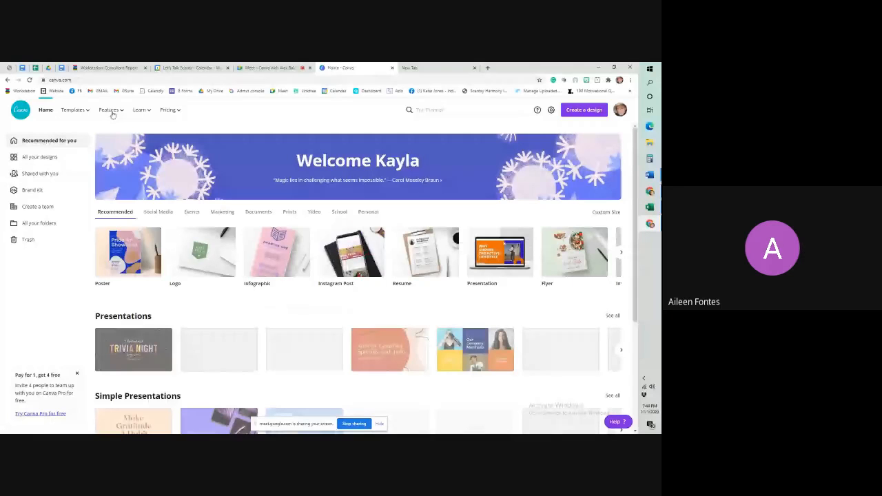
# - View Canva's Features overview, return to the home dashboard, then stop presenting in Google Meet
pyautogui.click(111, 110)
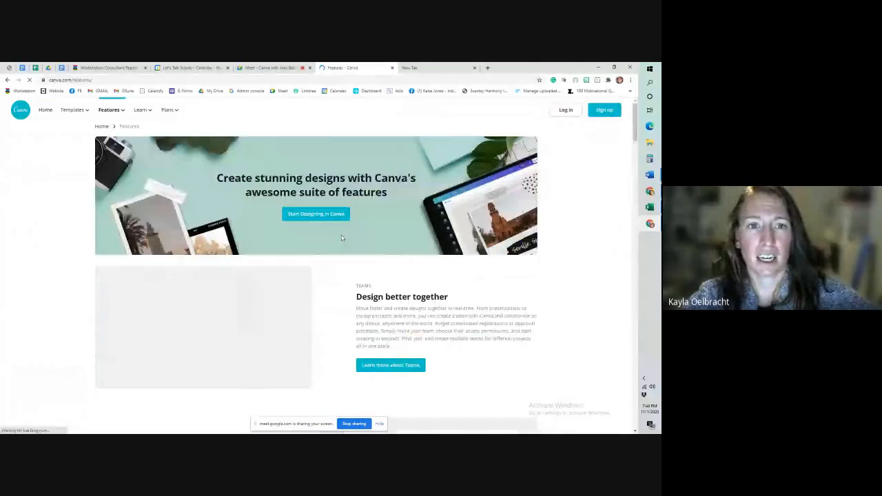
pyautogui.moveTo(174, 112)
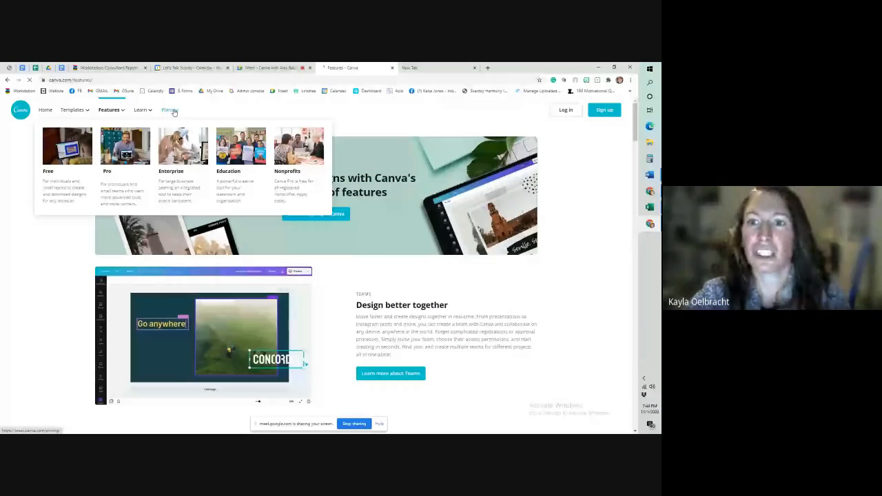
pyautogui.click(28, 113)
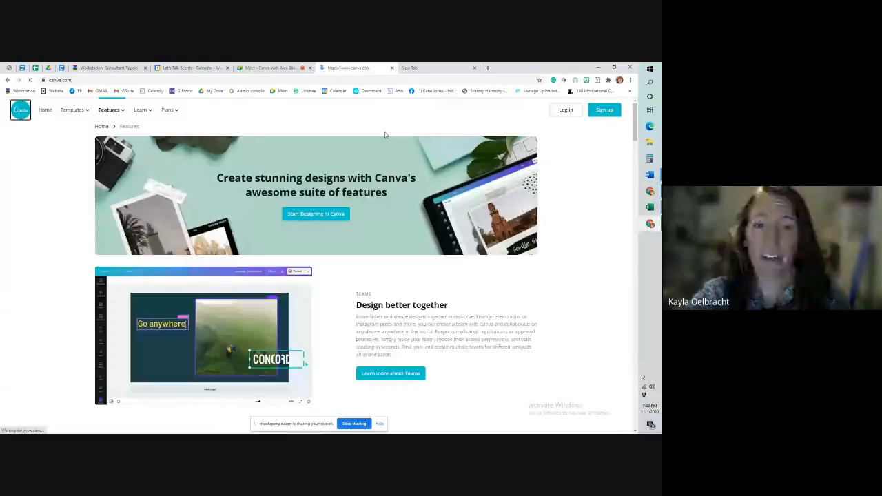
pyautogui.click(269, 68)
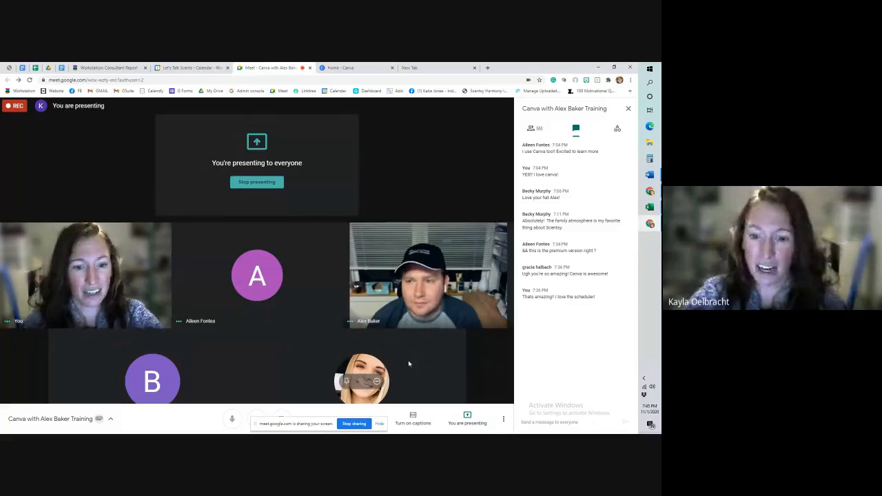
pyautogui.click(353, 423)
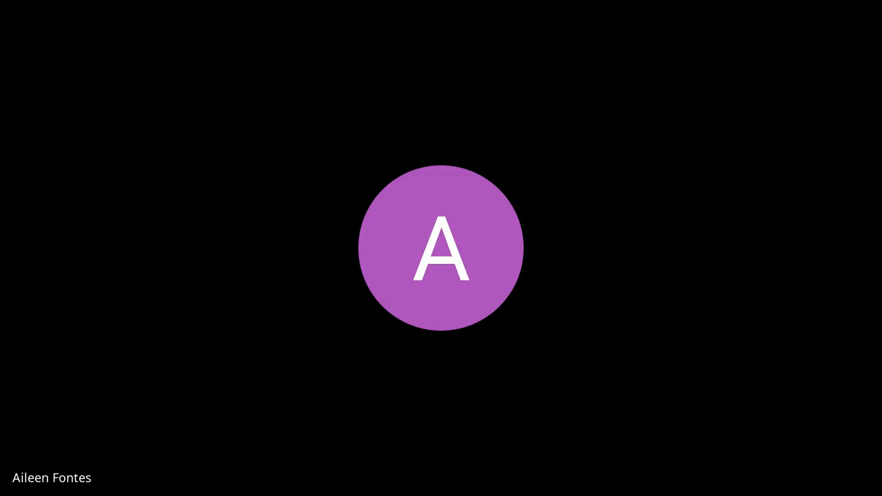